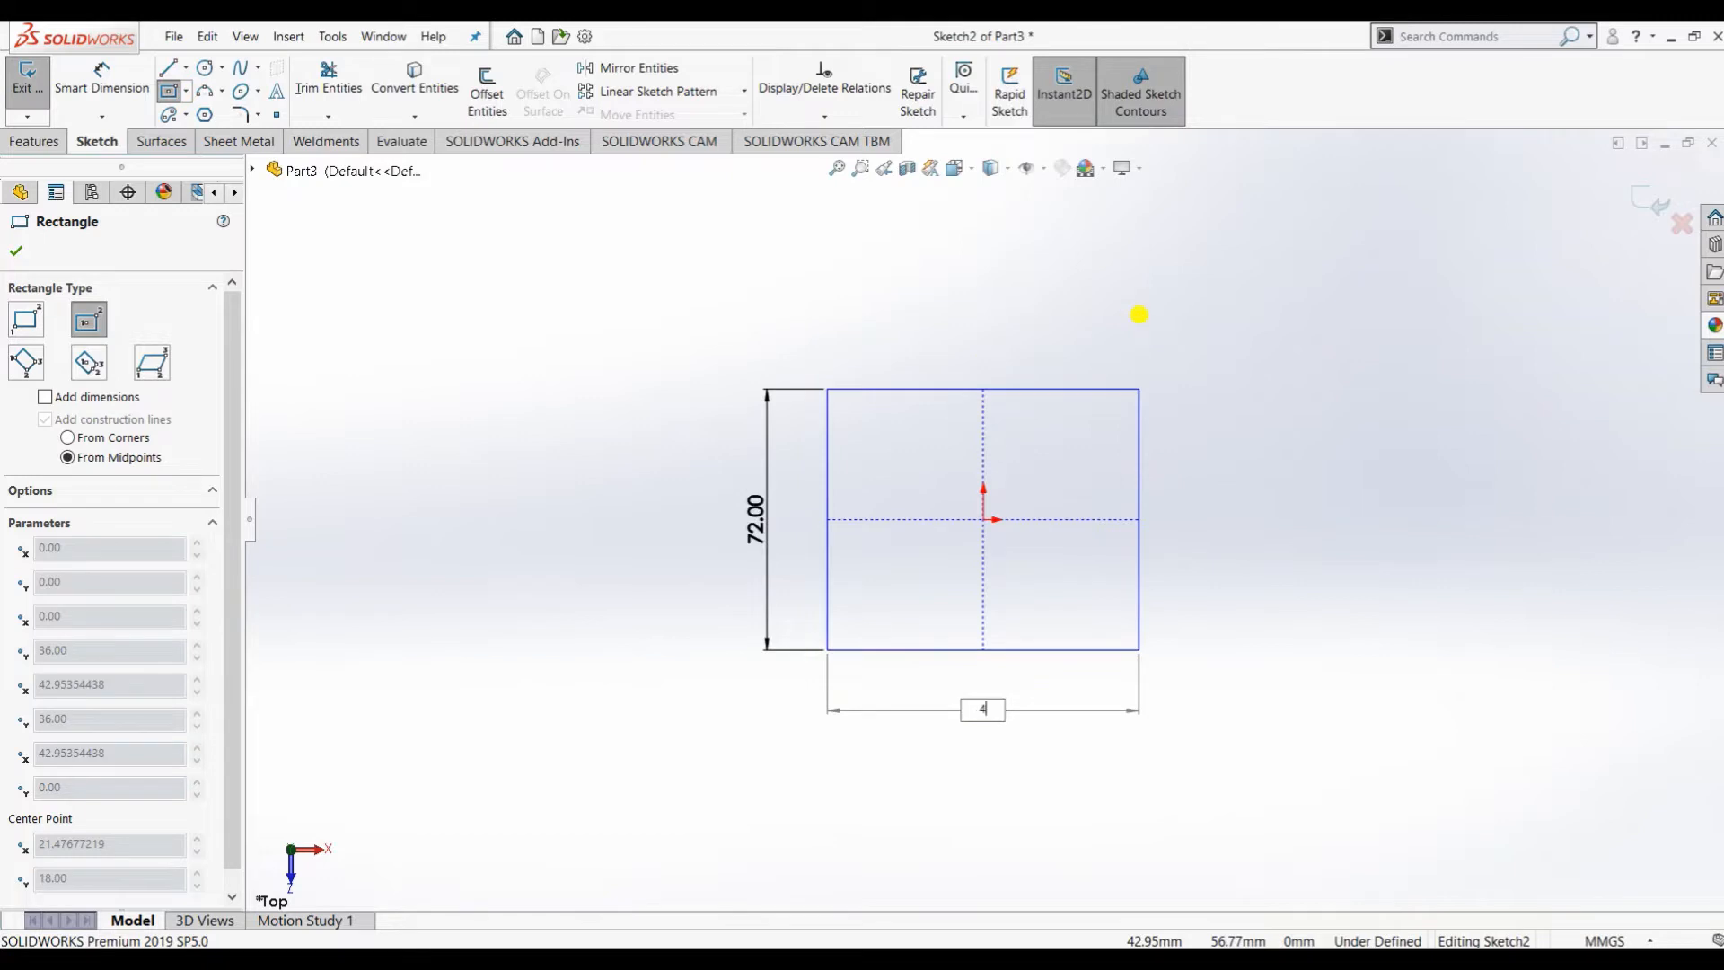
Step: Complete the 72 mm high, 48 mm wide center rectangle at the origin and dimension its left and bottom edges with these values
key(Return)
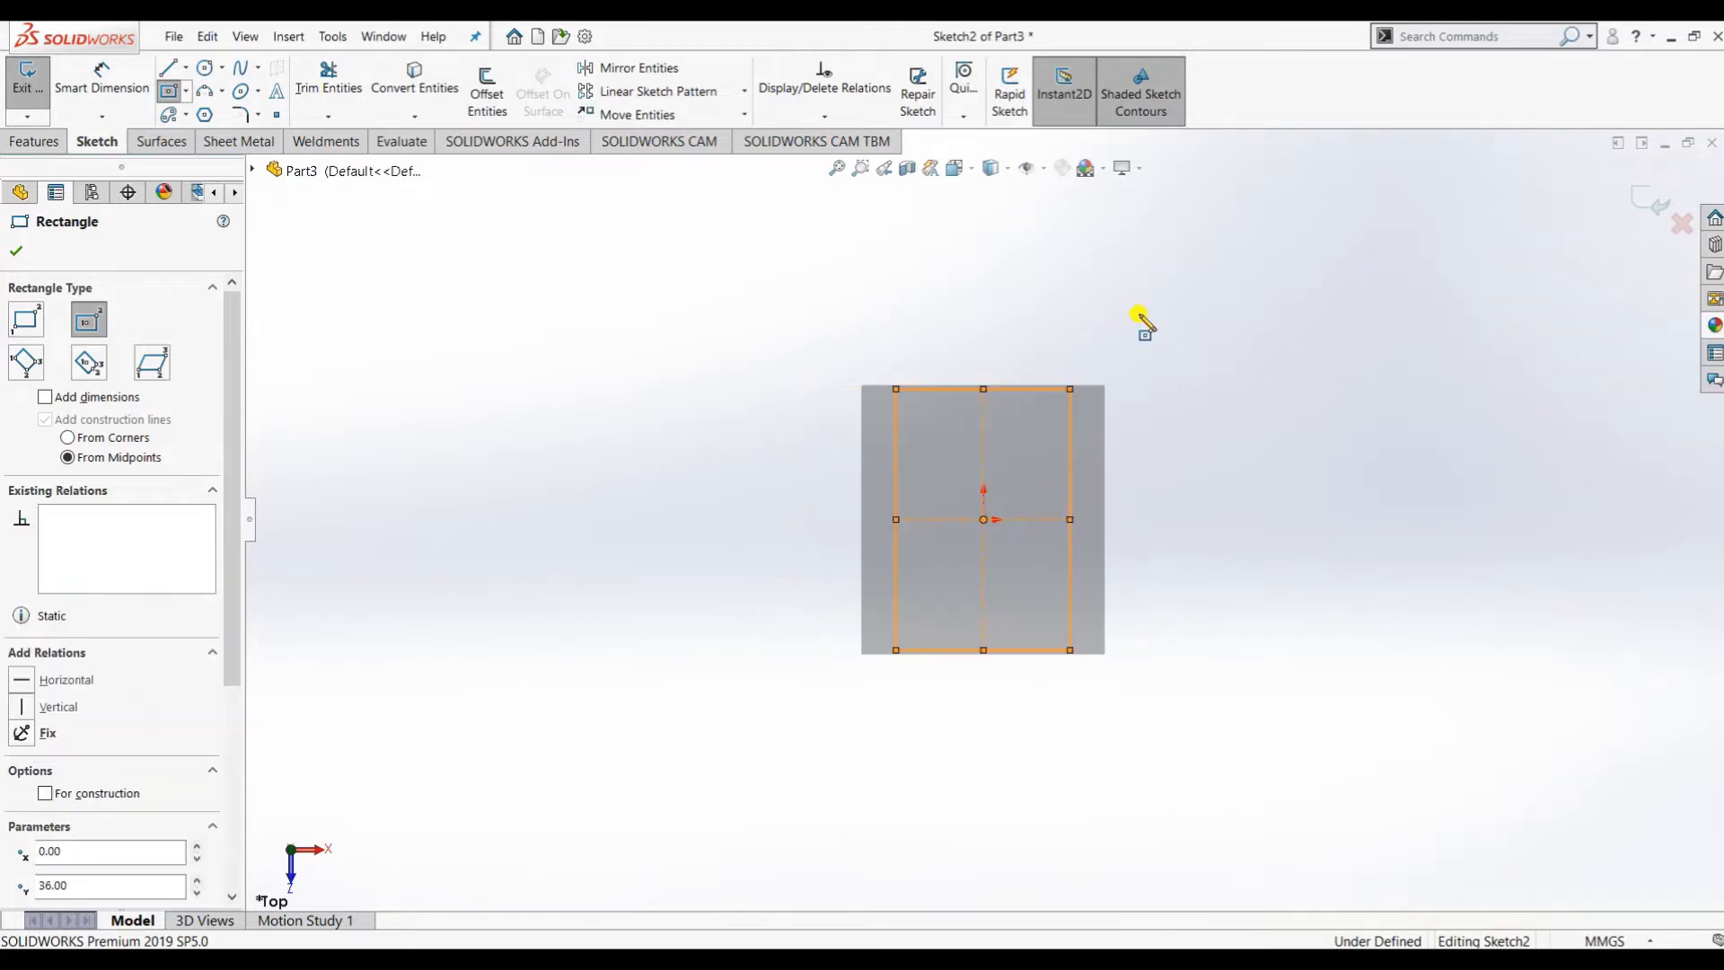
key(Escape)
click(99, 80)
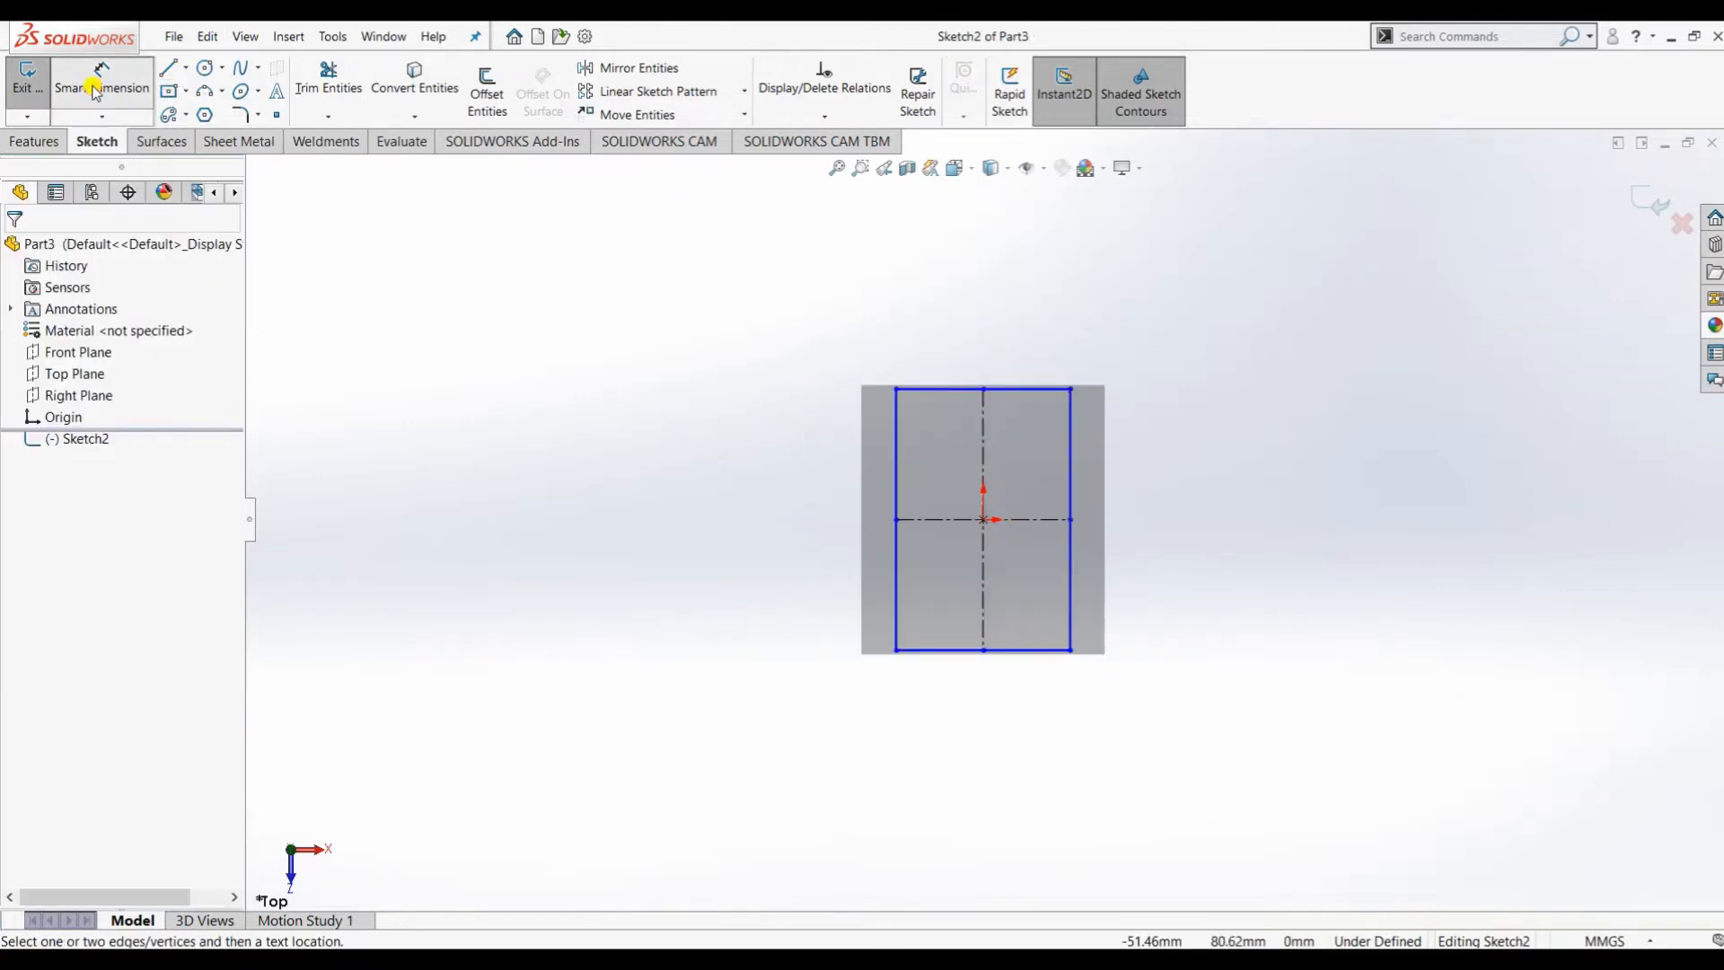
click(895, 503)
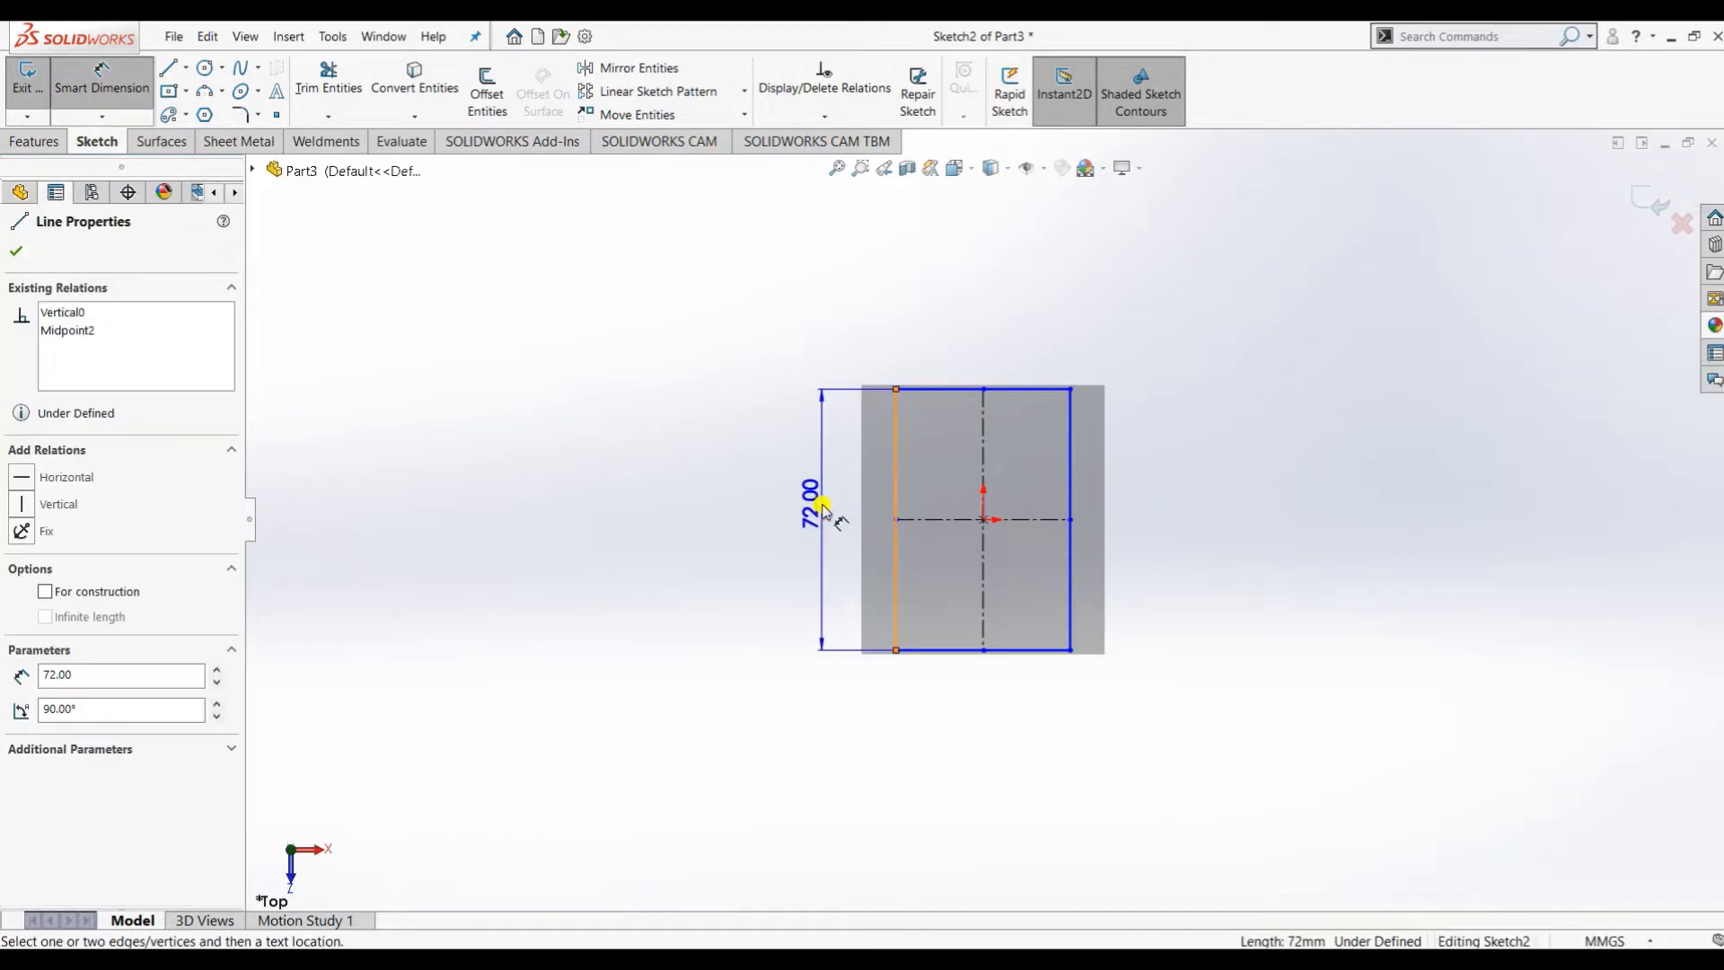
click(817, 507)
click(705, 476)
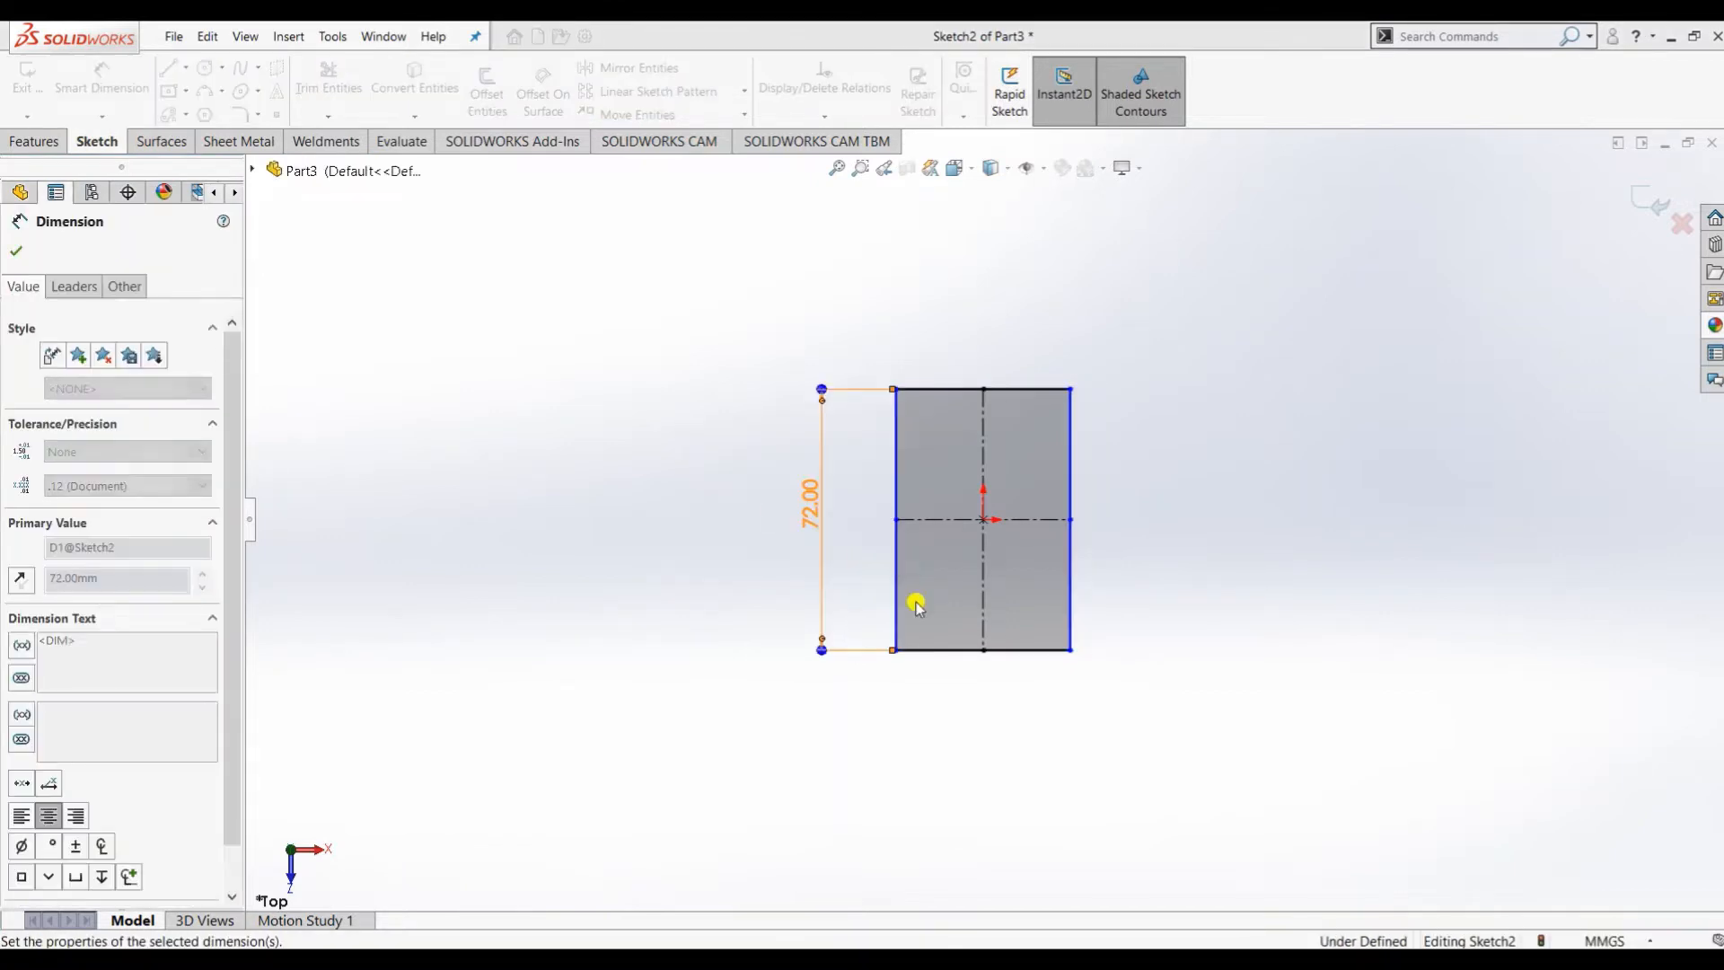
click(949, 652)
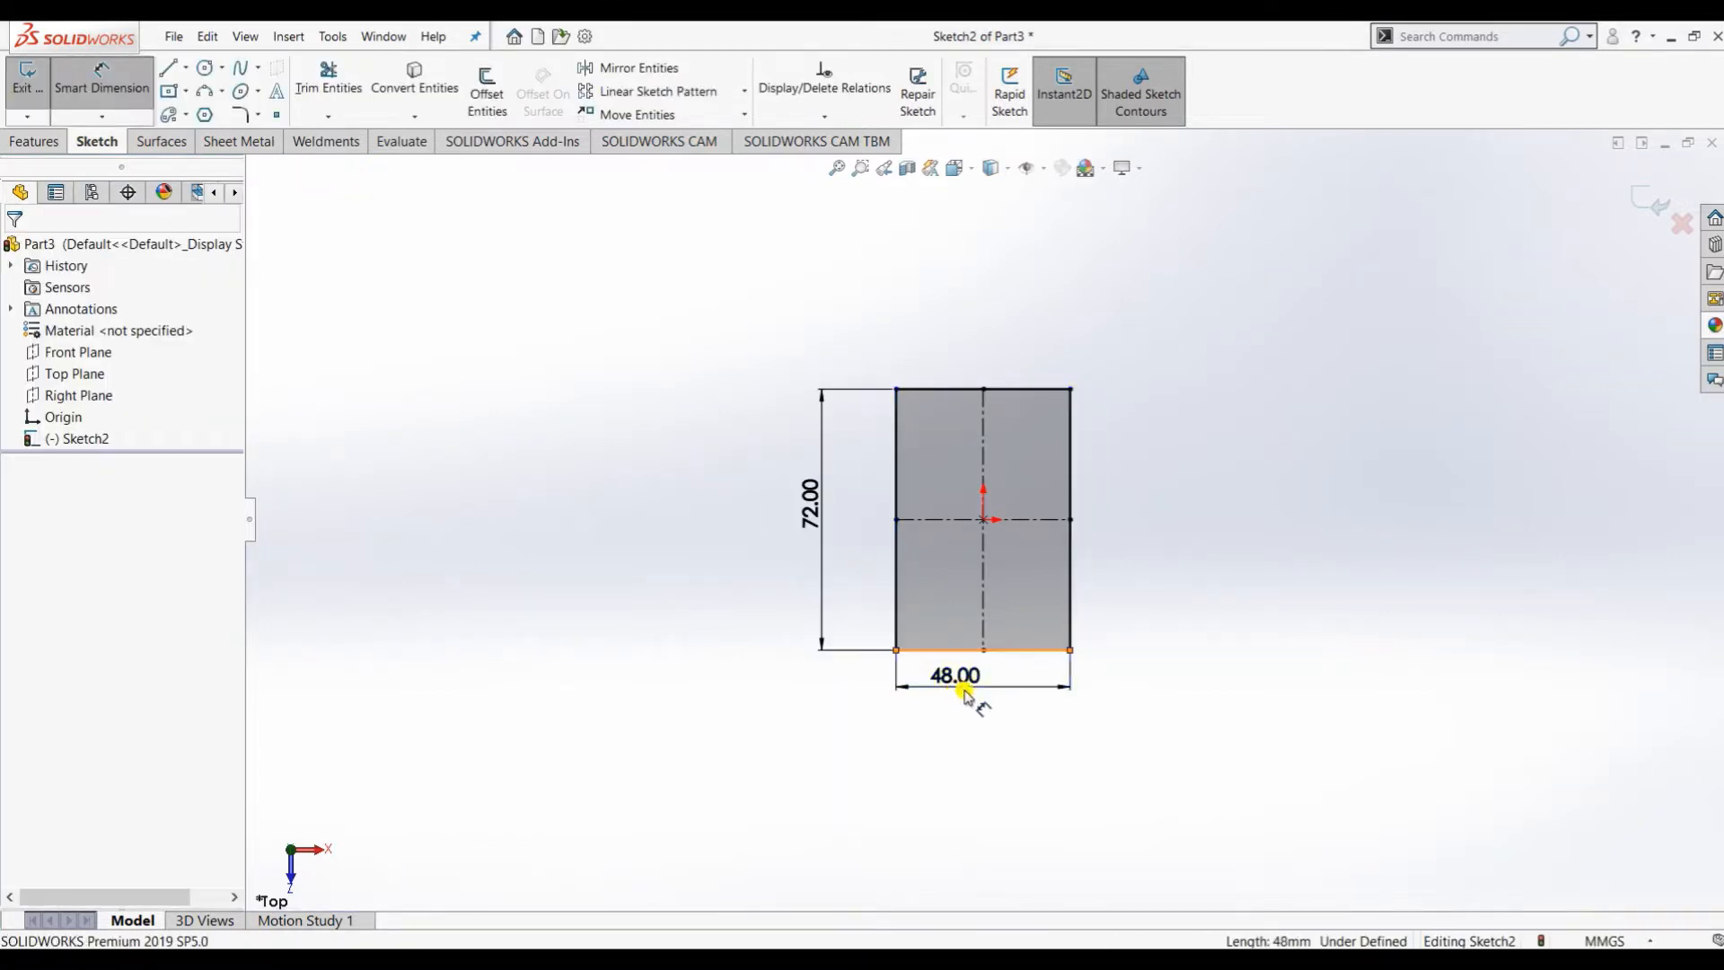
click(943, 682)
click(838, 658)
click(821, 647)
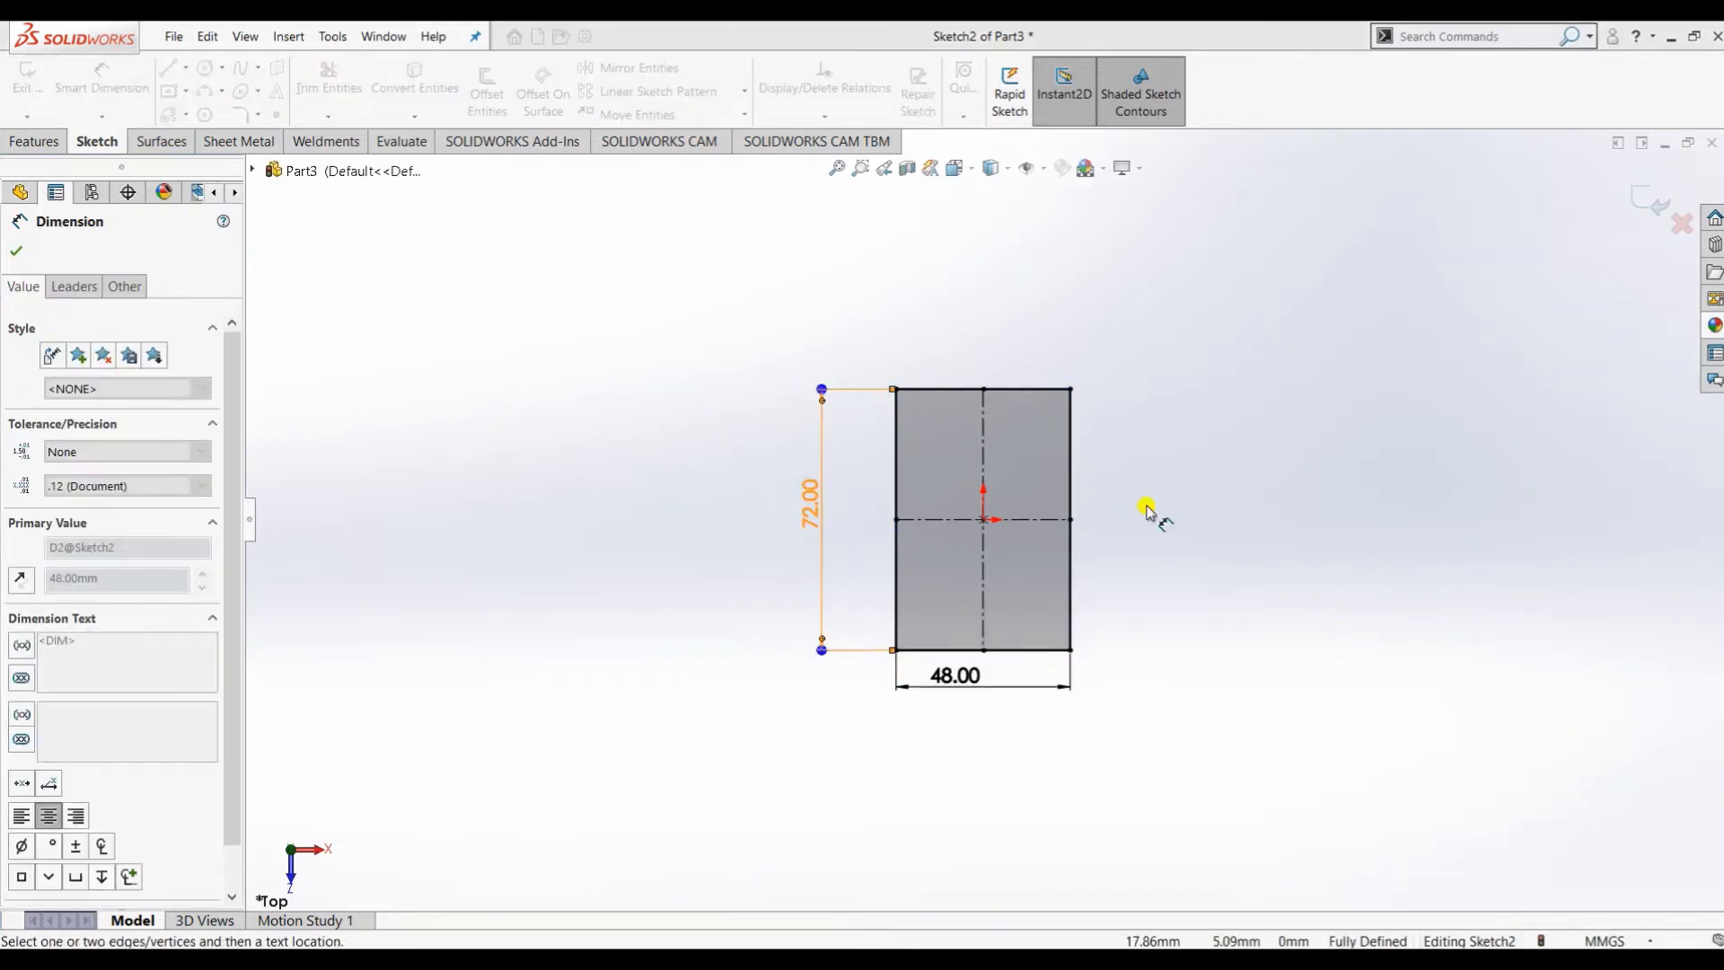
Step: Extrude the 72 by 48 mm rectangle as a blind boss with a depth of 12 mm
click(25, 141)
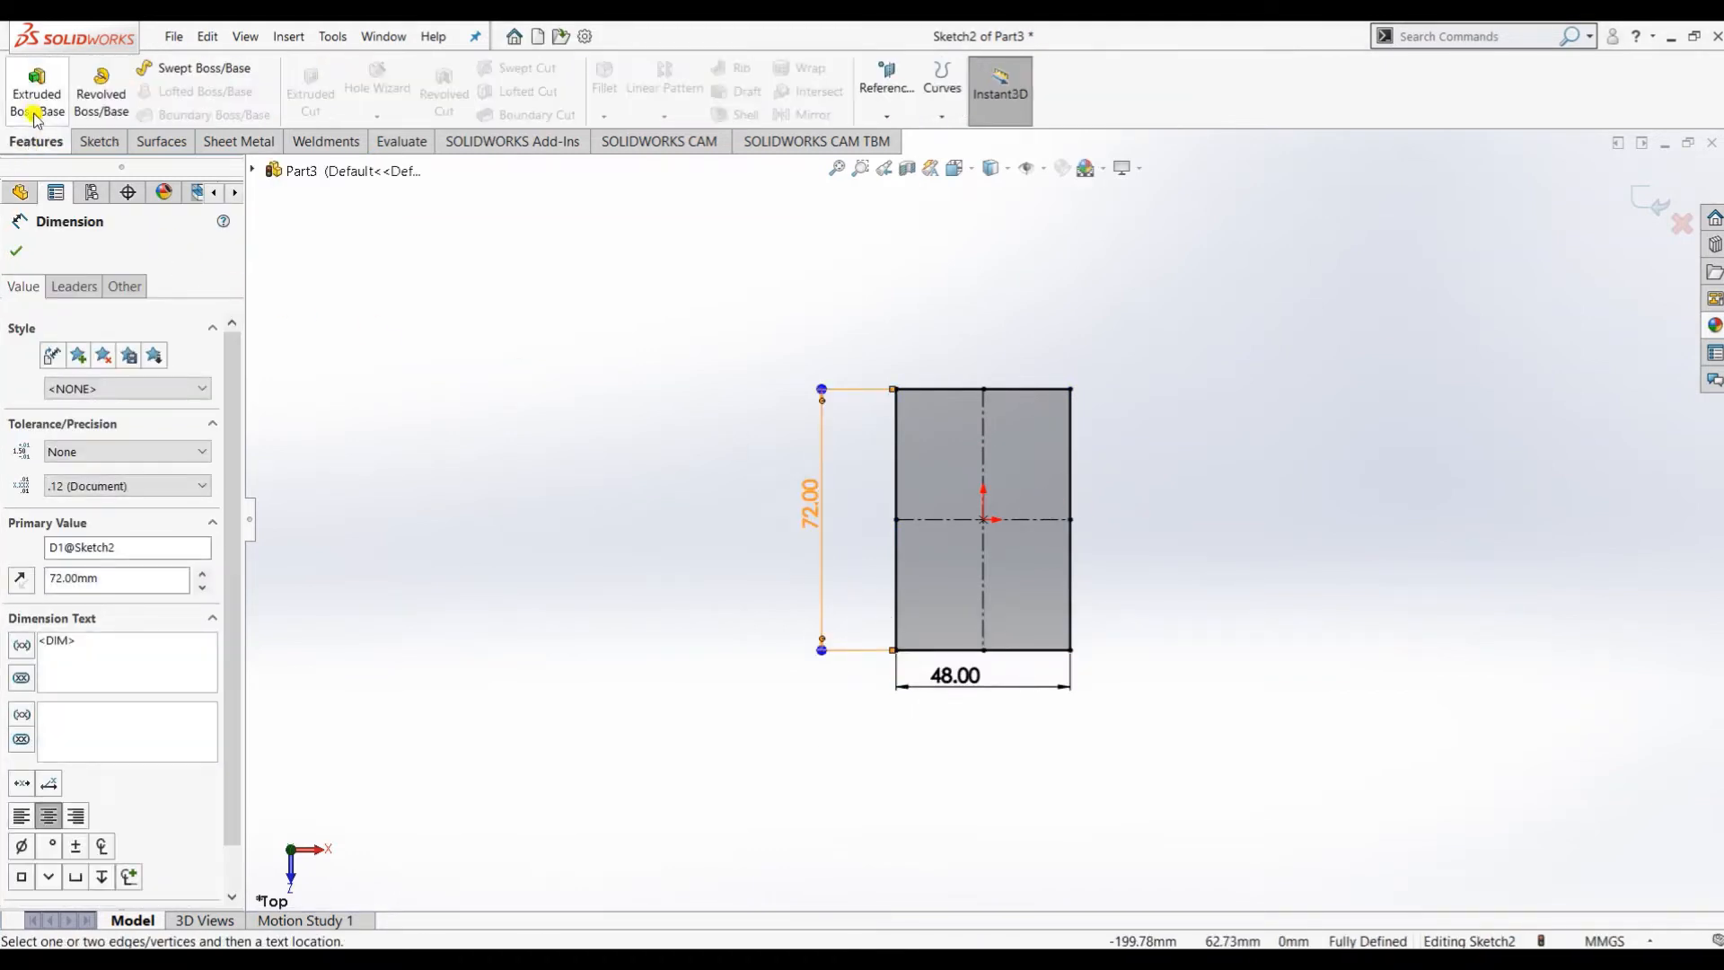
click(37, 86)
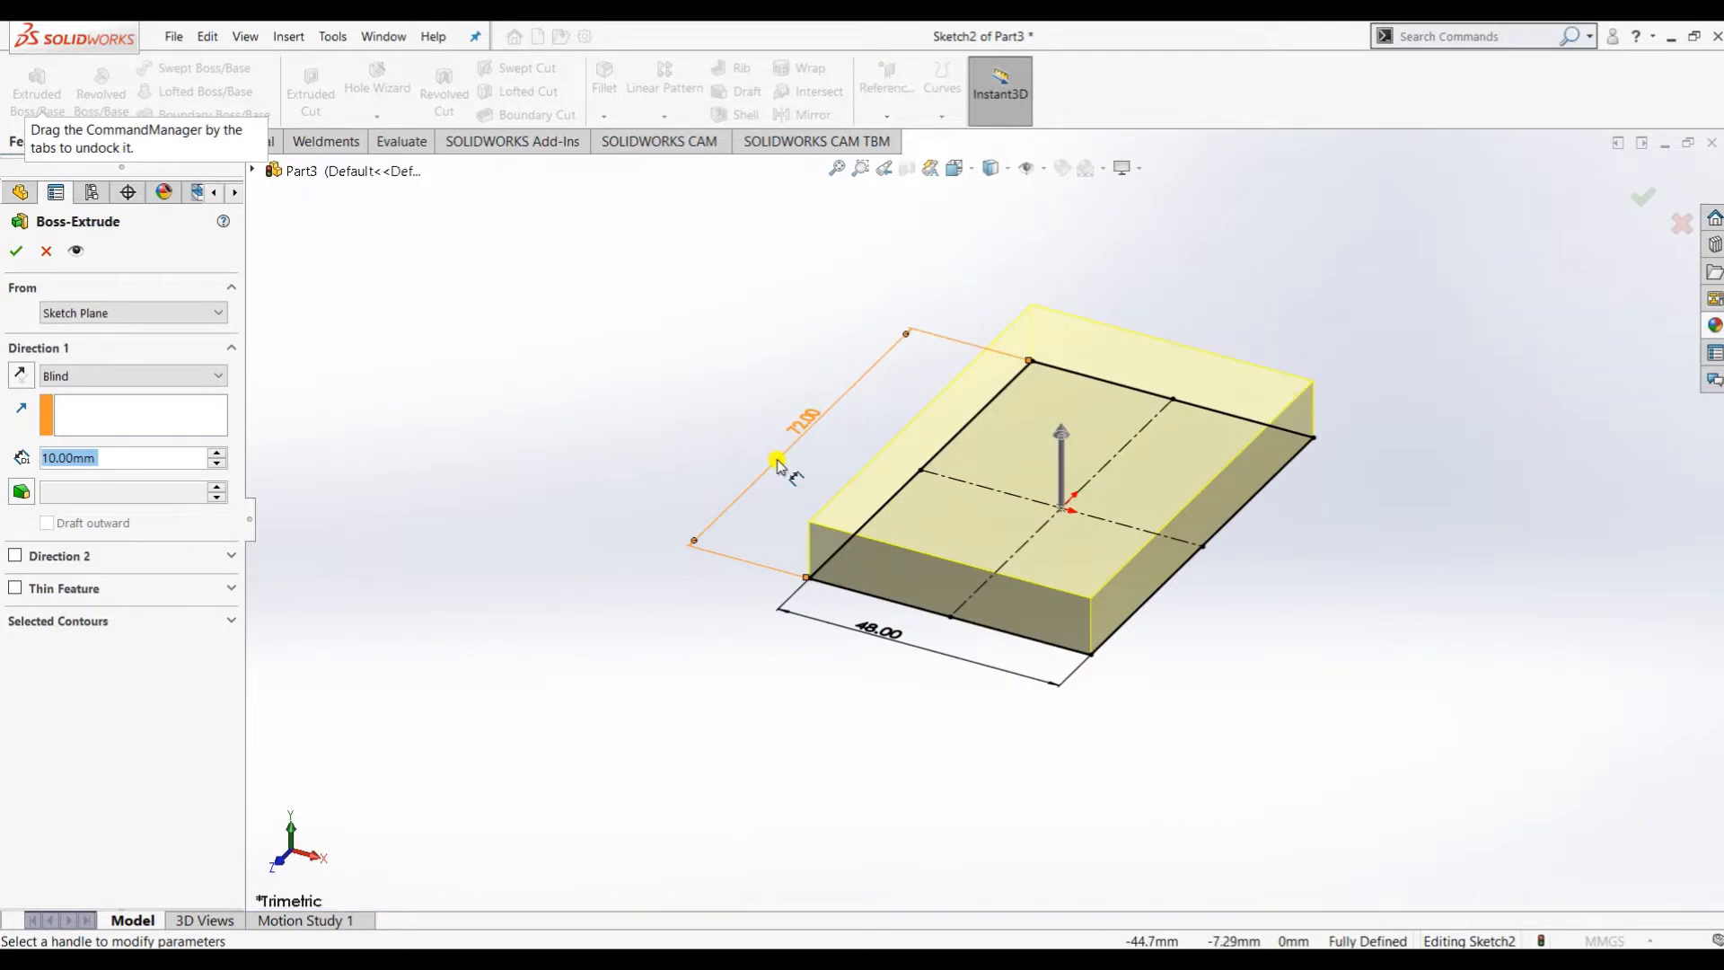
text(12)
key(Return)
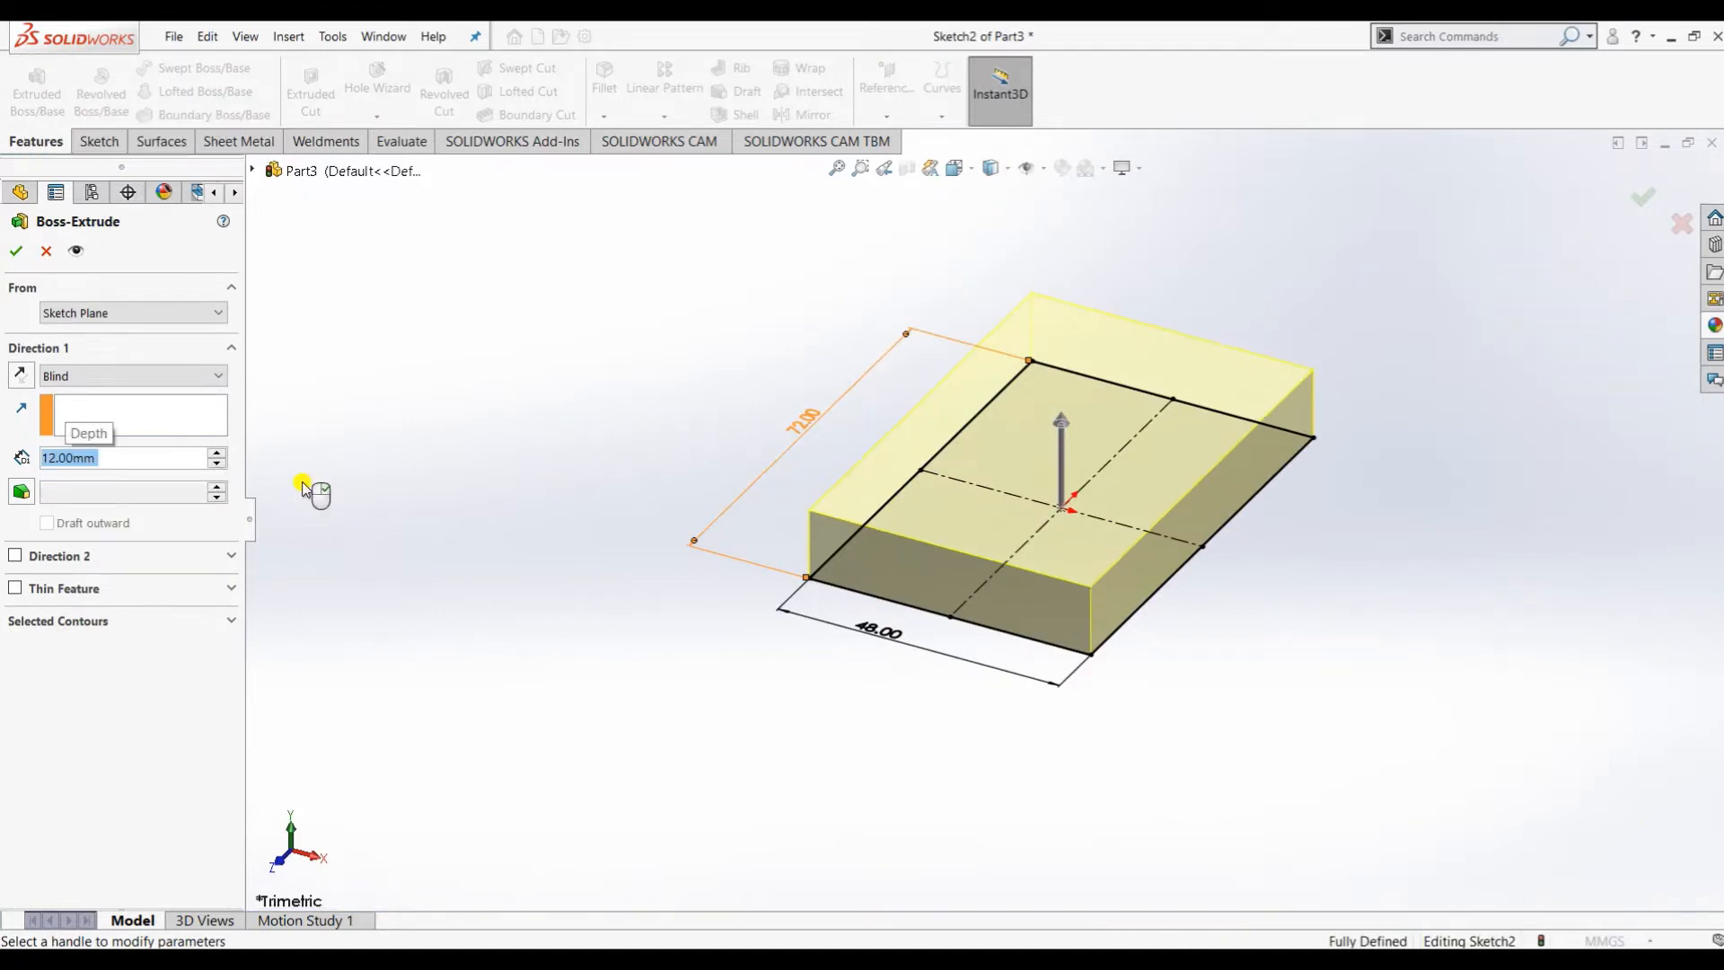
click(15, 250)
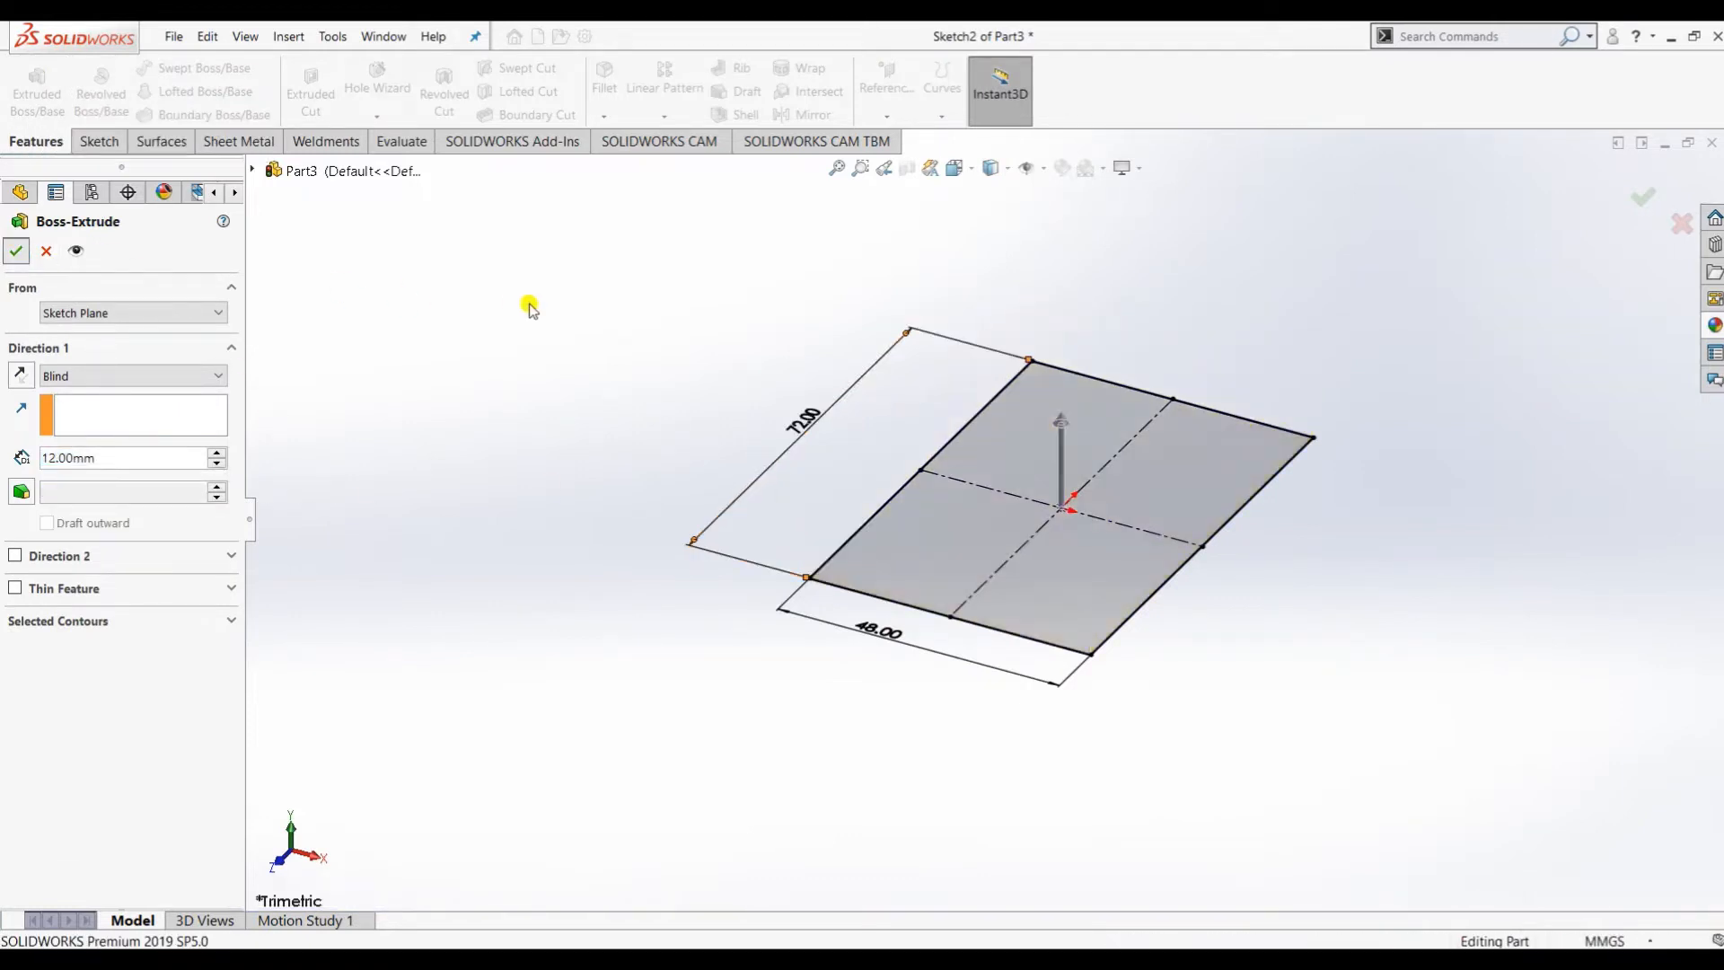
Step: Consult the Practice 10.png drawing in Photos and create a reference plane 48 mm above the block's bottom face using a flipped offset
middle_drag(785, 493, 642, 312)
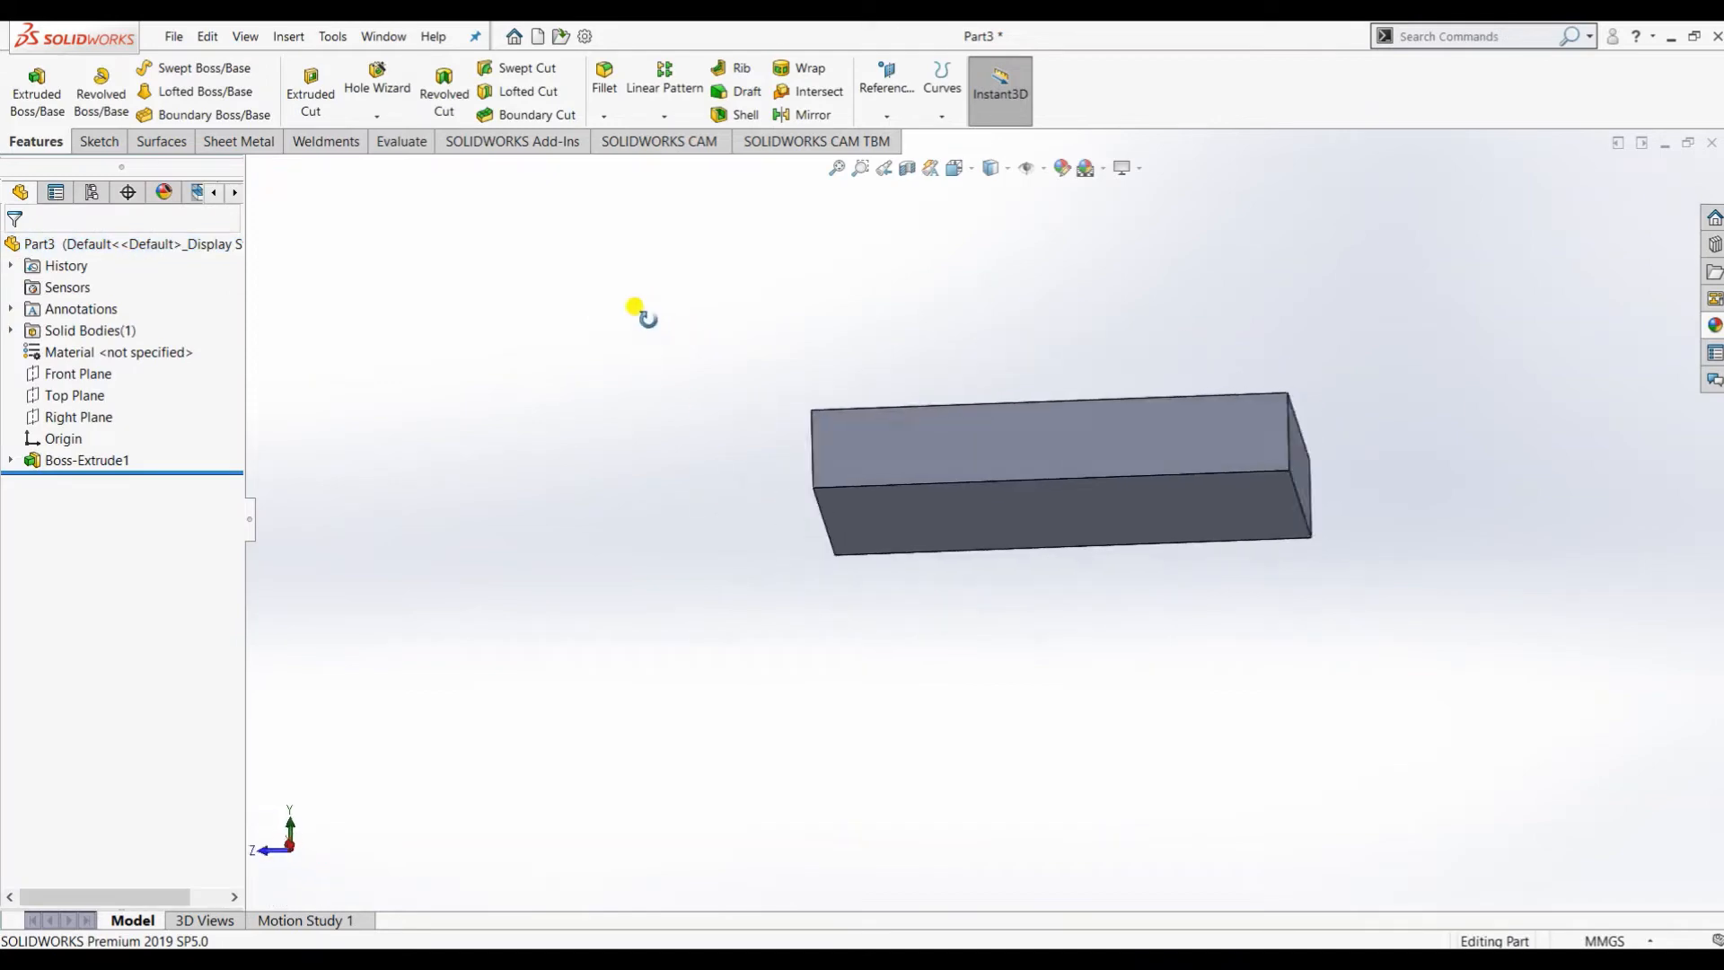
key(alt+Tab)
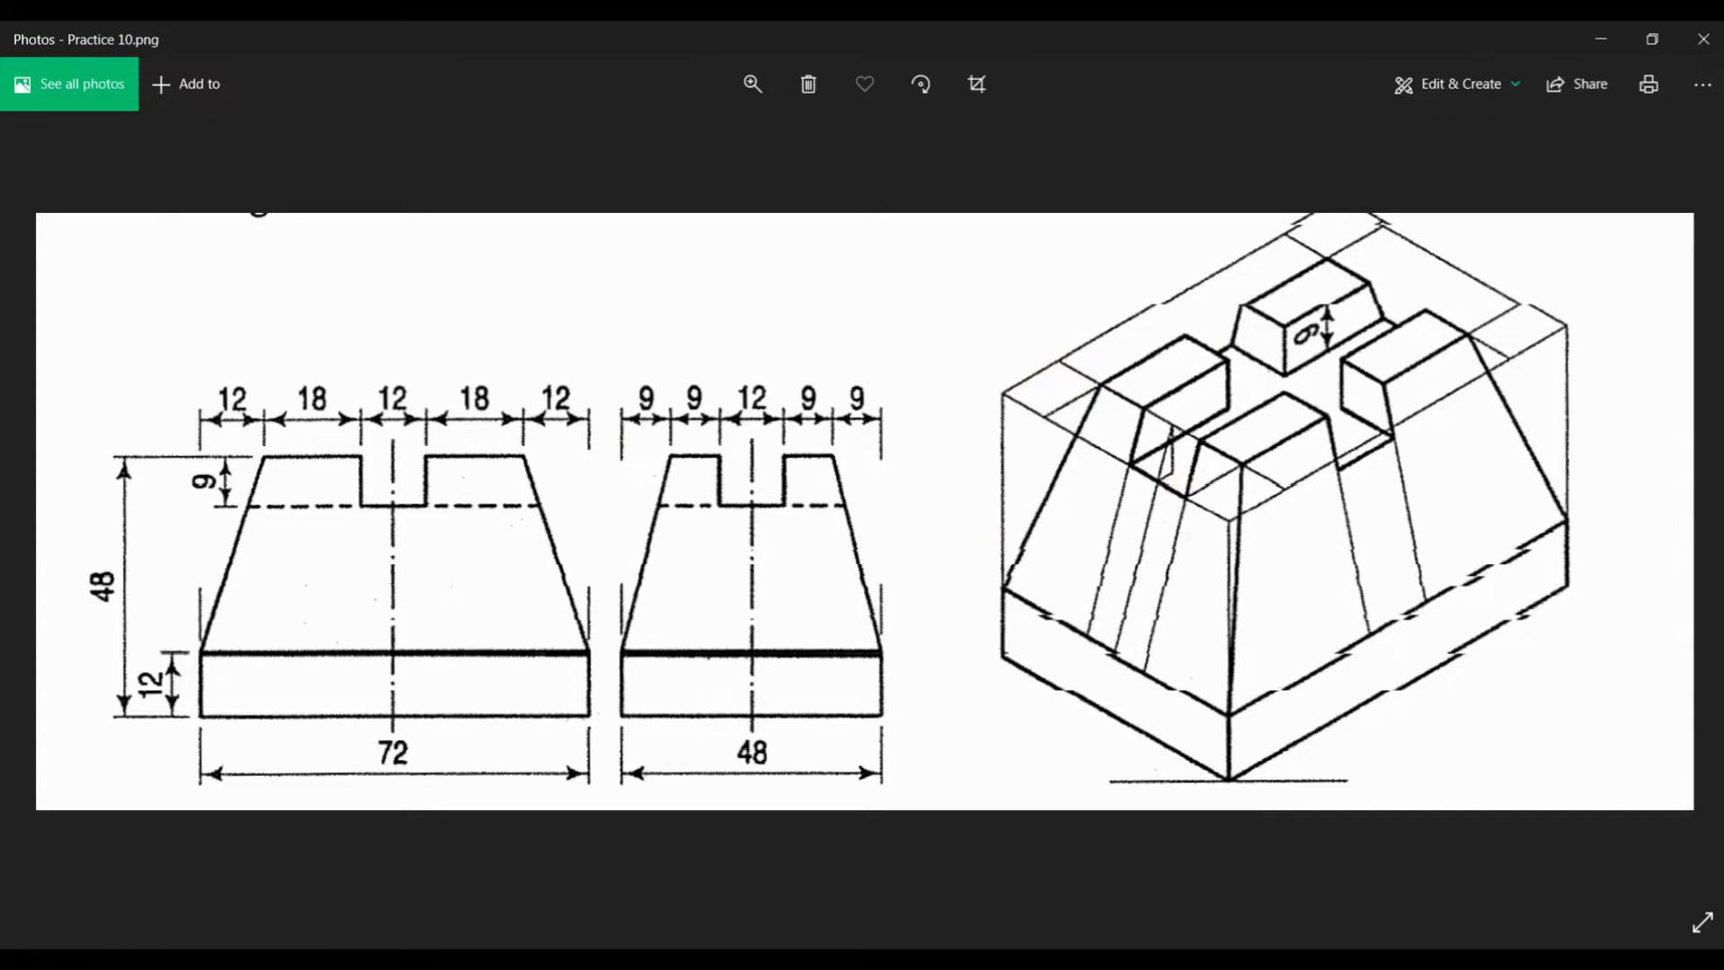
click(691, 953)
middle_drag(1309, 172, 1081, 605)
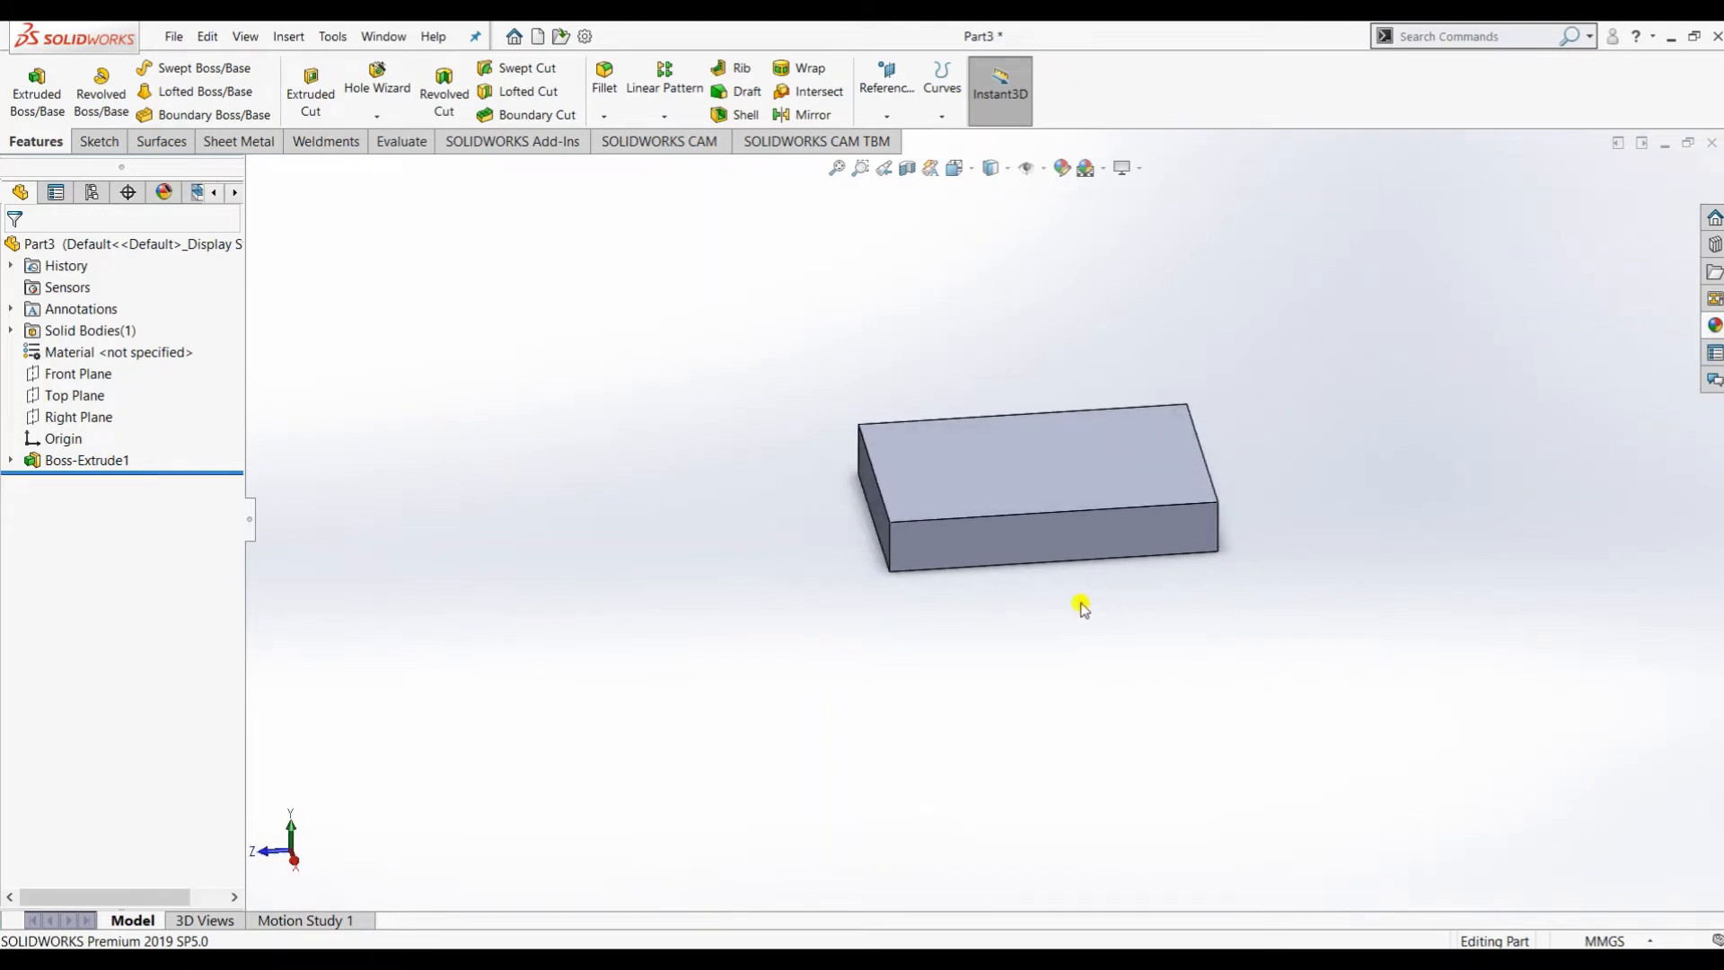
click(48, 398)
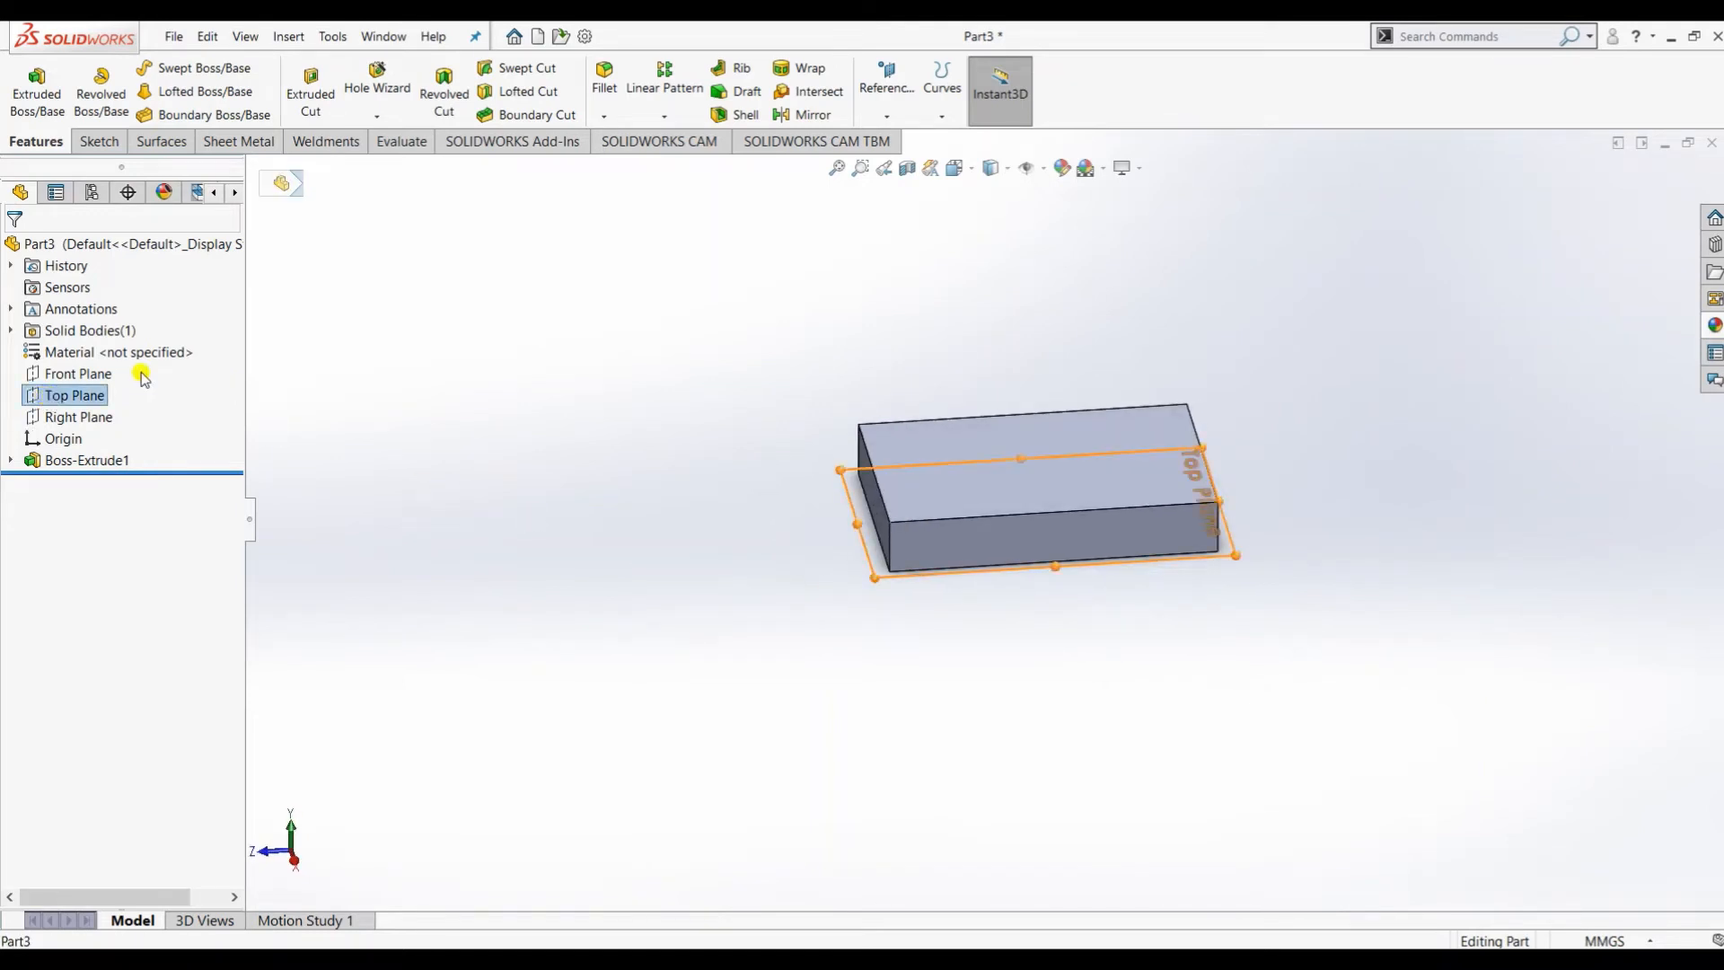
click(889, 124)
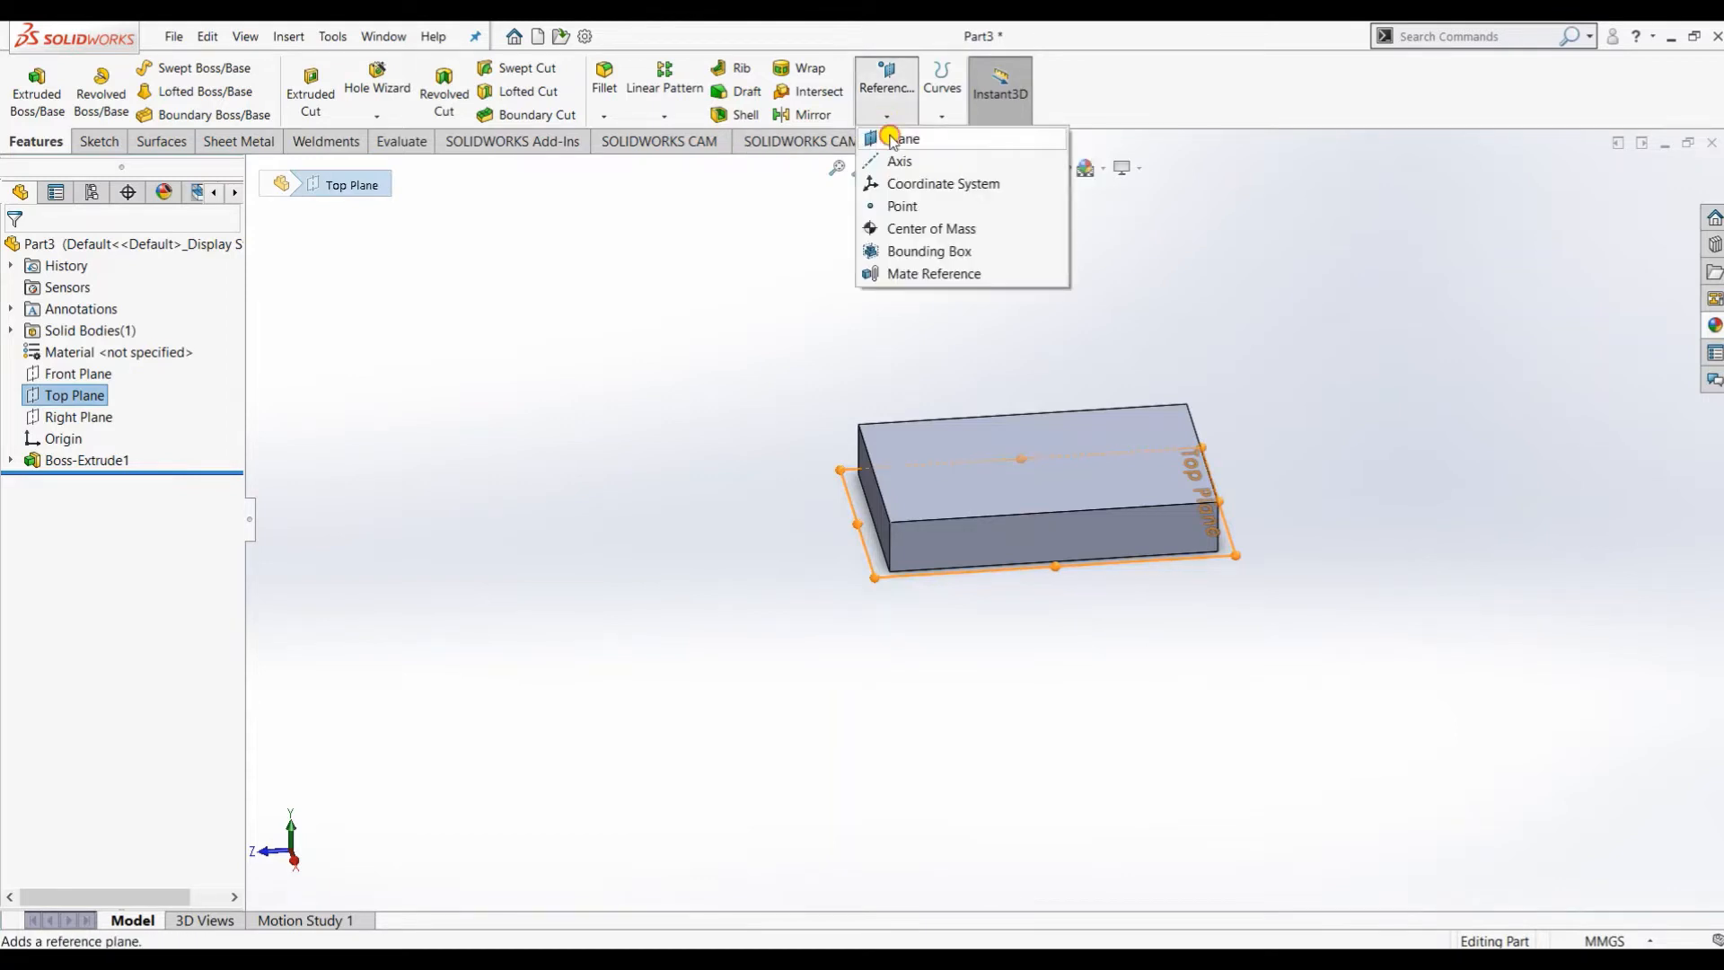
click(889, 138)
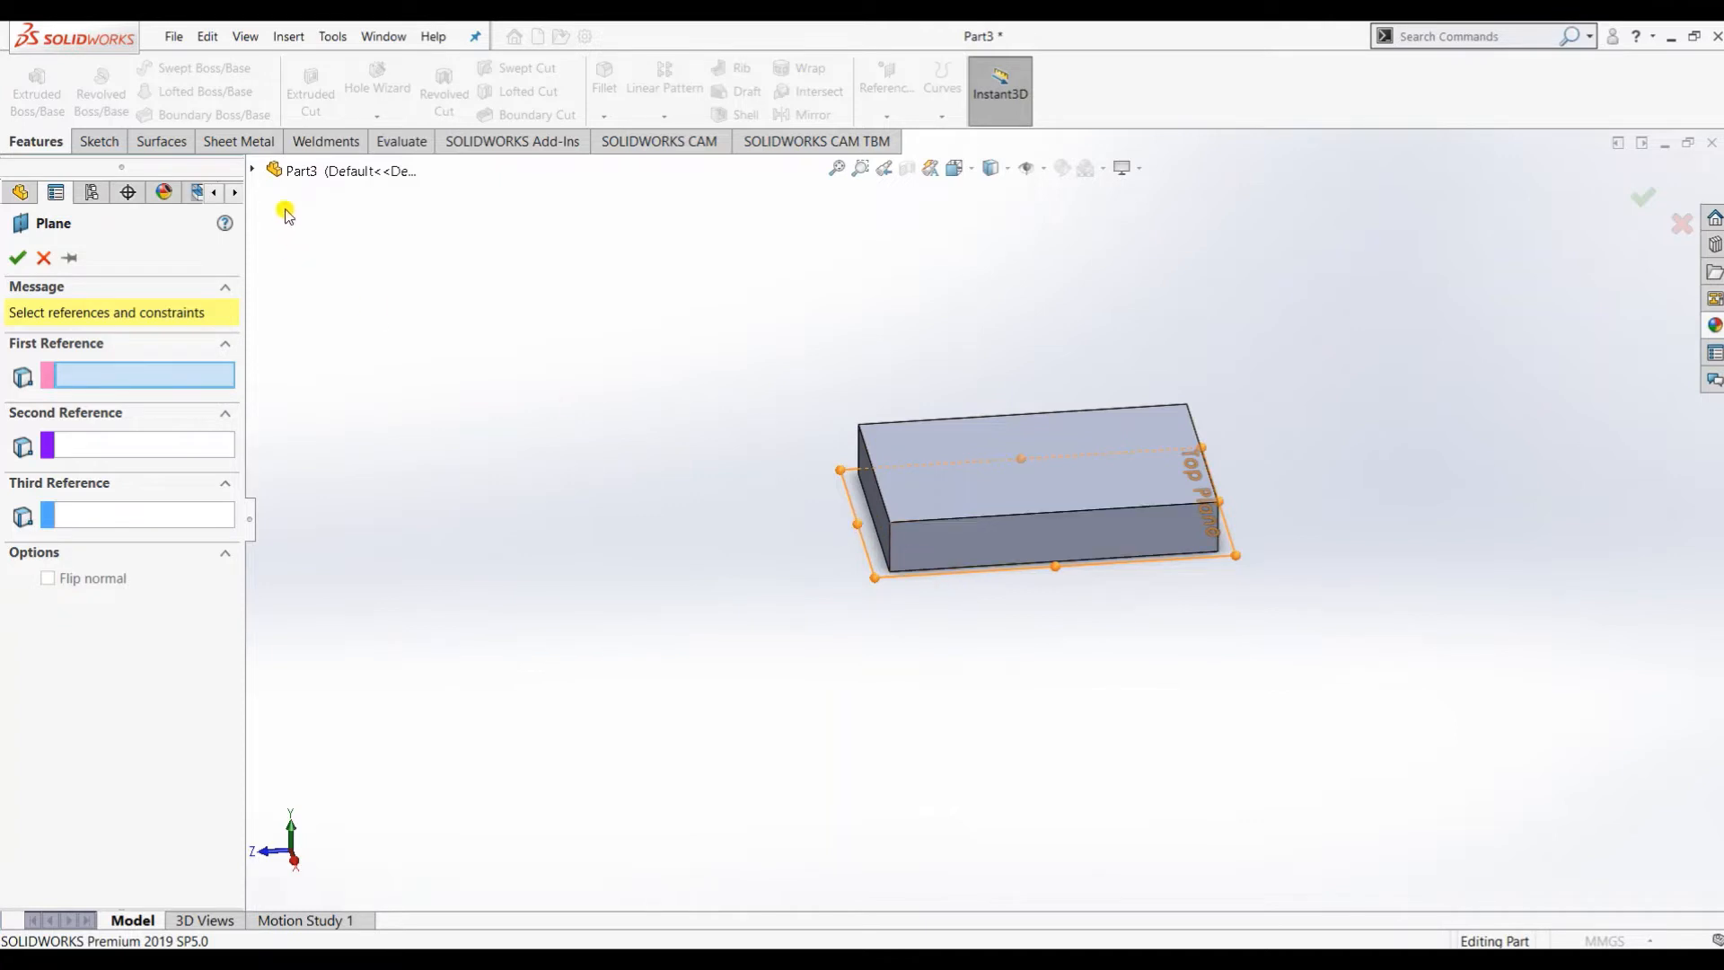
middle_drag(1069, 618, 1108, 520)
click(1033, 508)
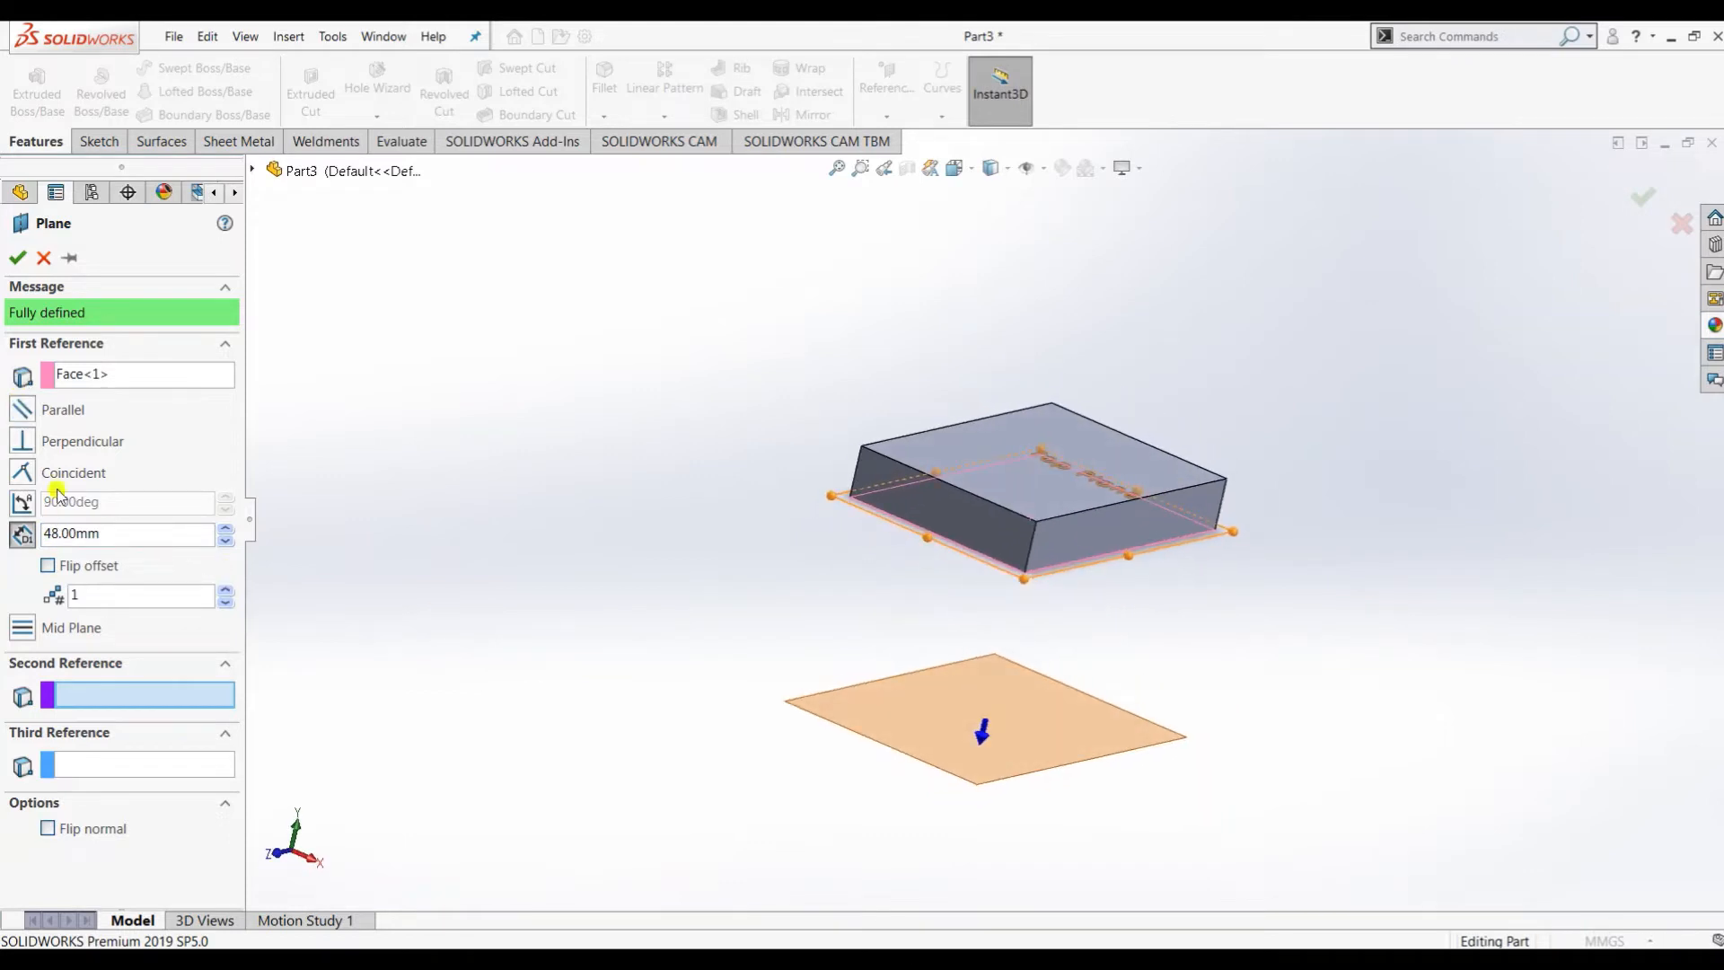
click(50, 568)
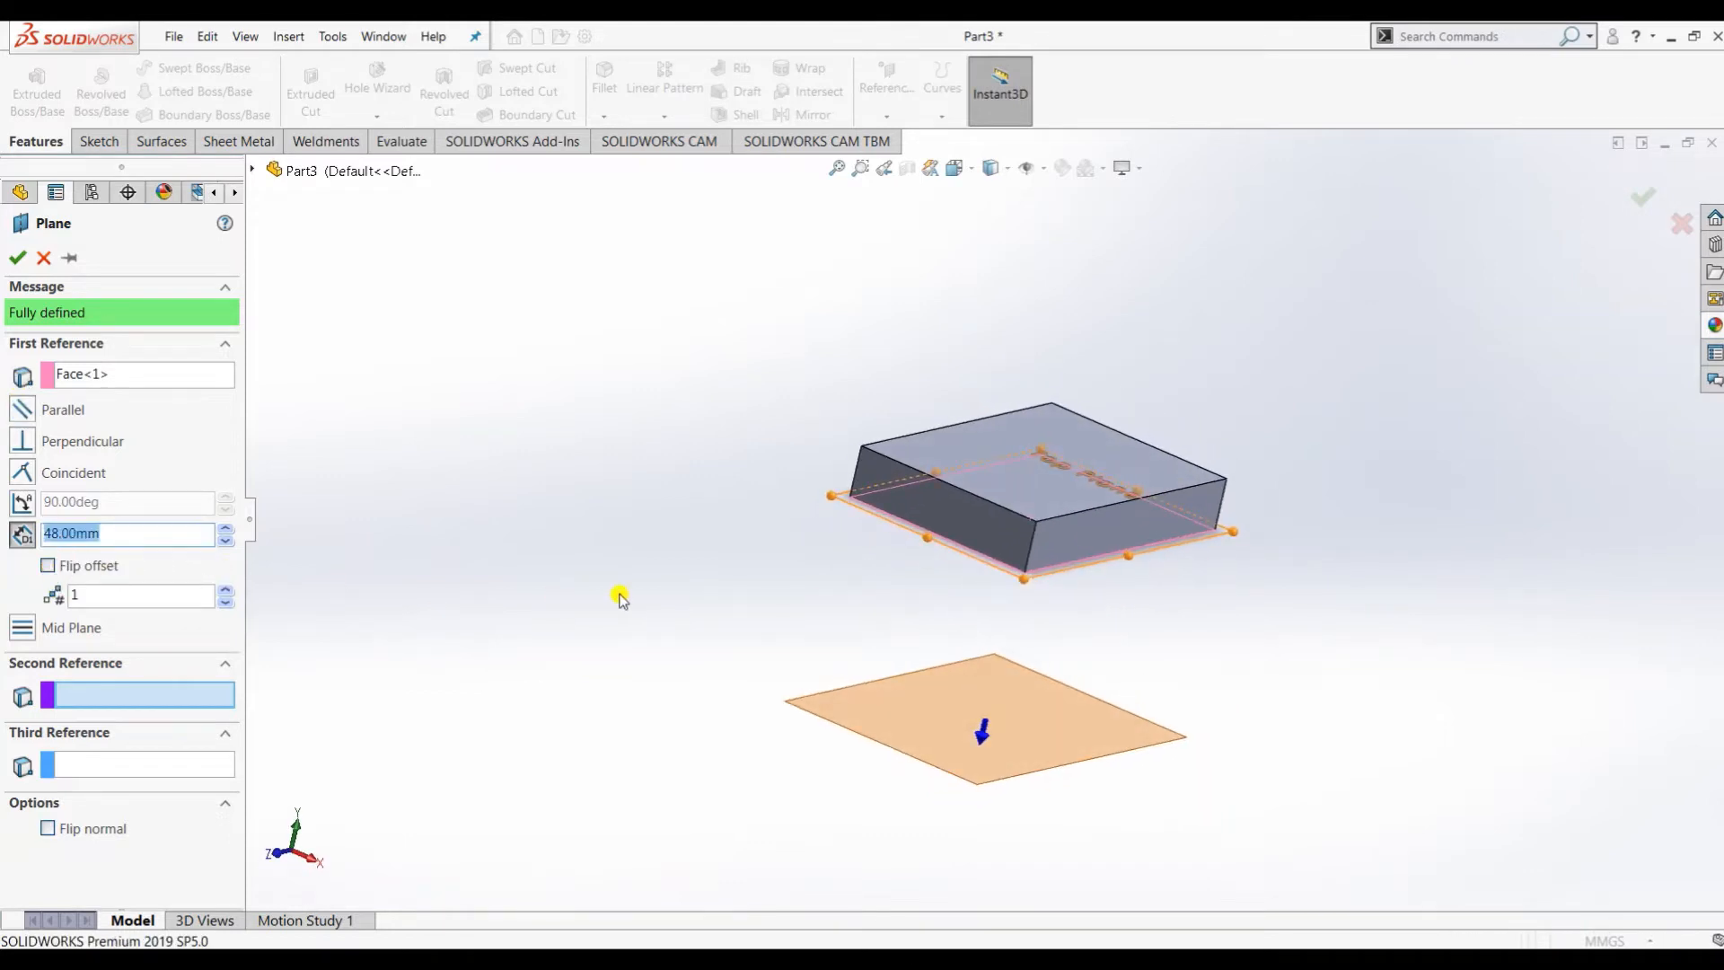
click(49, 567)
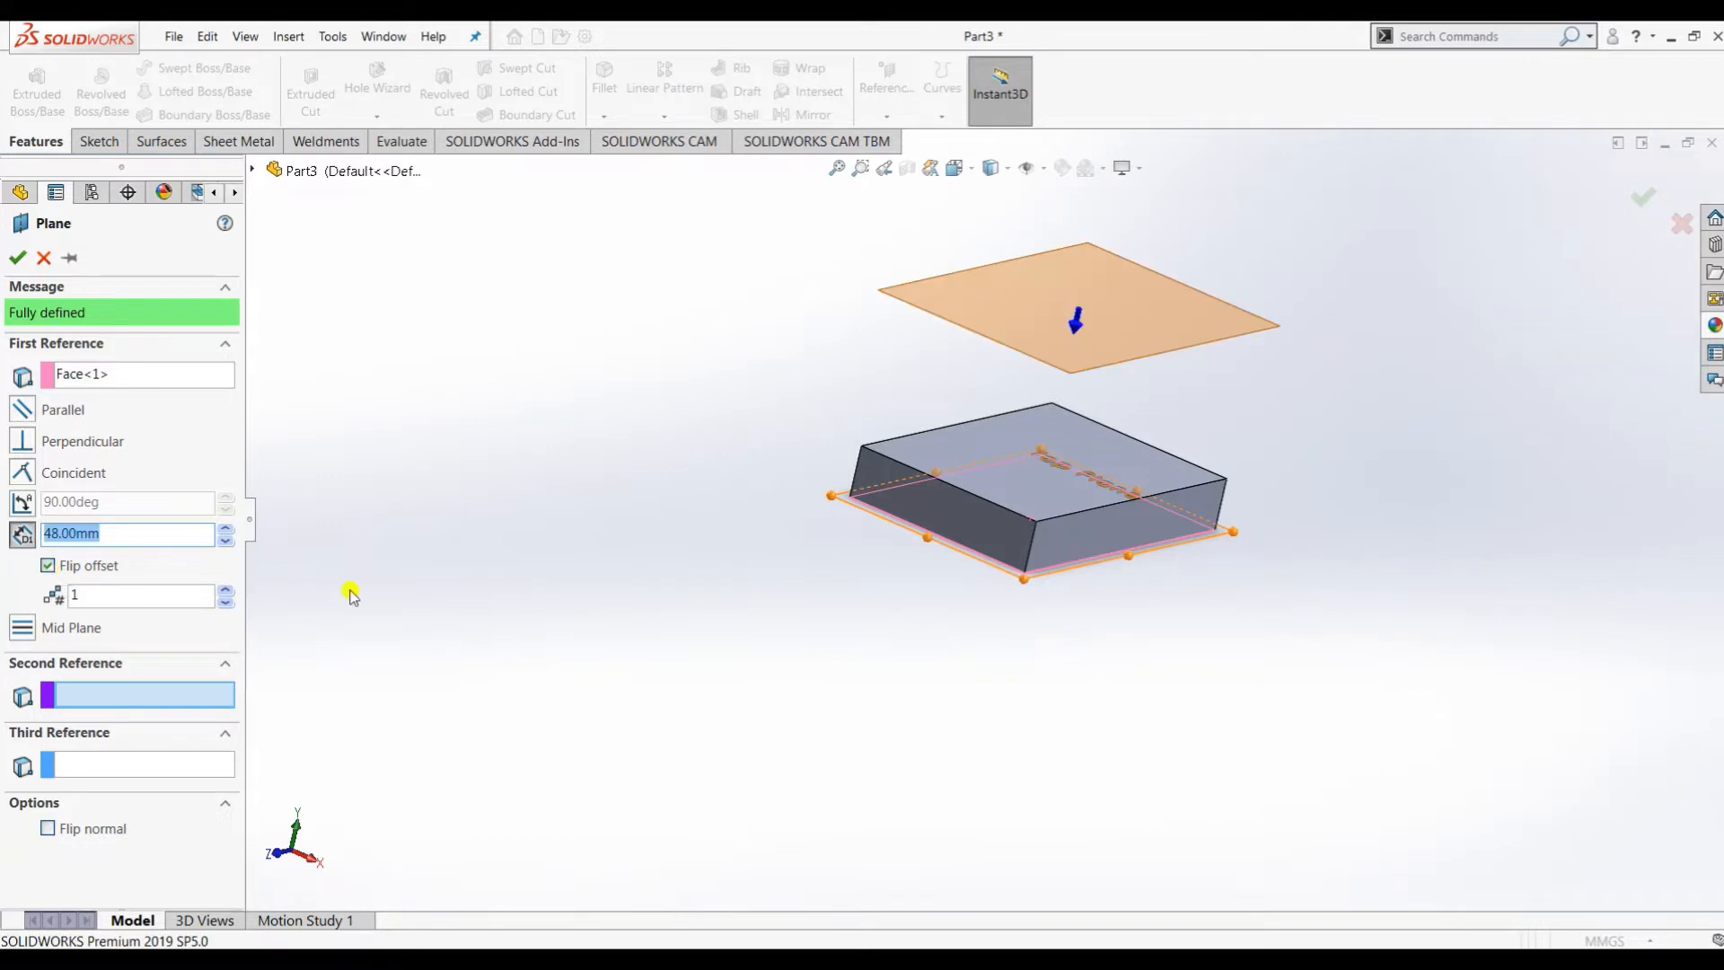
middle_drag(597, 649, 290, 573)
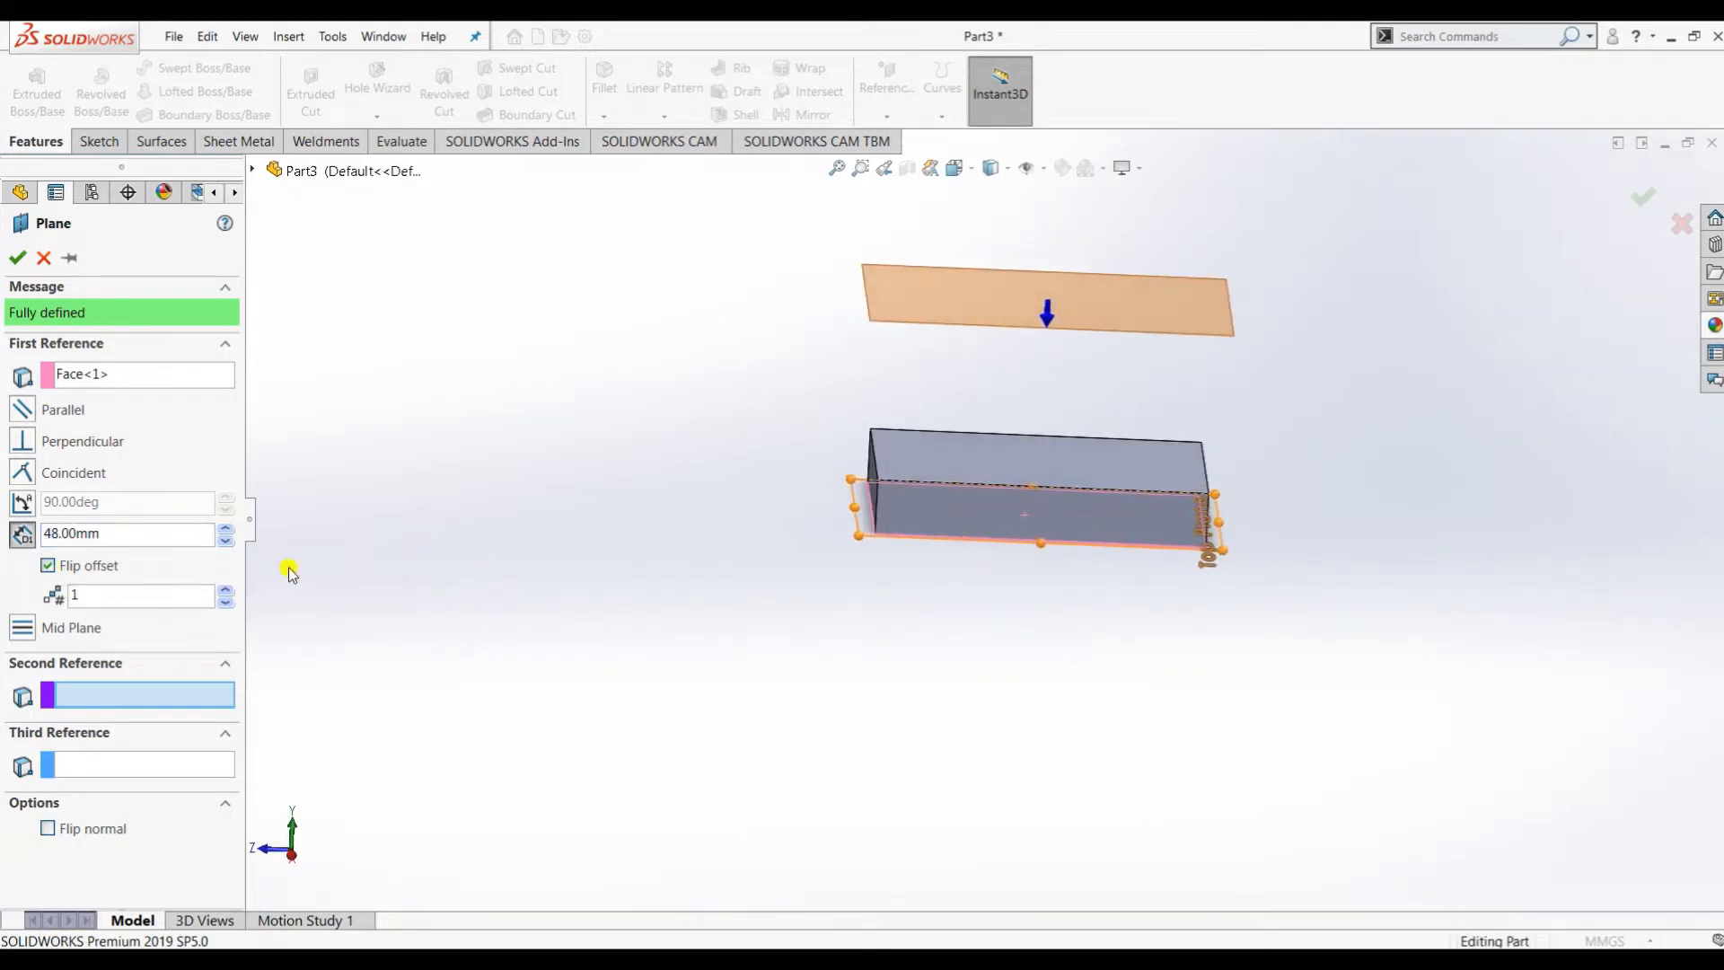
double_click(99, 534)
click(17, 258)
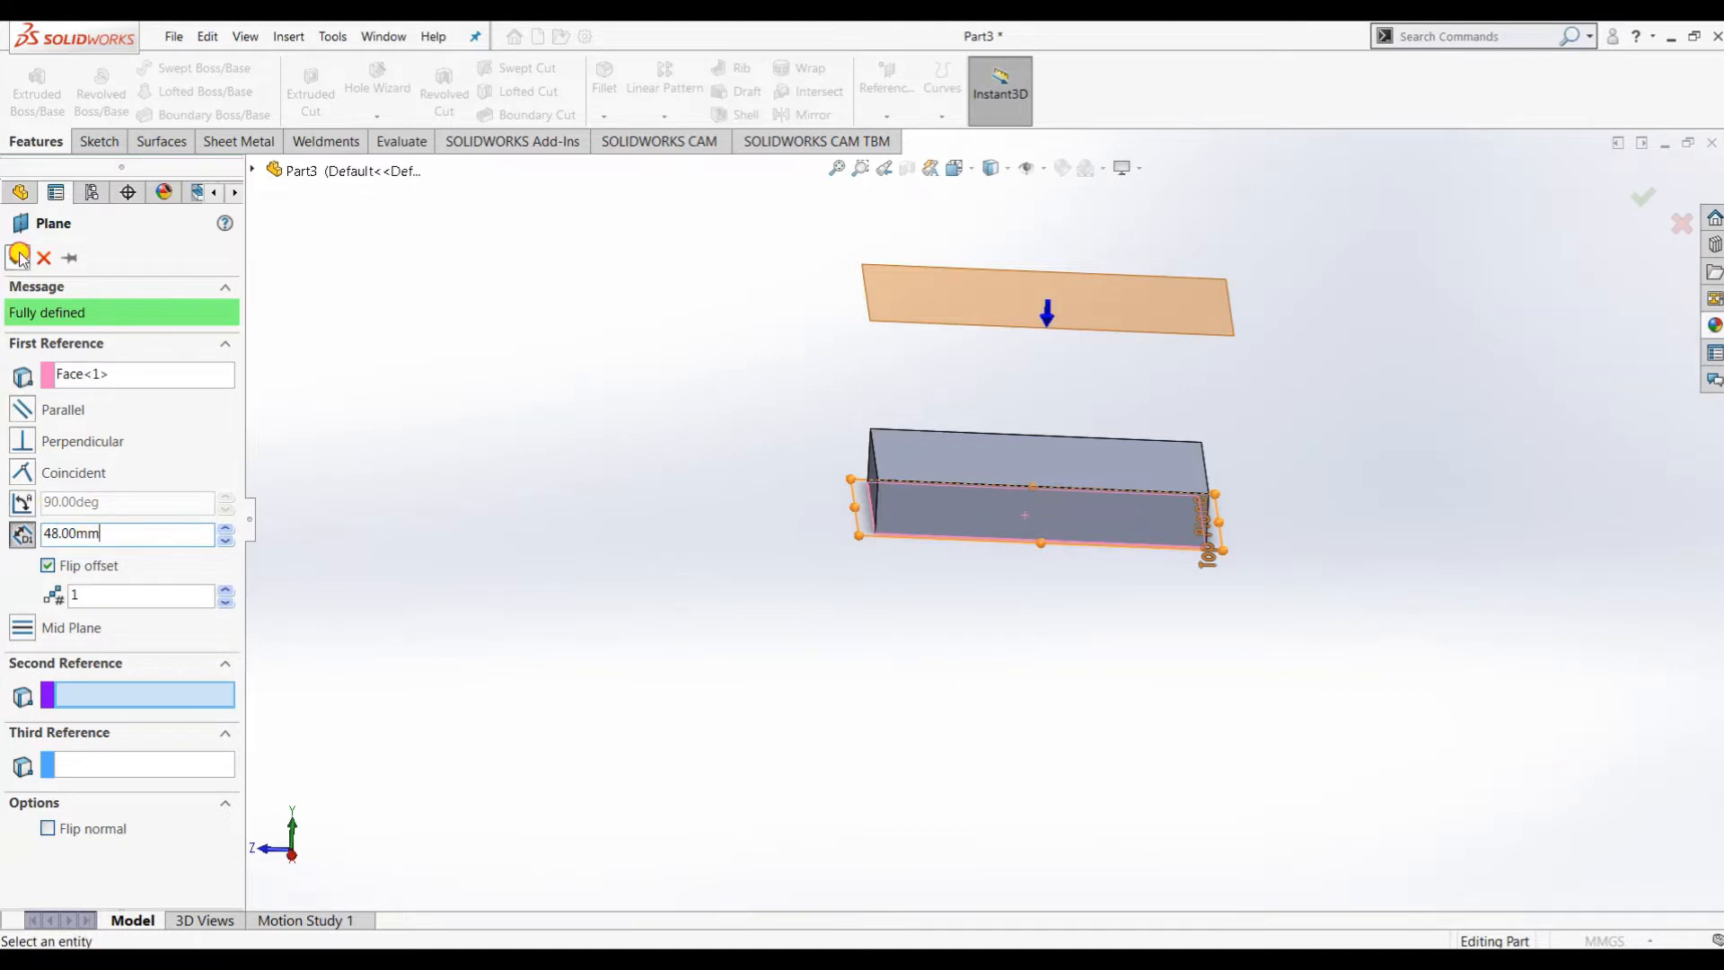
Step: Sketch a center rectangle 48 mm high and 30 mm wide at the origin on the new offset plane
middle_drag(1093, 690, 1077, 583)
right_click(1020, 347)
click(1059, 321)
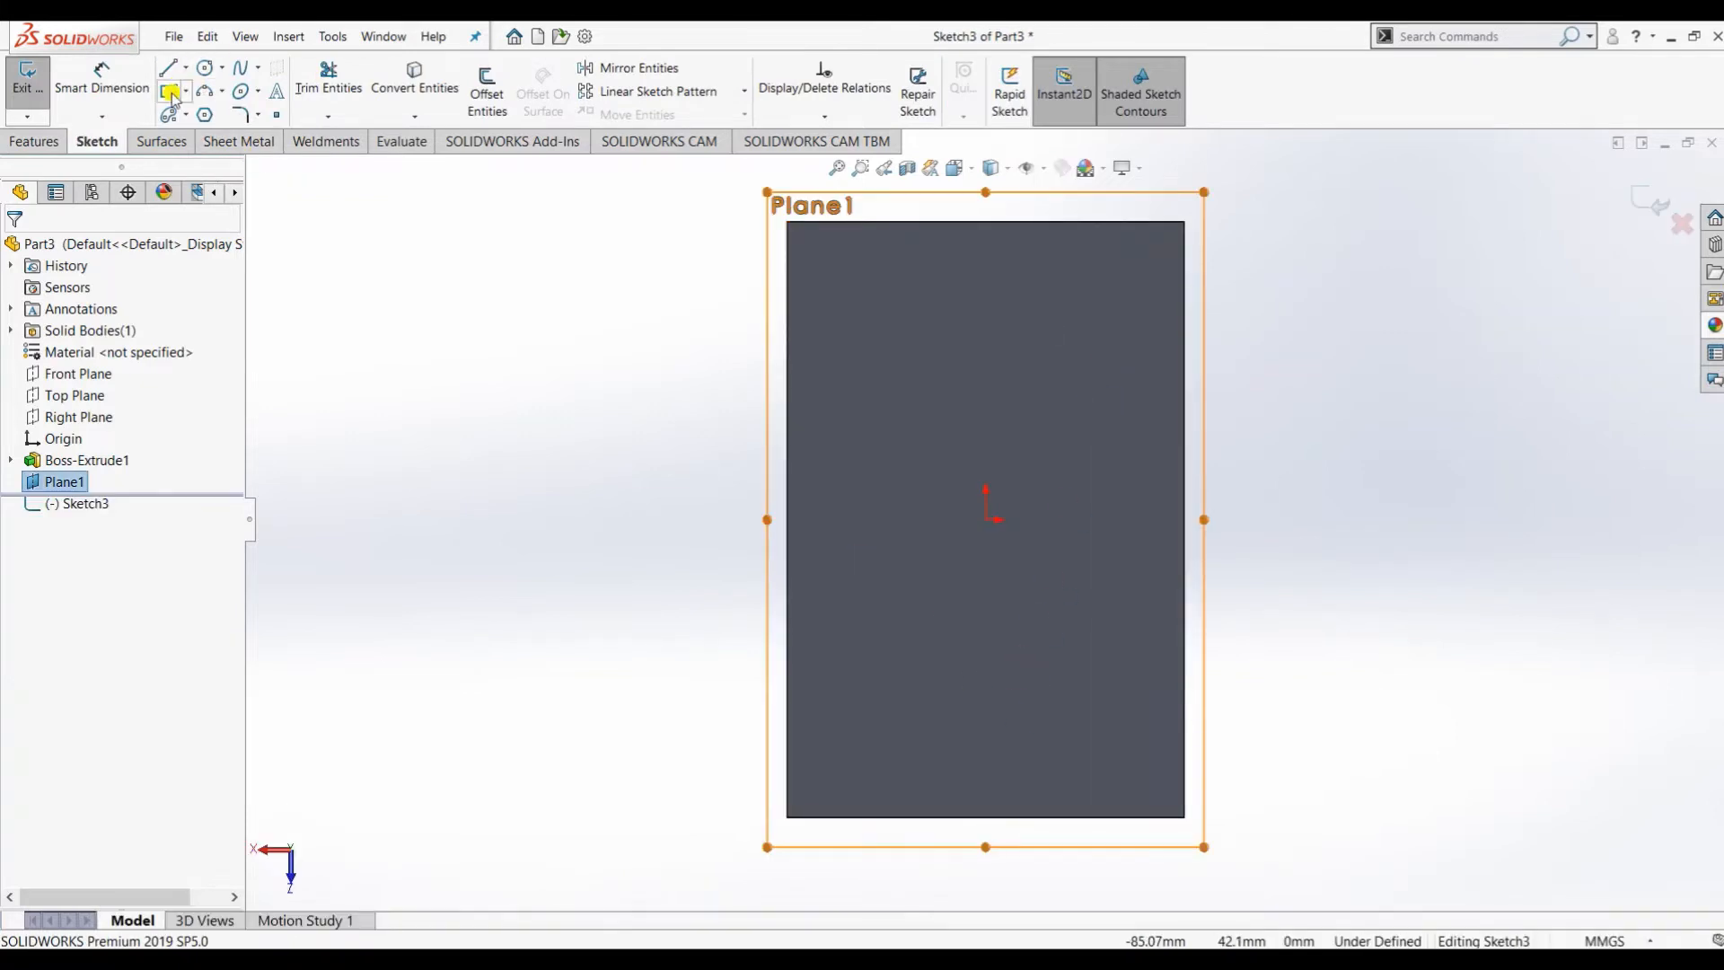
click(169, 92)
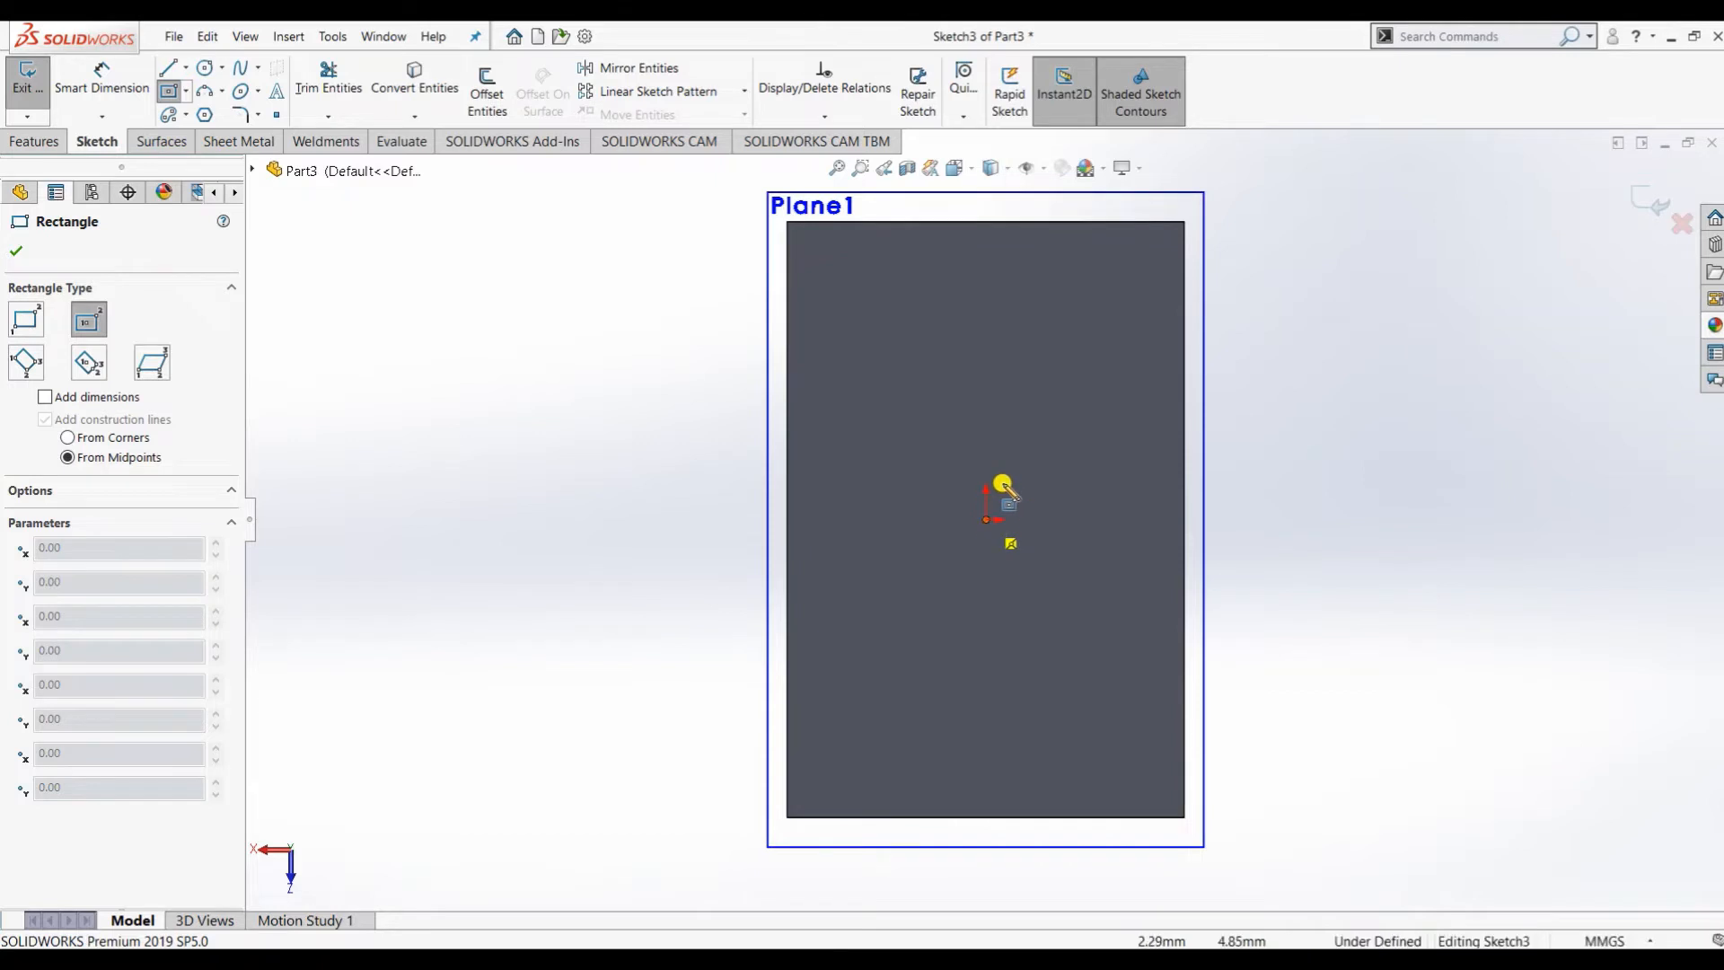
click(986, 519)
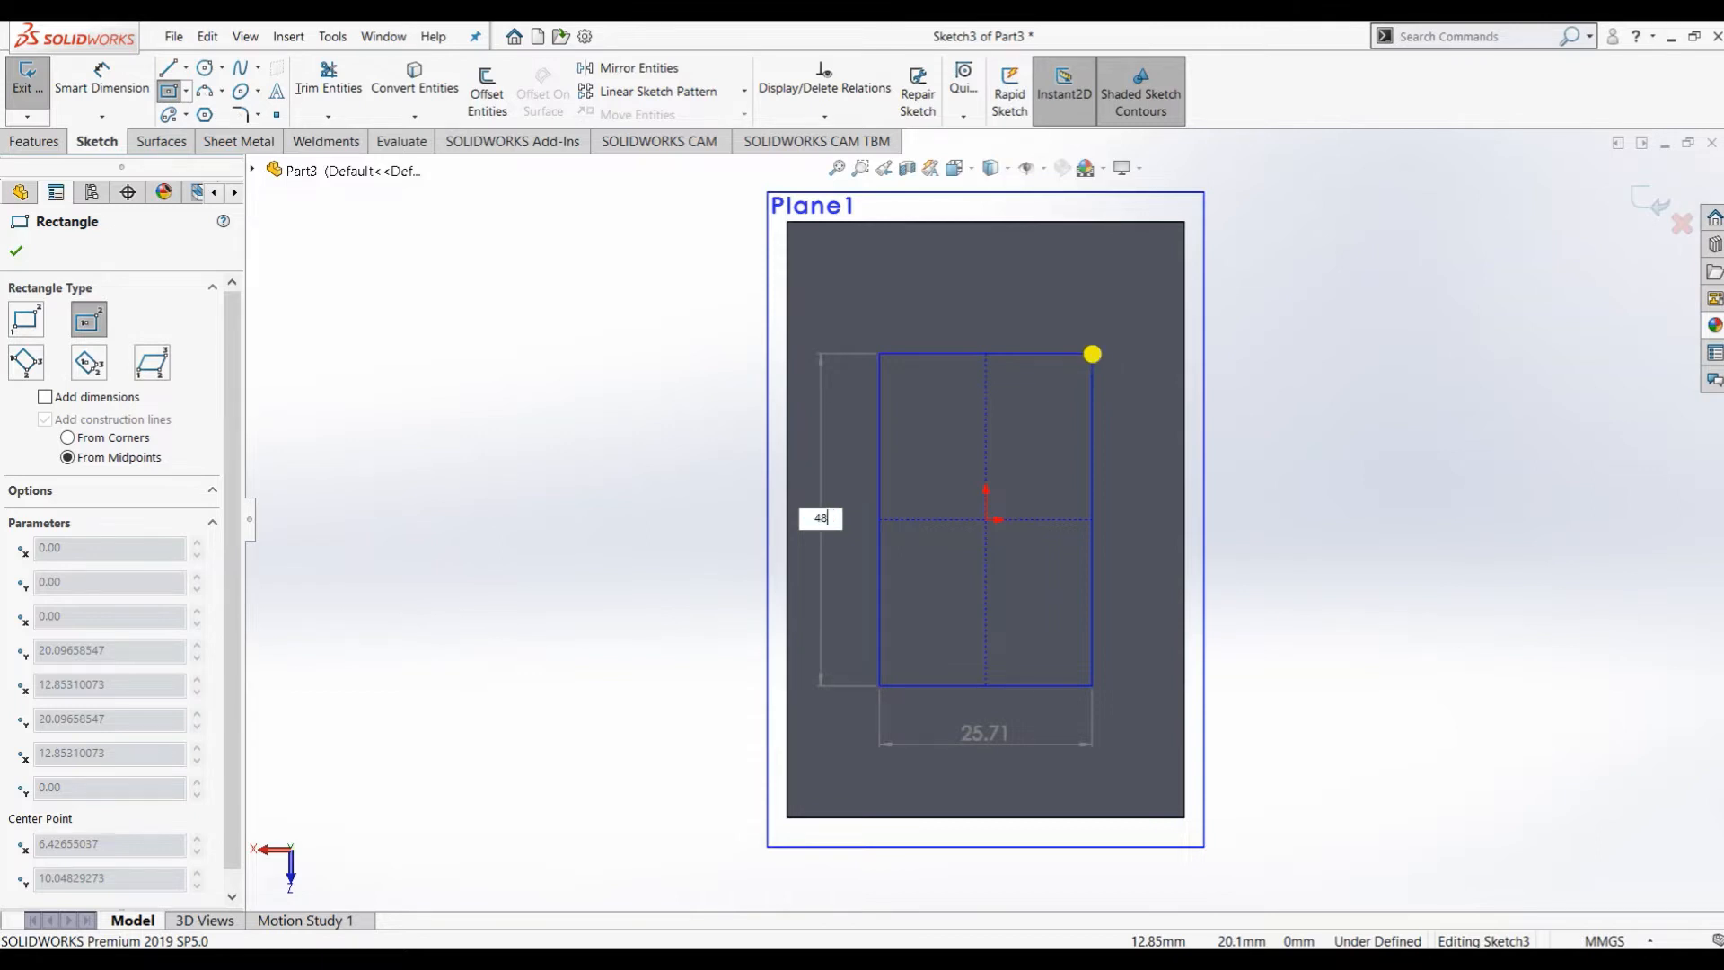
key(Tab)
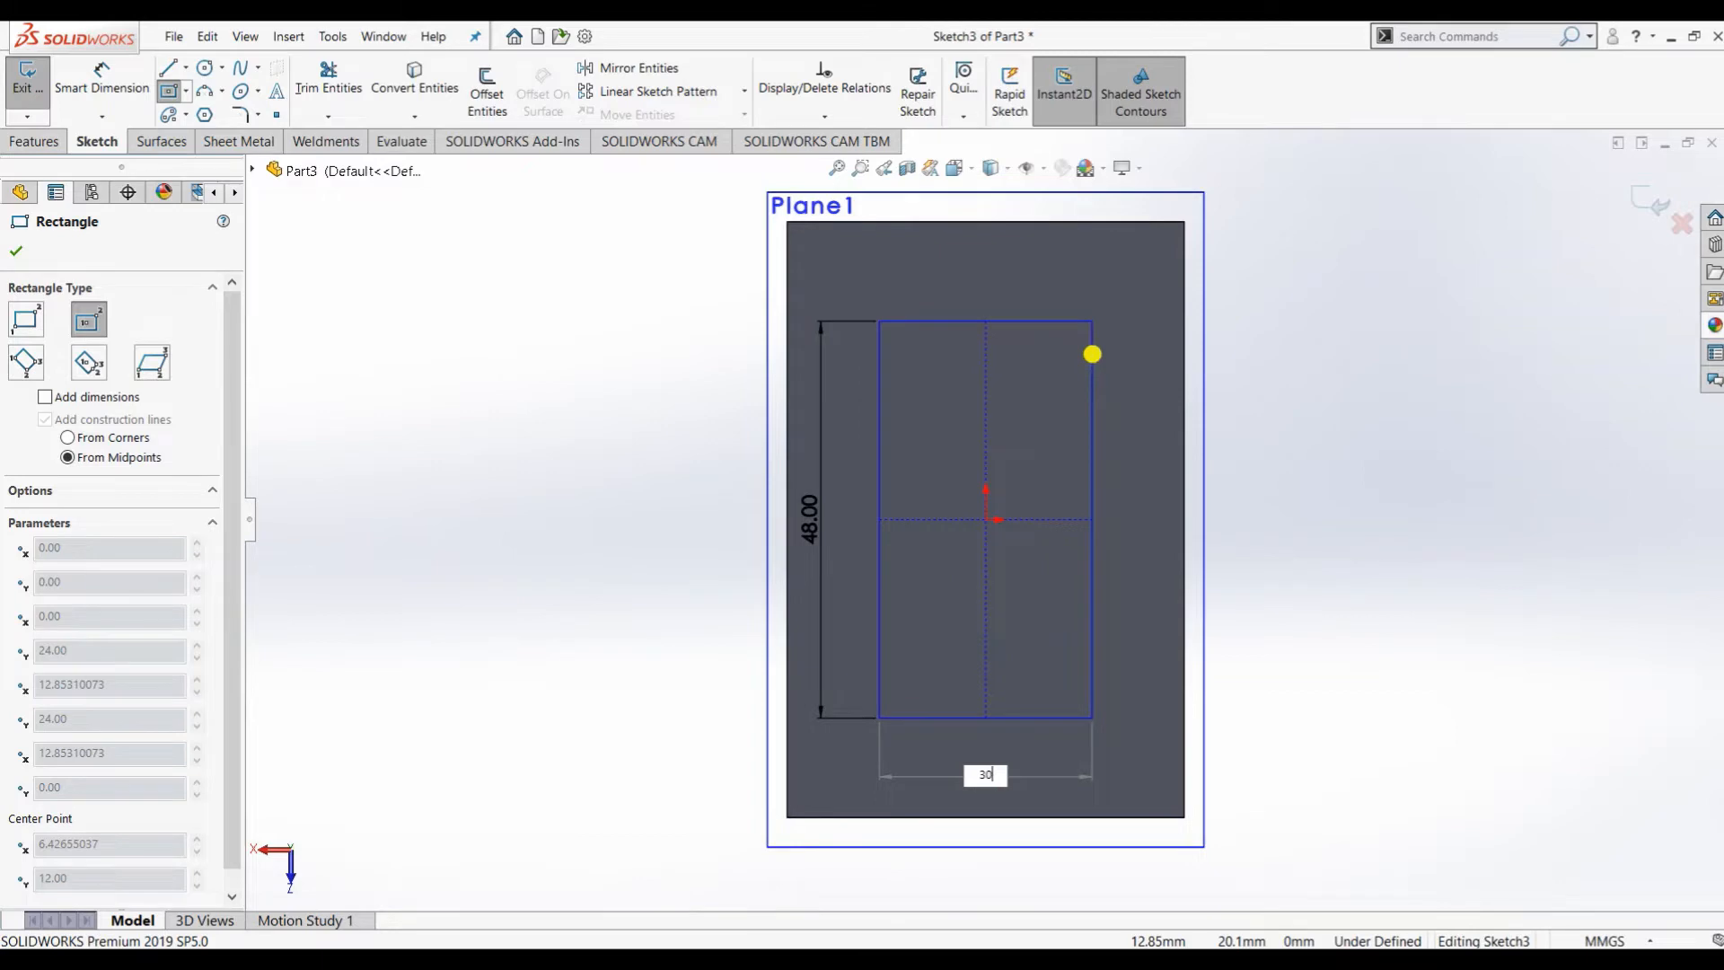
key(Return)
key(Escape)
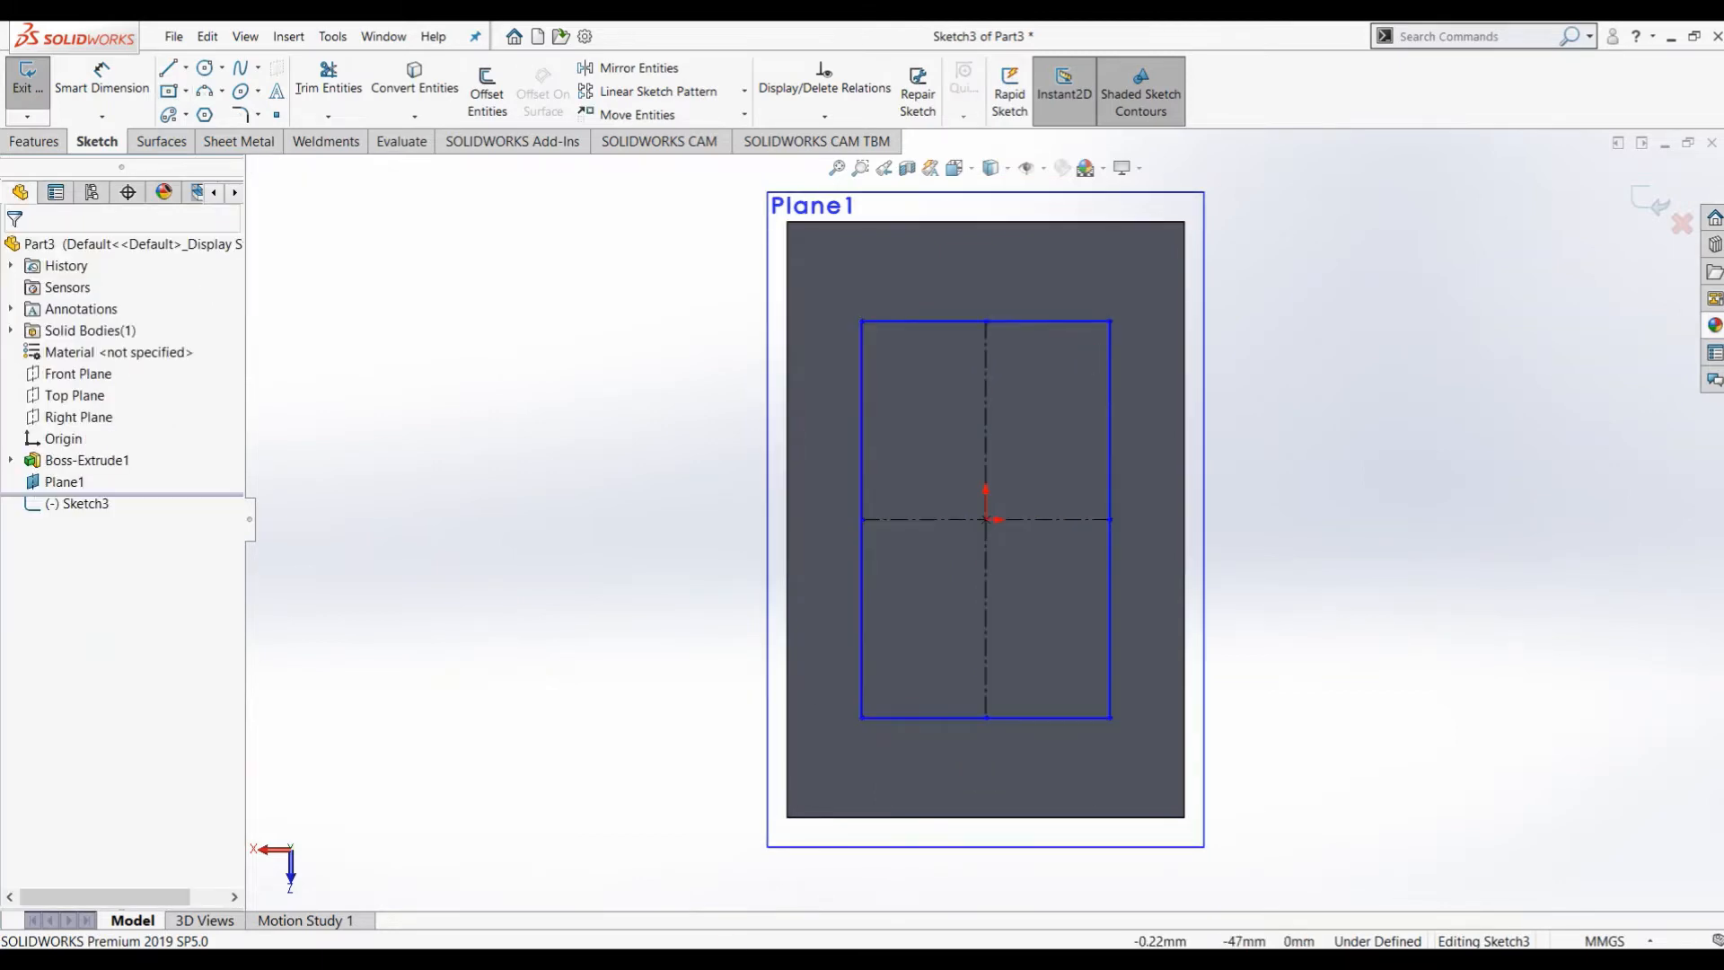
Step: Check the Practice 10.png drawing in Photos again and hide the offset plane Plane1 in the SOLIDWORKS part
click(645, 948)
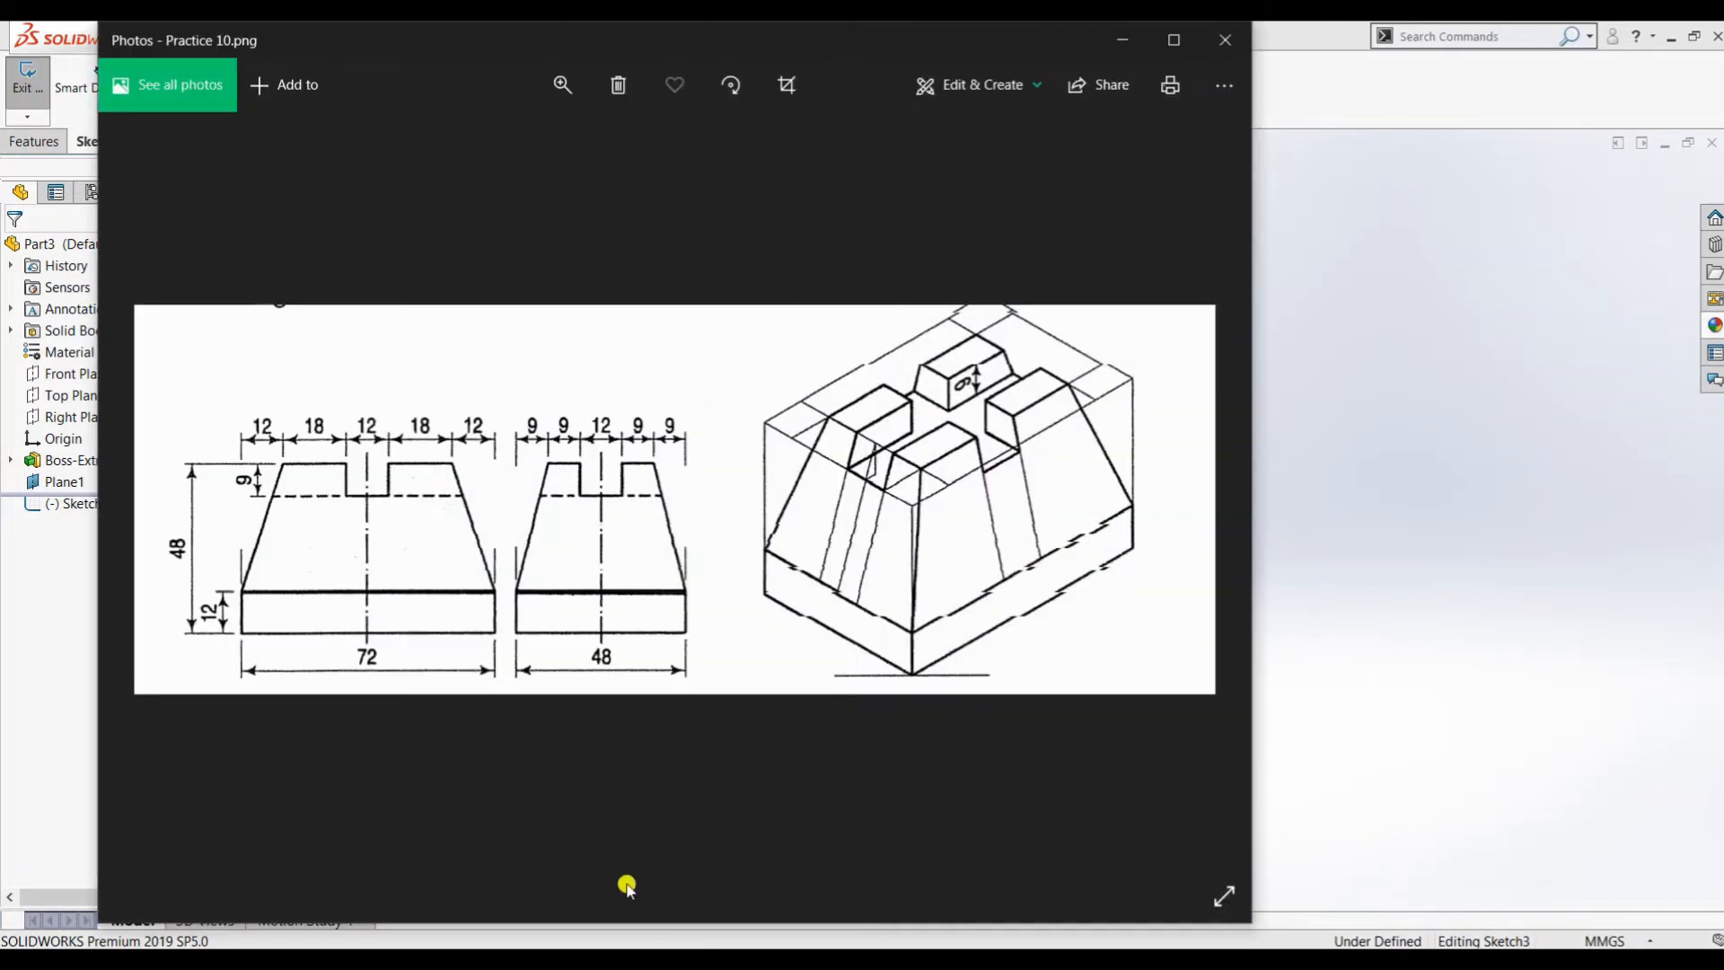
key(alt+Tab)
mouse_move(1154, 655)
middle_down()
mouse_move(1074, 381)
mouse_move(874, 401)
mouse_move(1020, 493)
middle_up()
key(space)
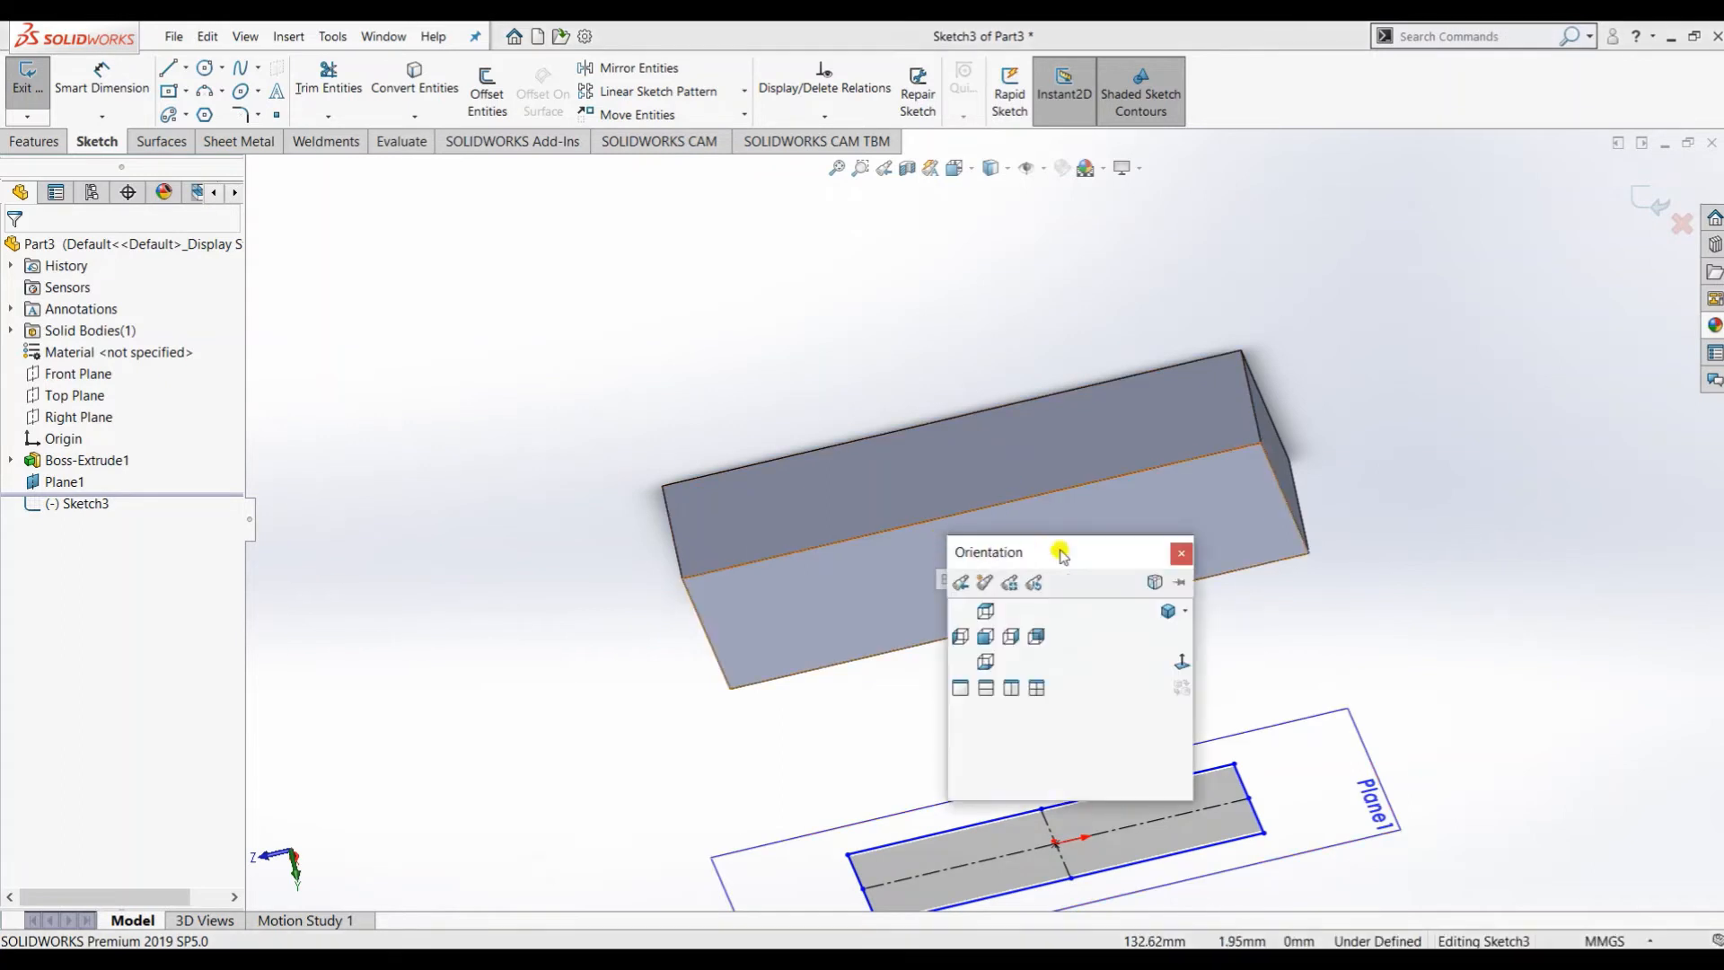
click(1167, 614)
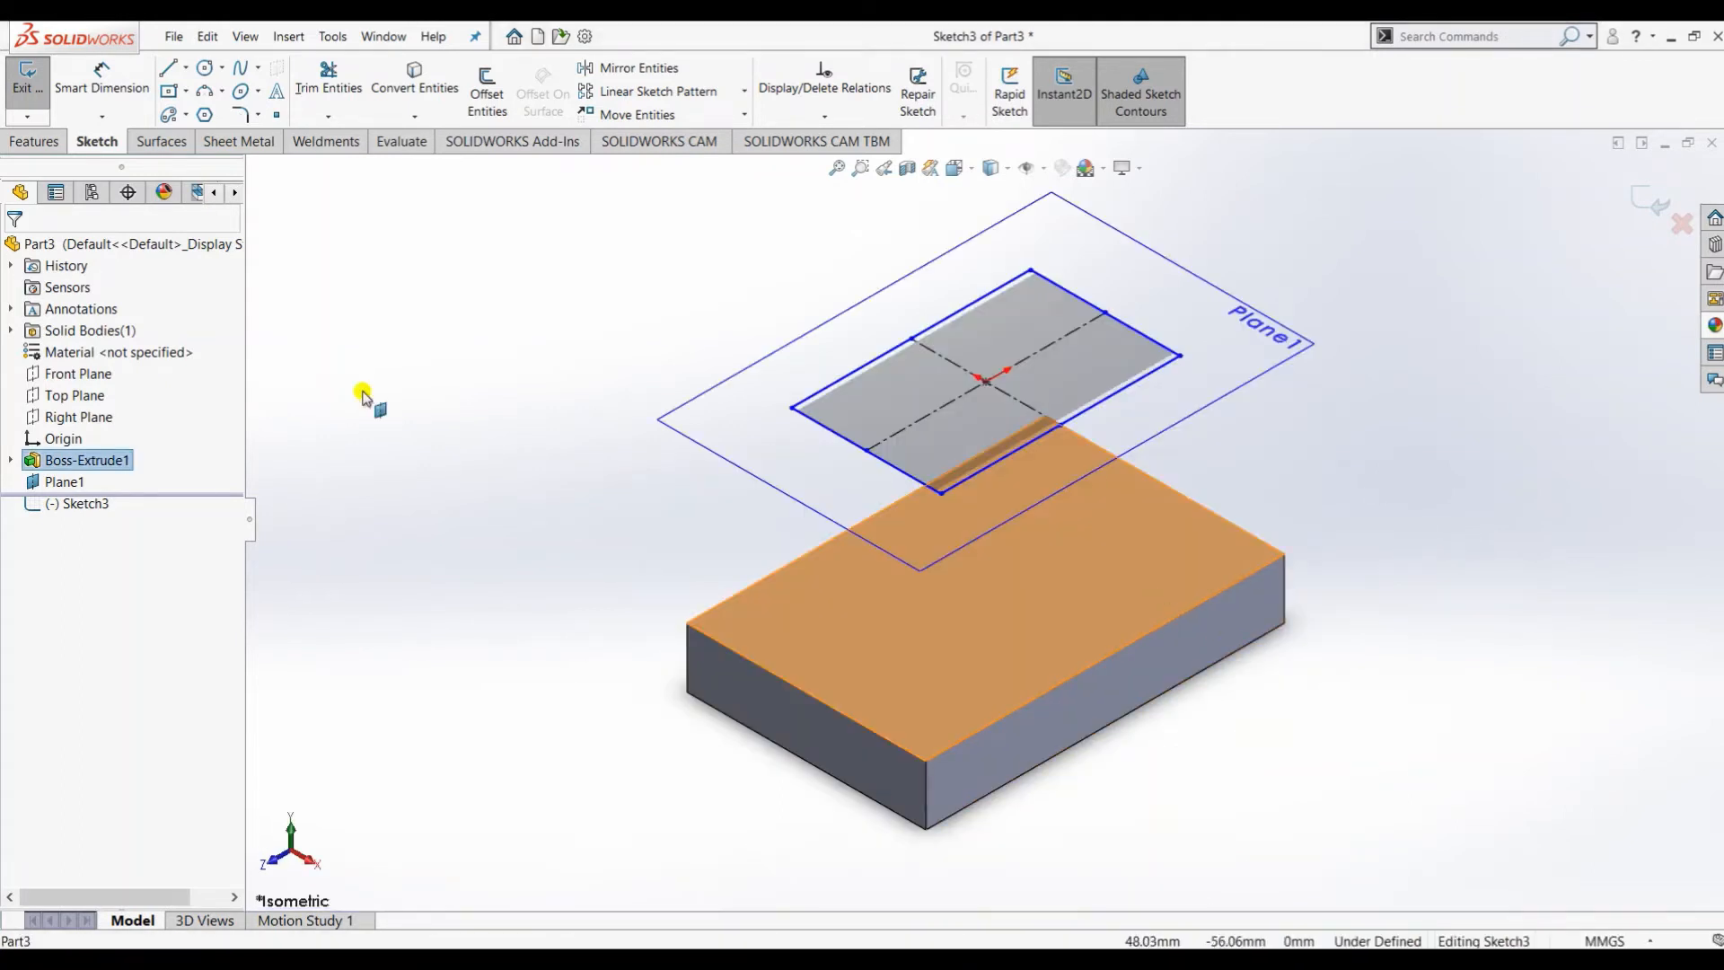
right_click(67, 481)
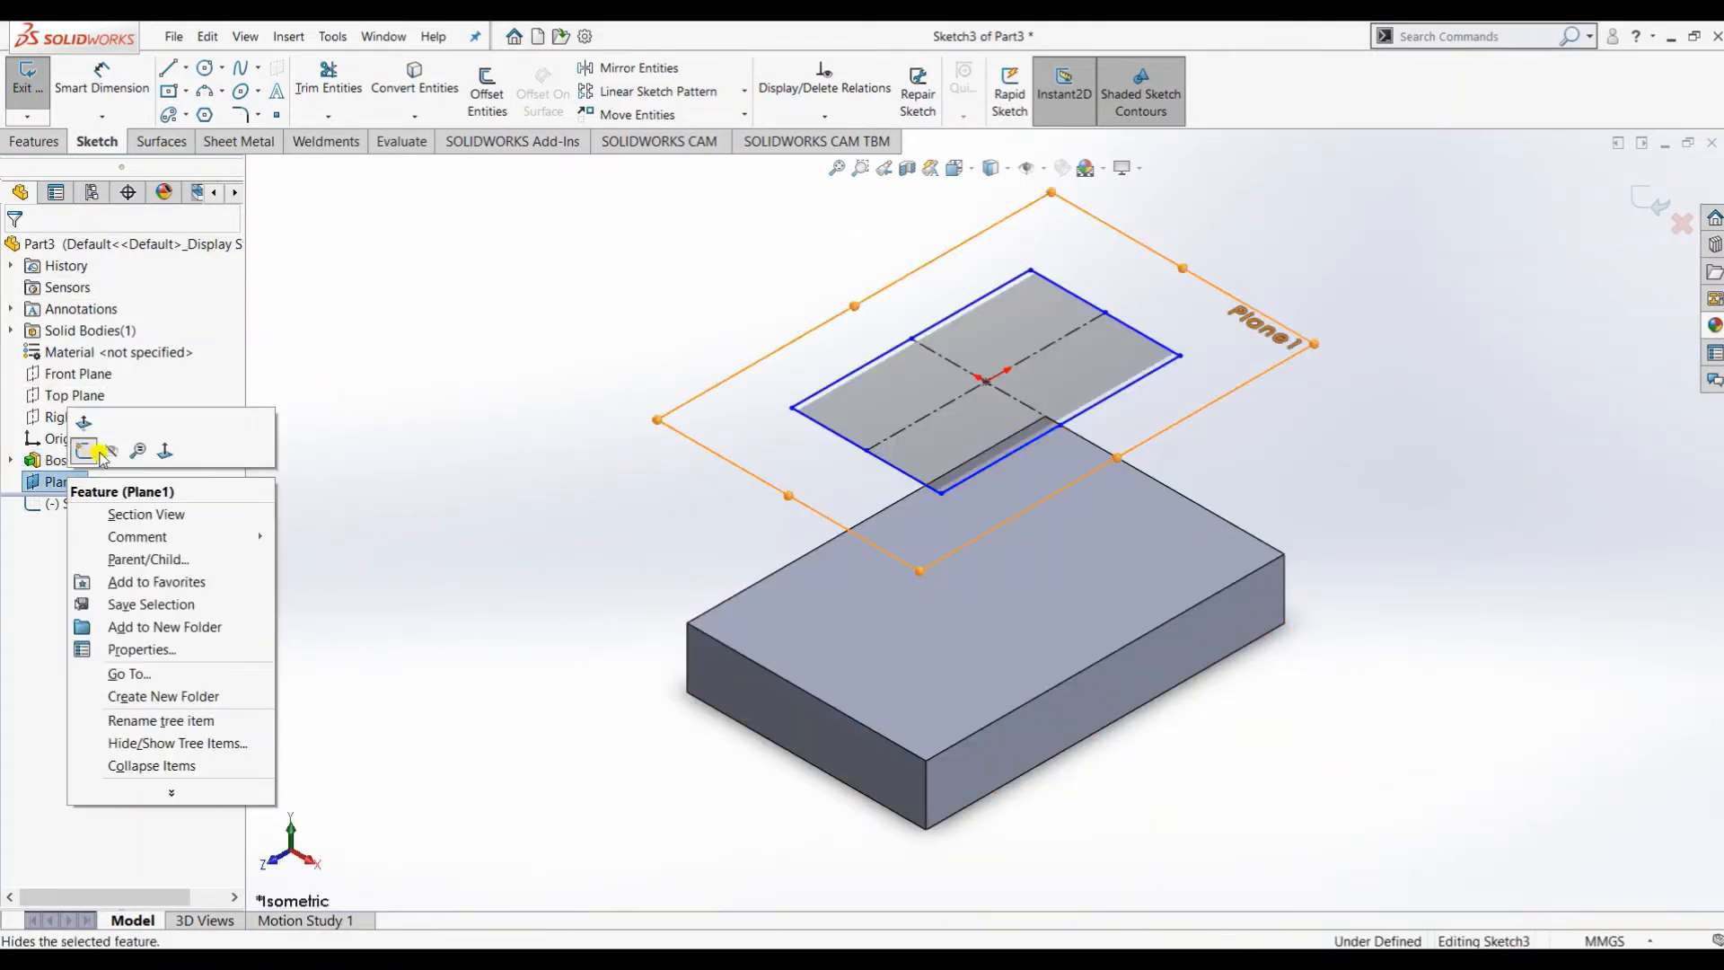
click(107, 454)
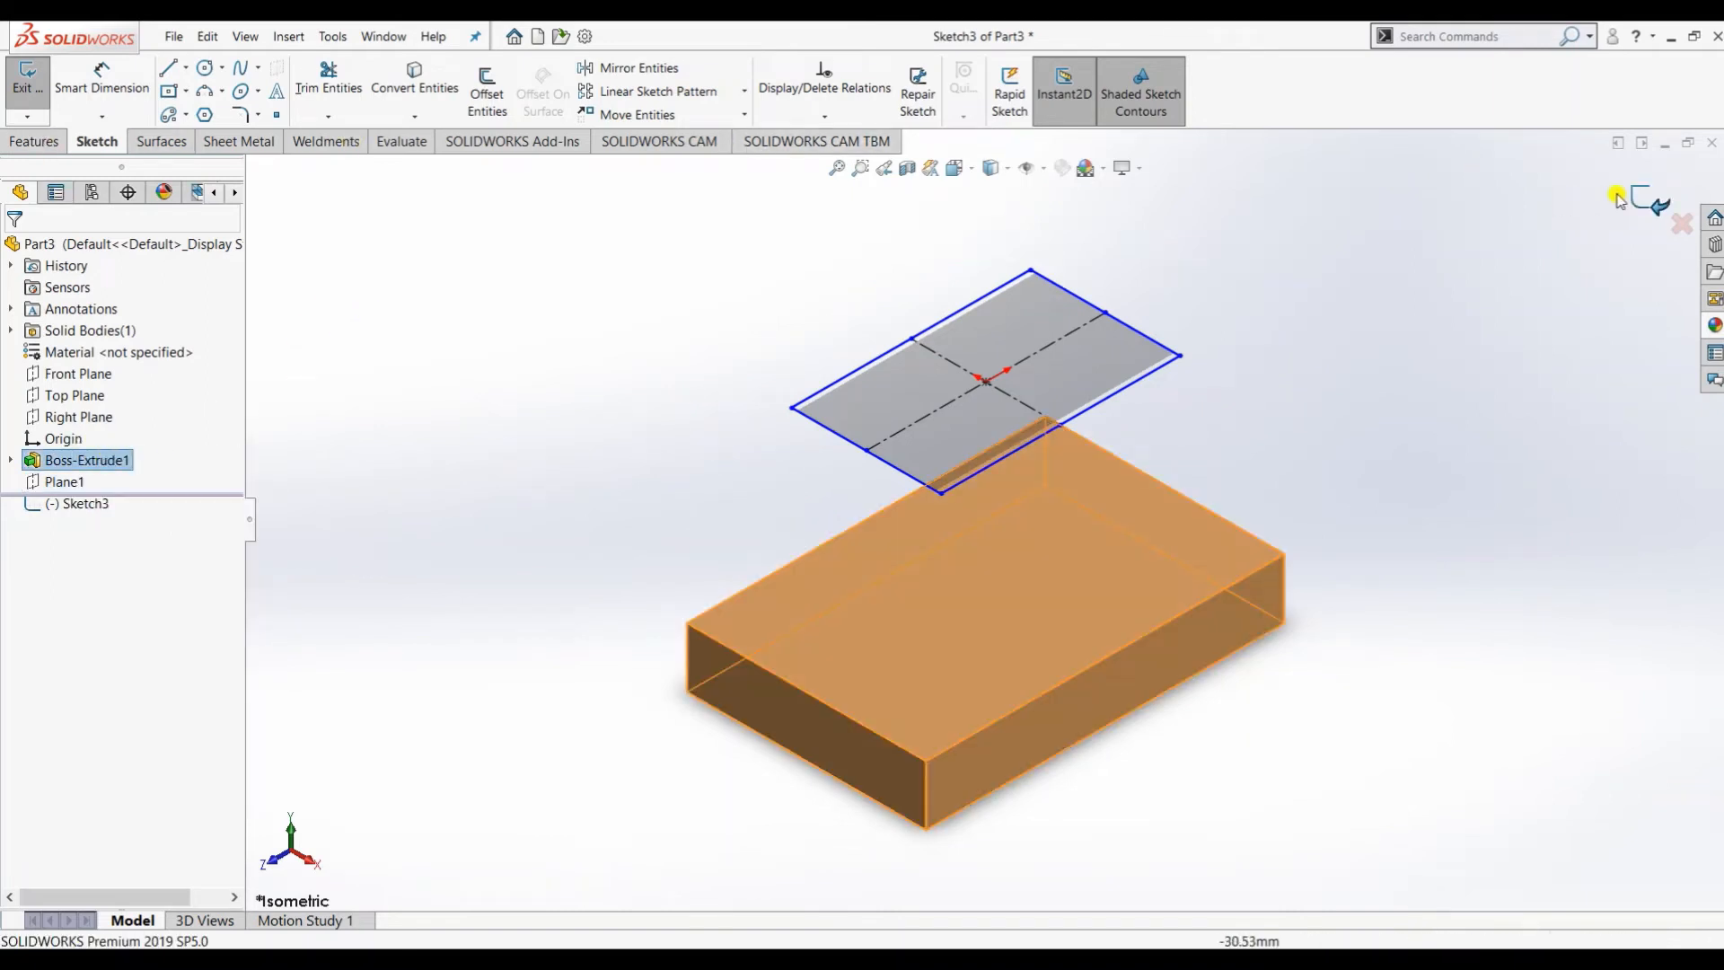
Step: Exit the upper rectangle sketch and loft a solid from that rectangle to the top face of the base block
click(33, 141)
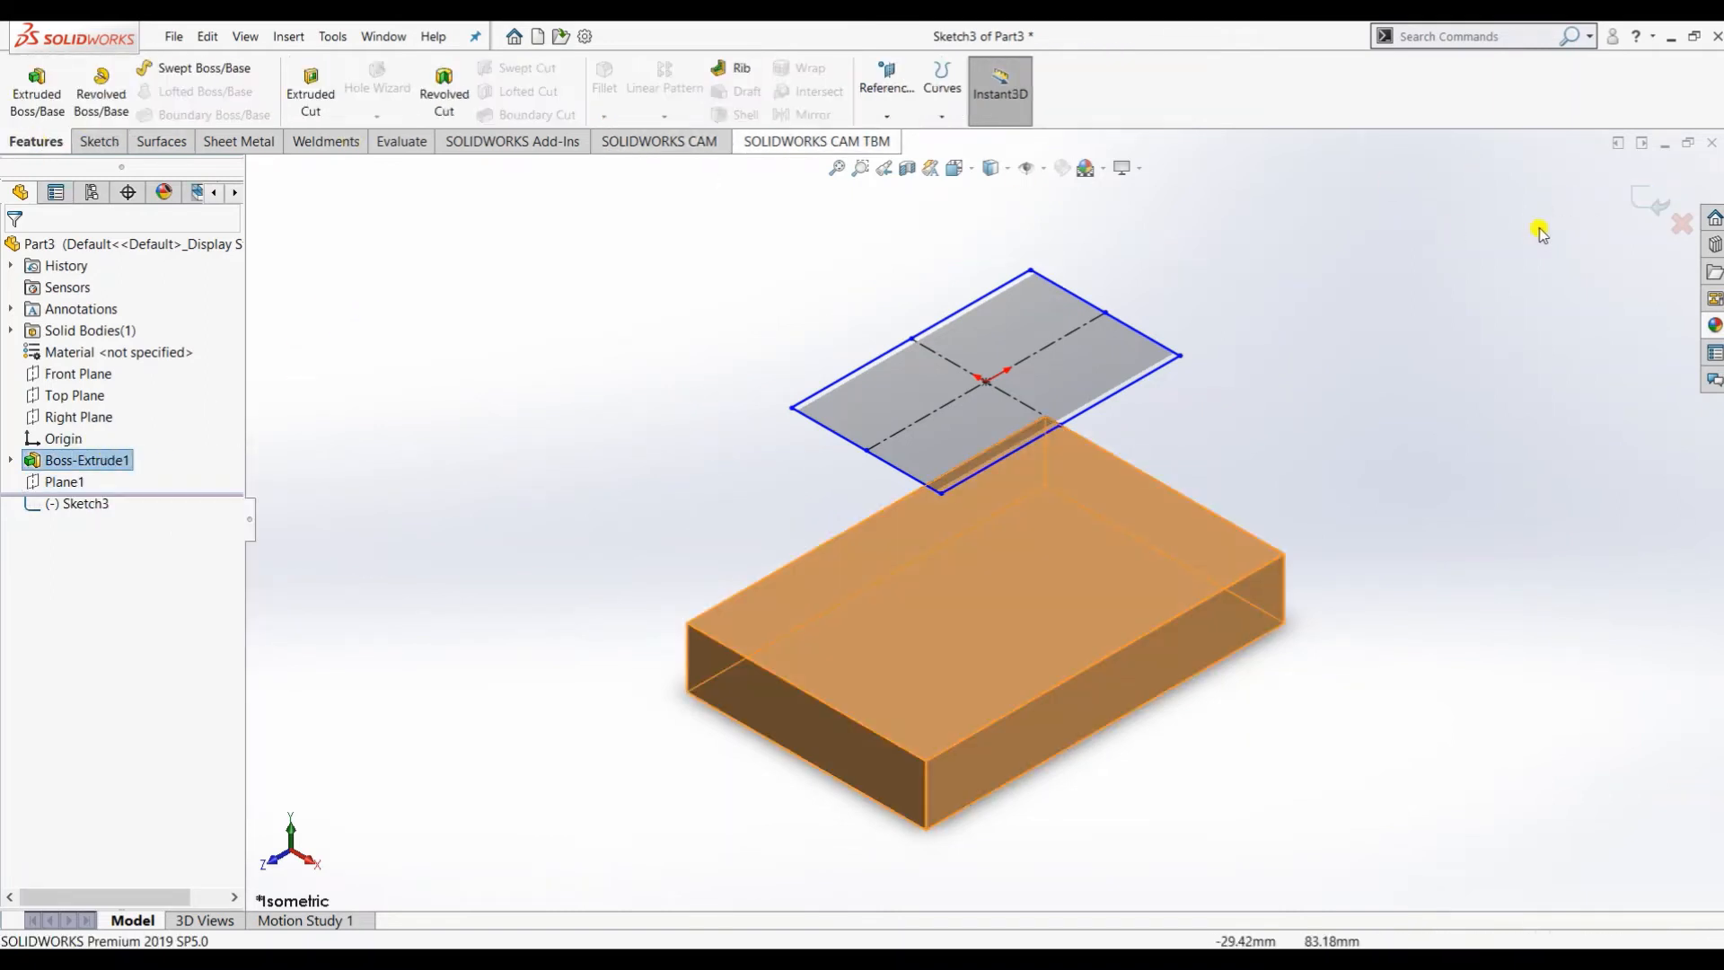
click(1646, 212)
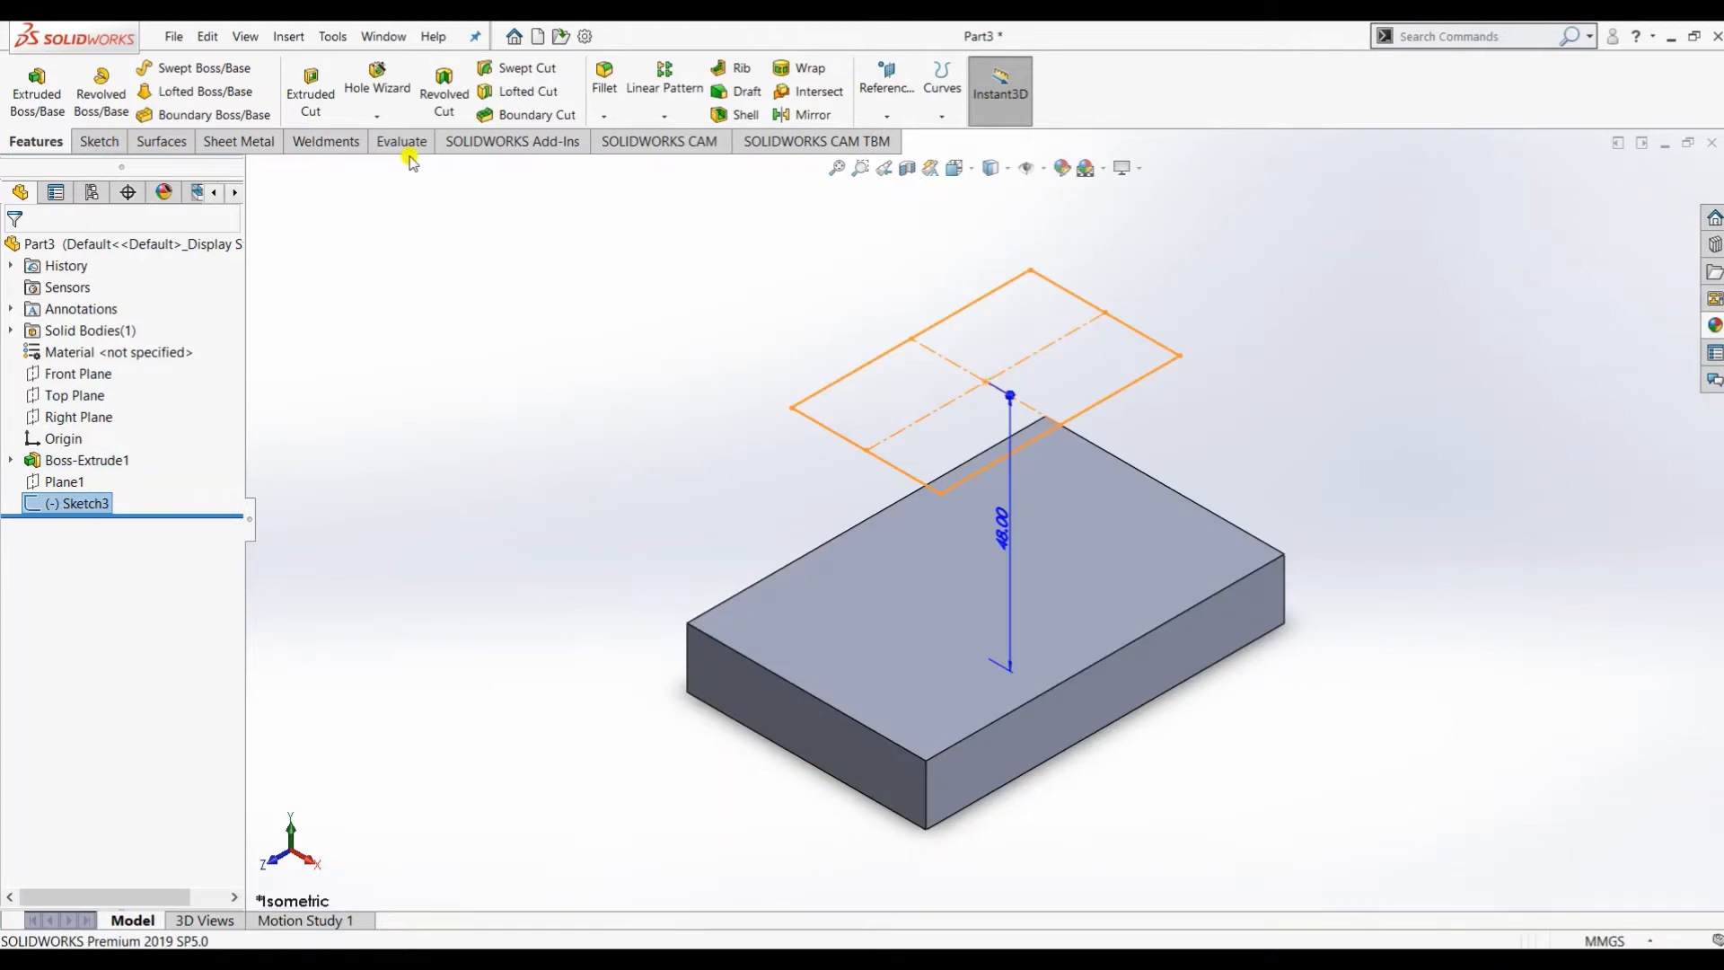
click(206, 93)
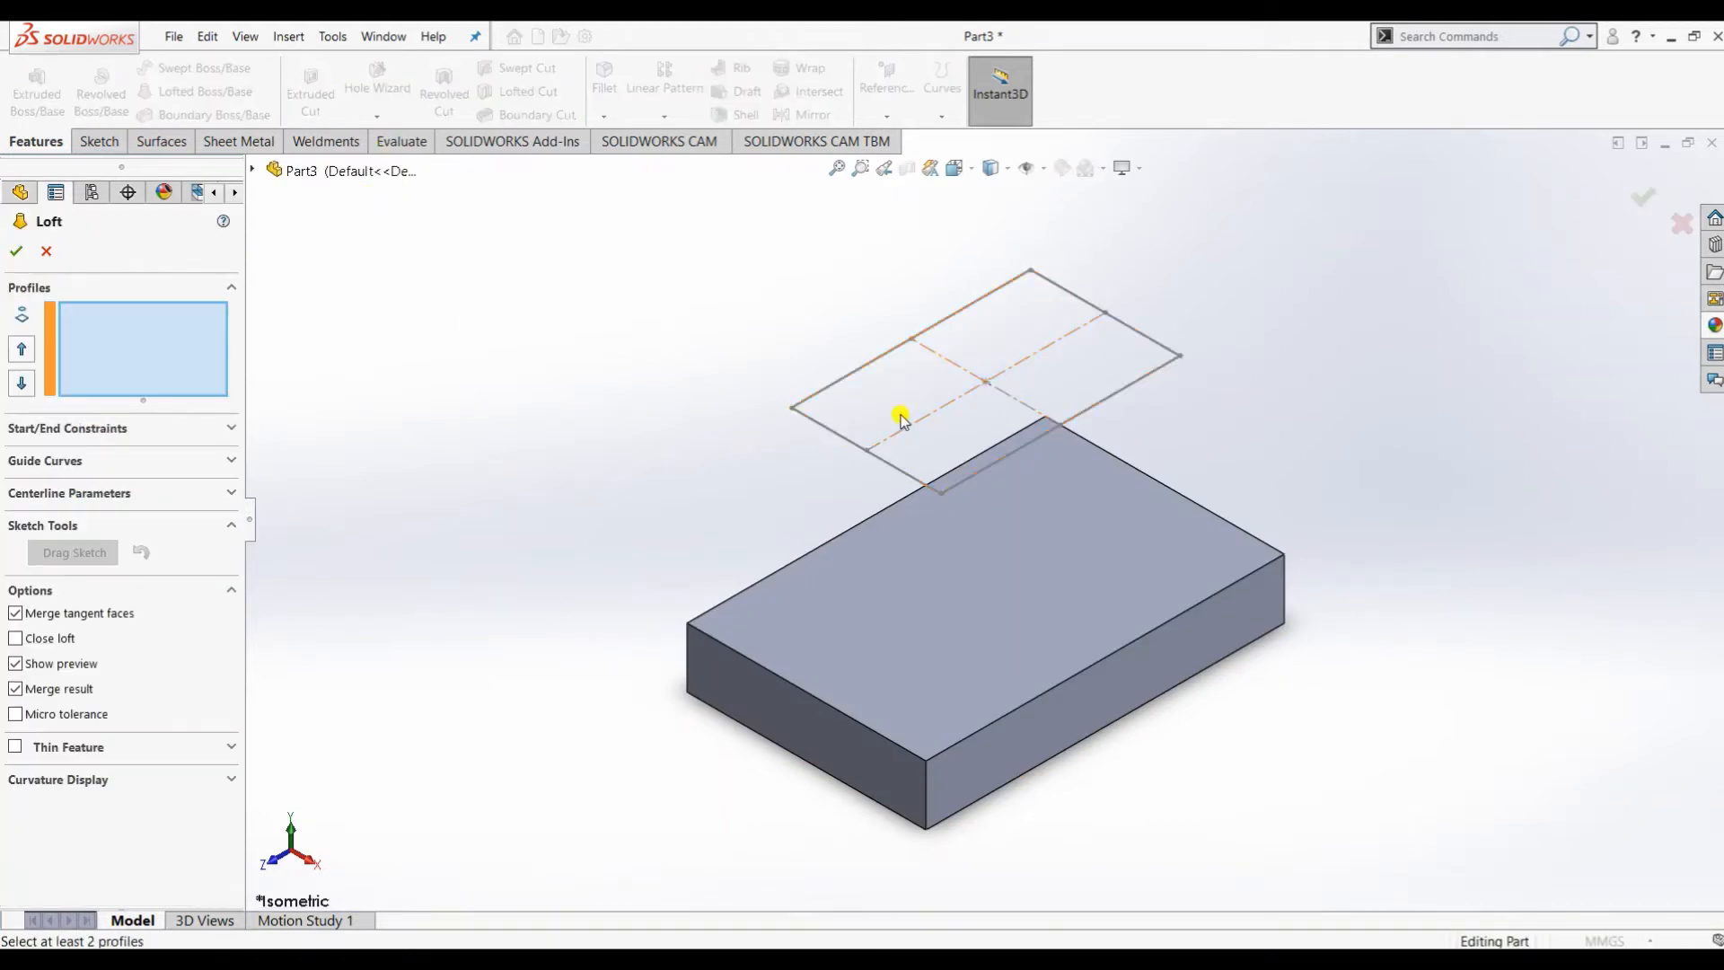
click(839, 384)
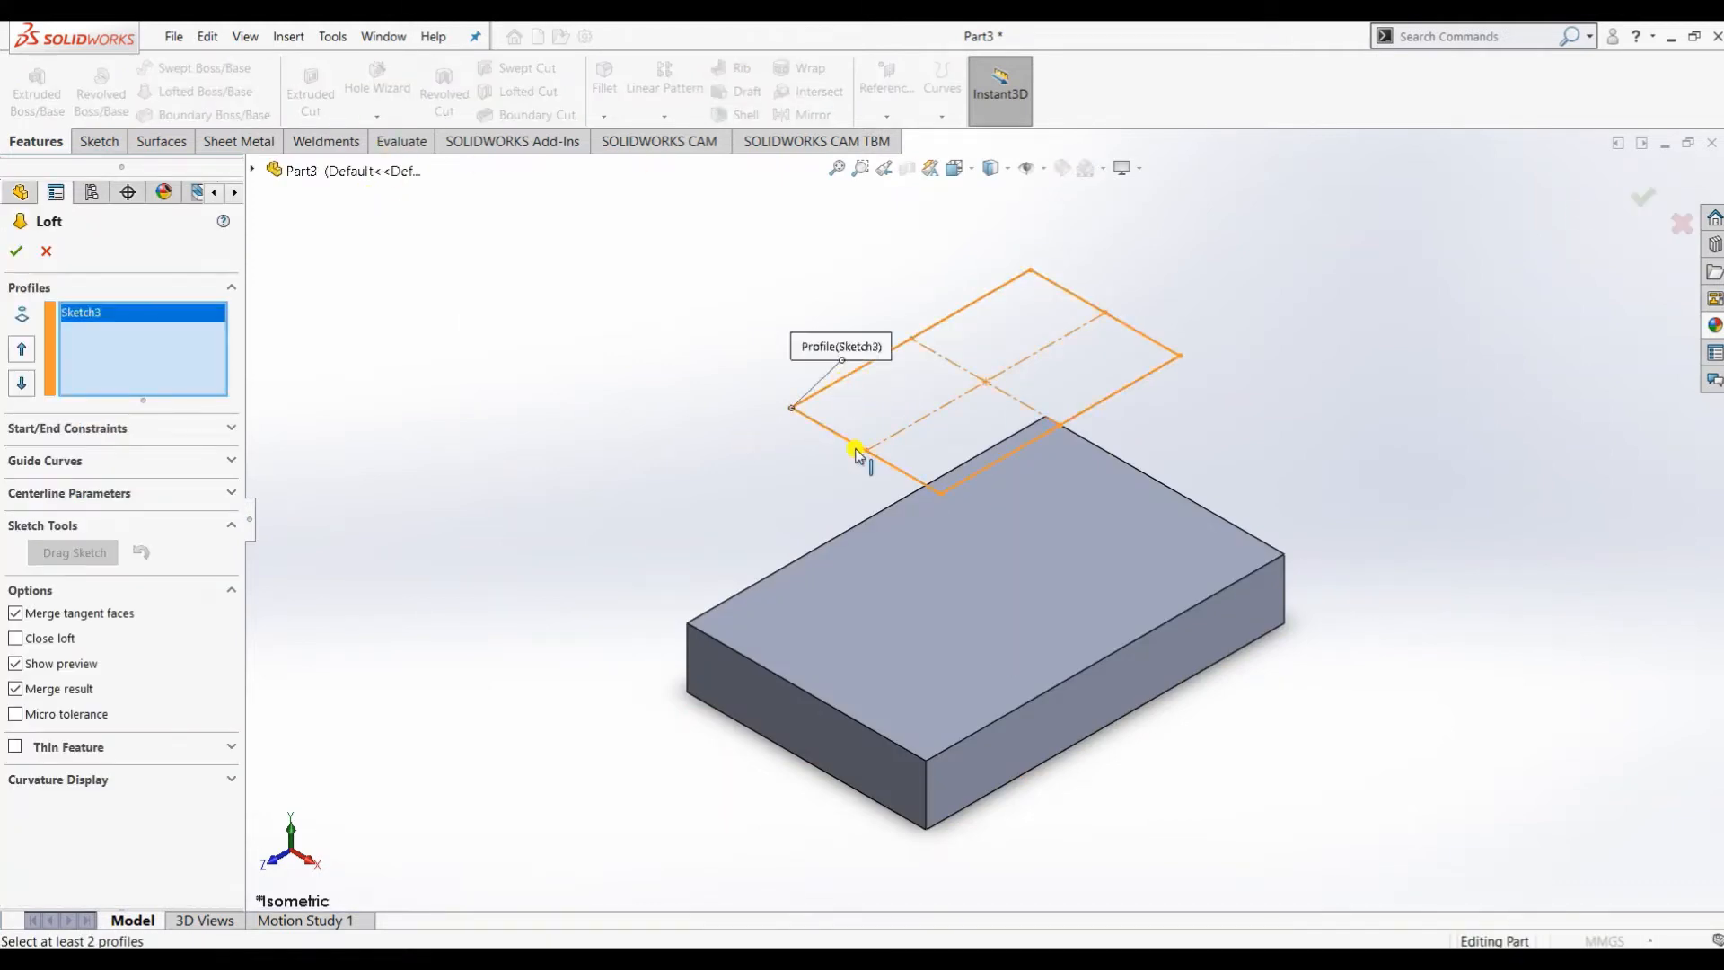
click(877, 628)
click(15, 251)
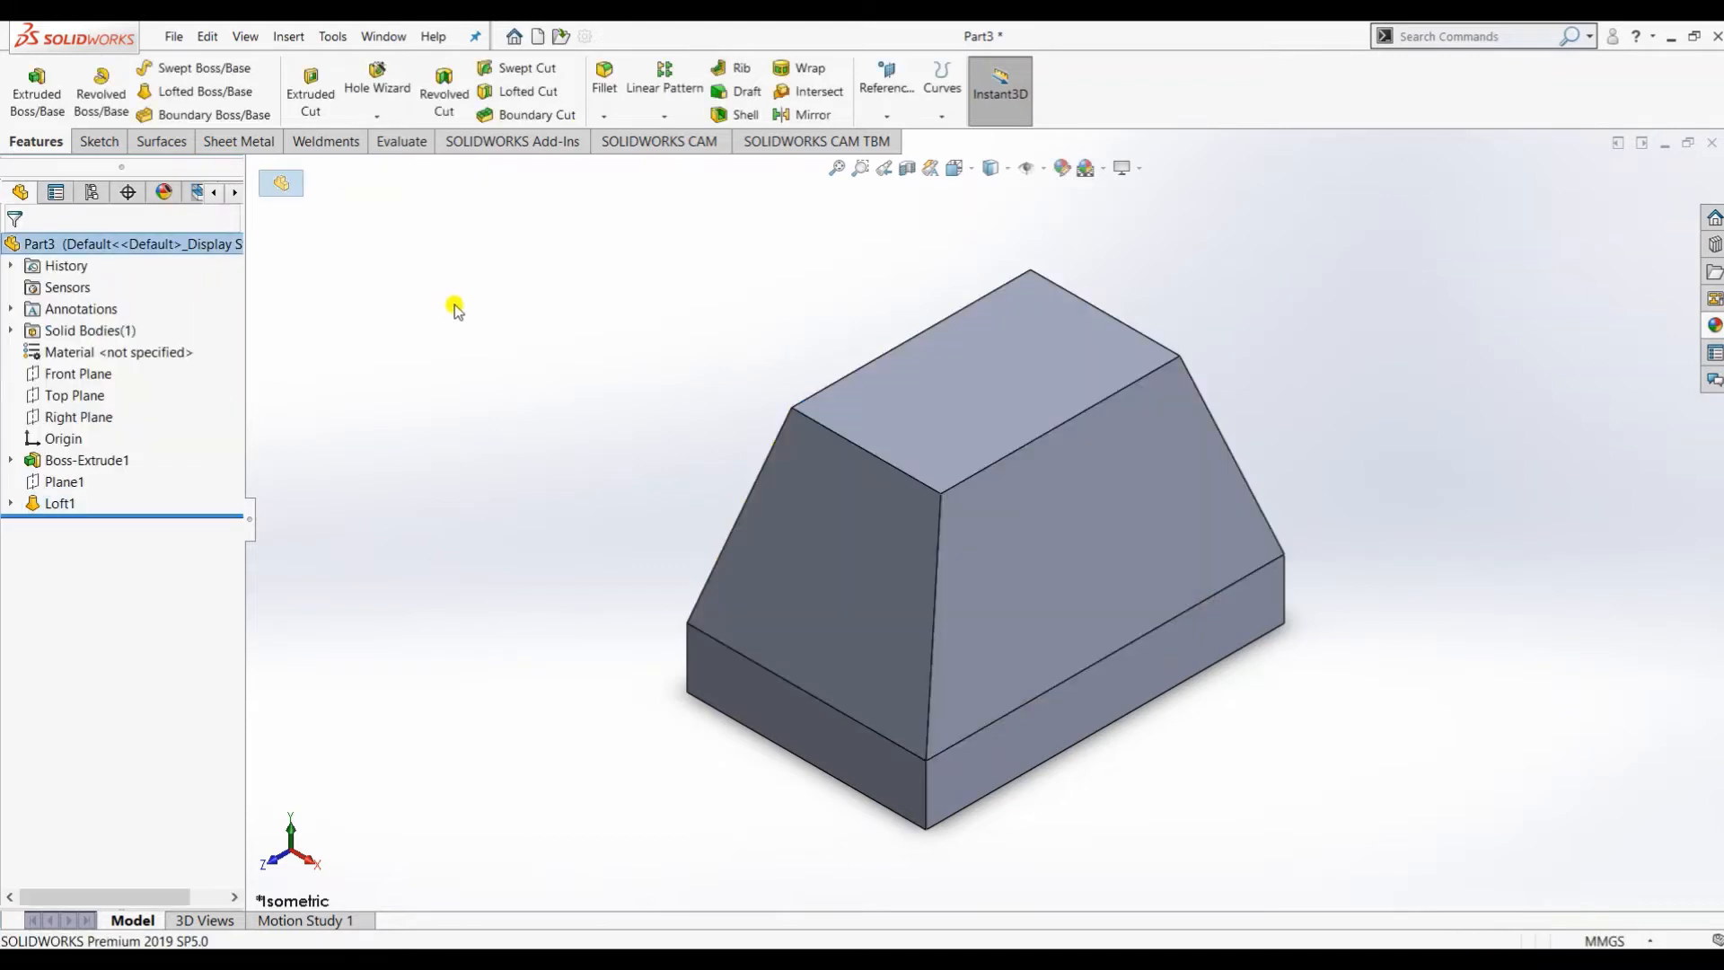
Step: Measure the upper and lower edges of the narrow tapered face and the distance between them
middle_drag(596, 419, 548, 413)
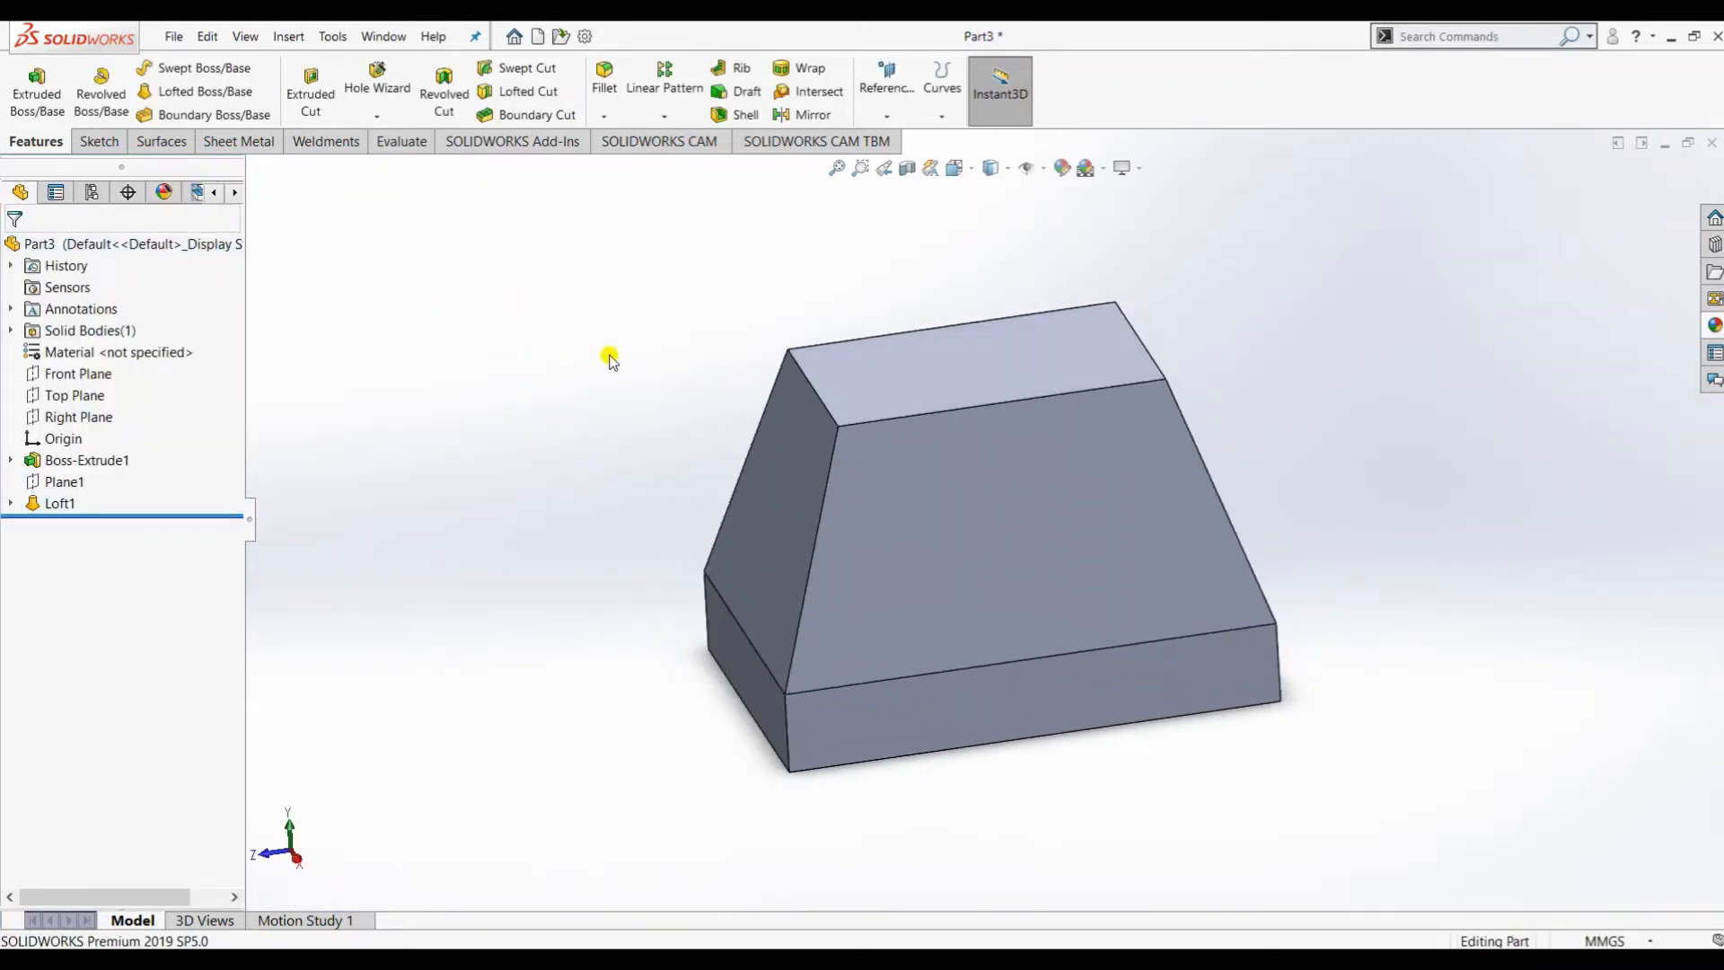
middle_drag(612, 361, 613, 351)
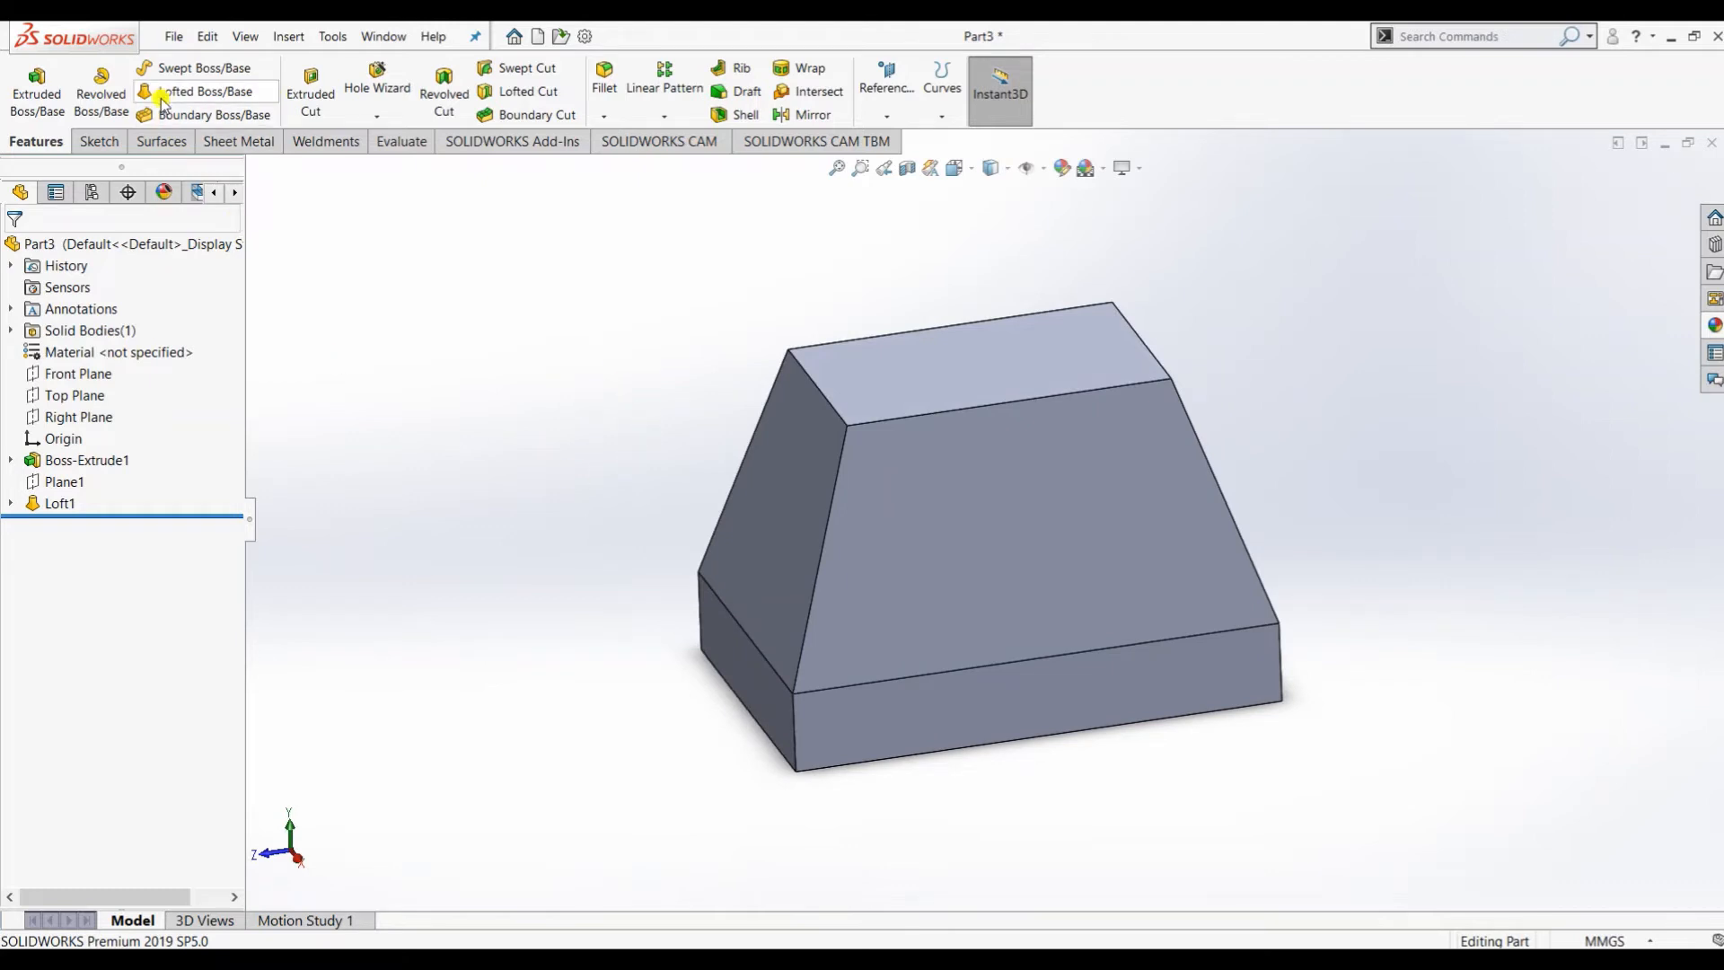
click(386, 144)
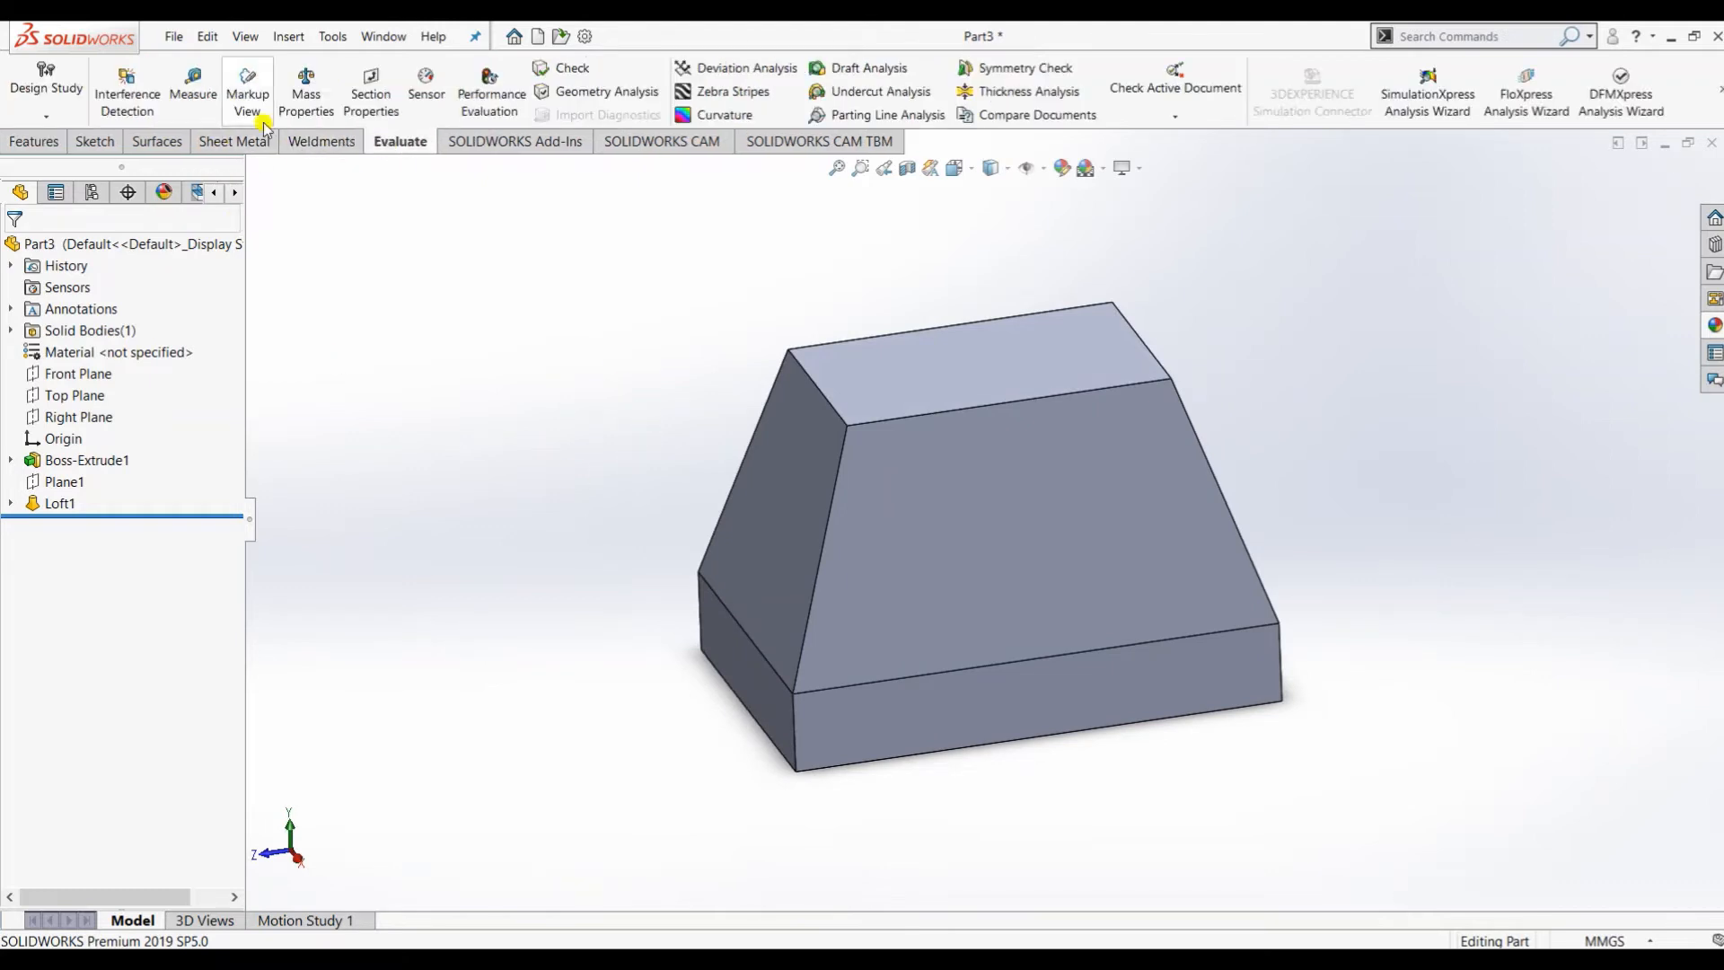
click(735, 626)
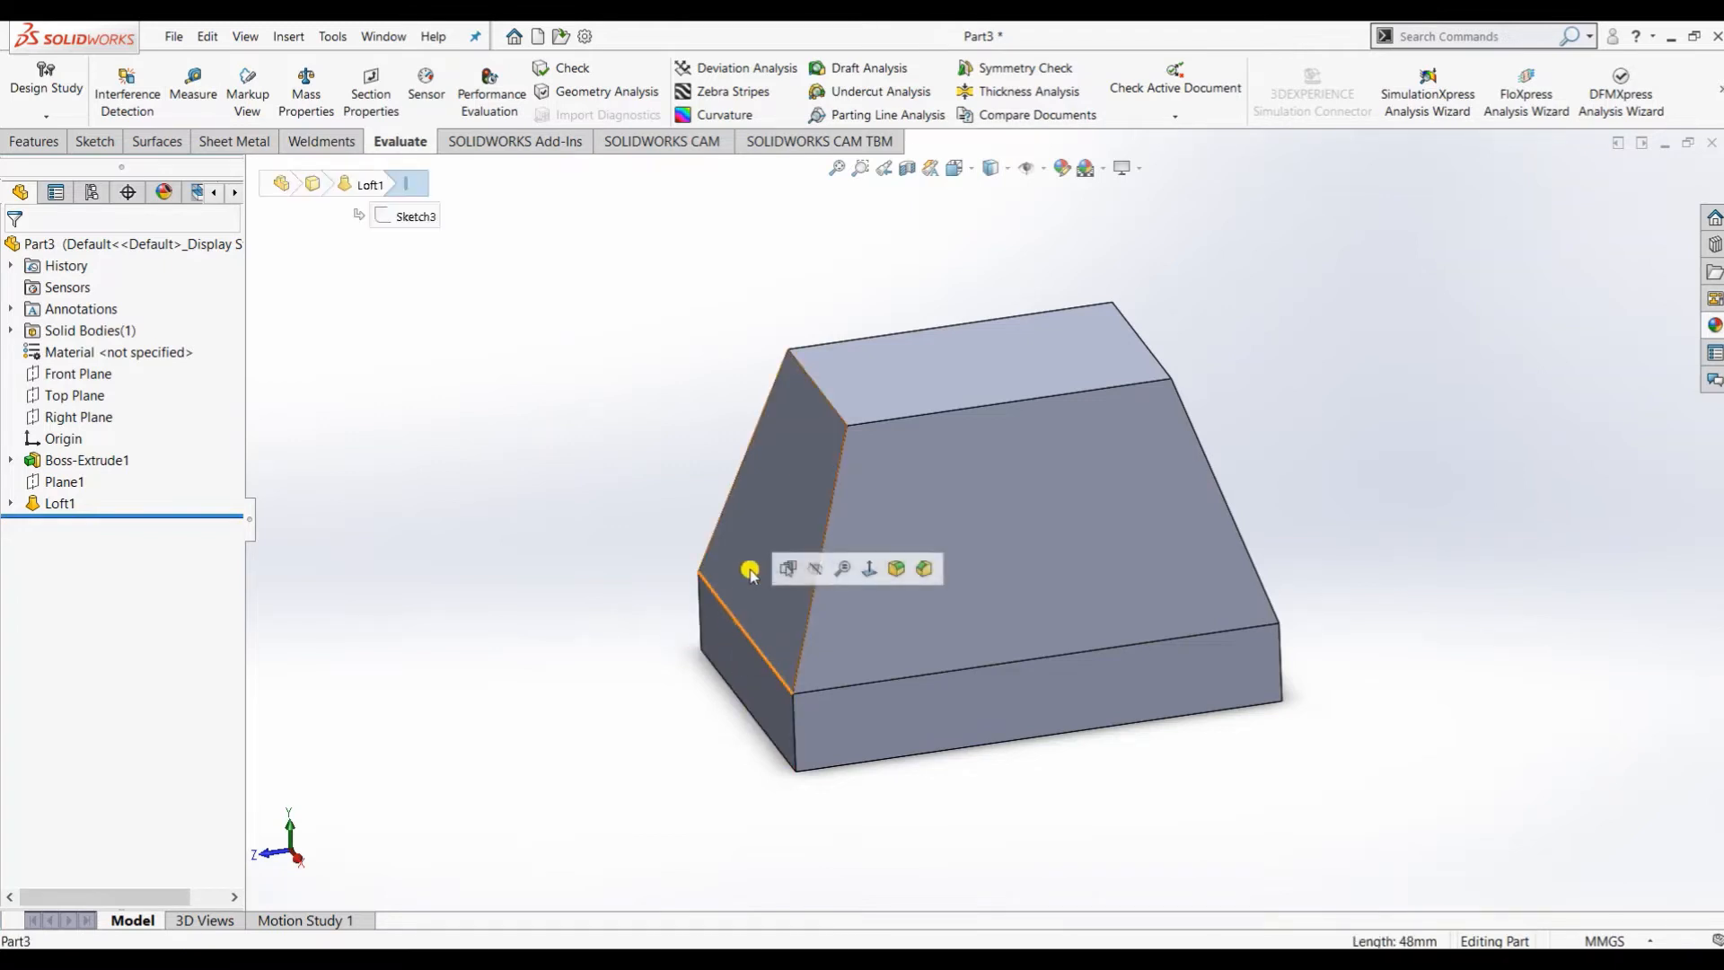
click(828, 404)
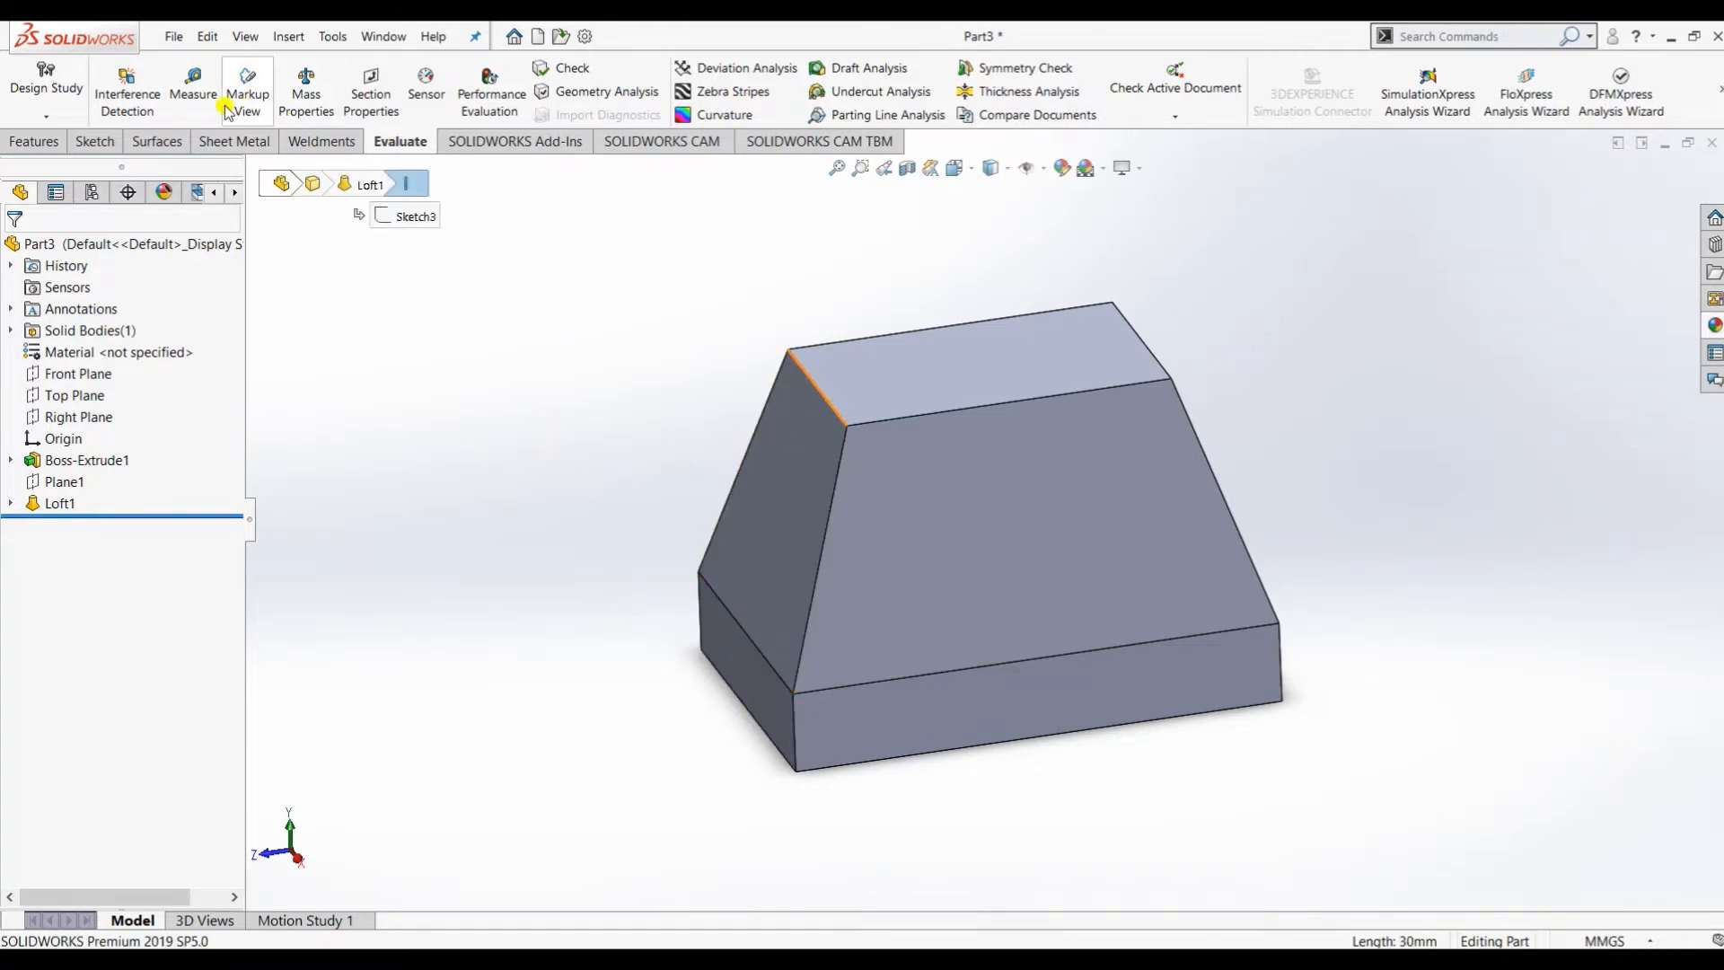
click(193, 85)
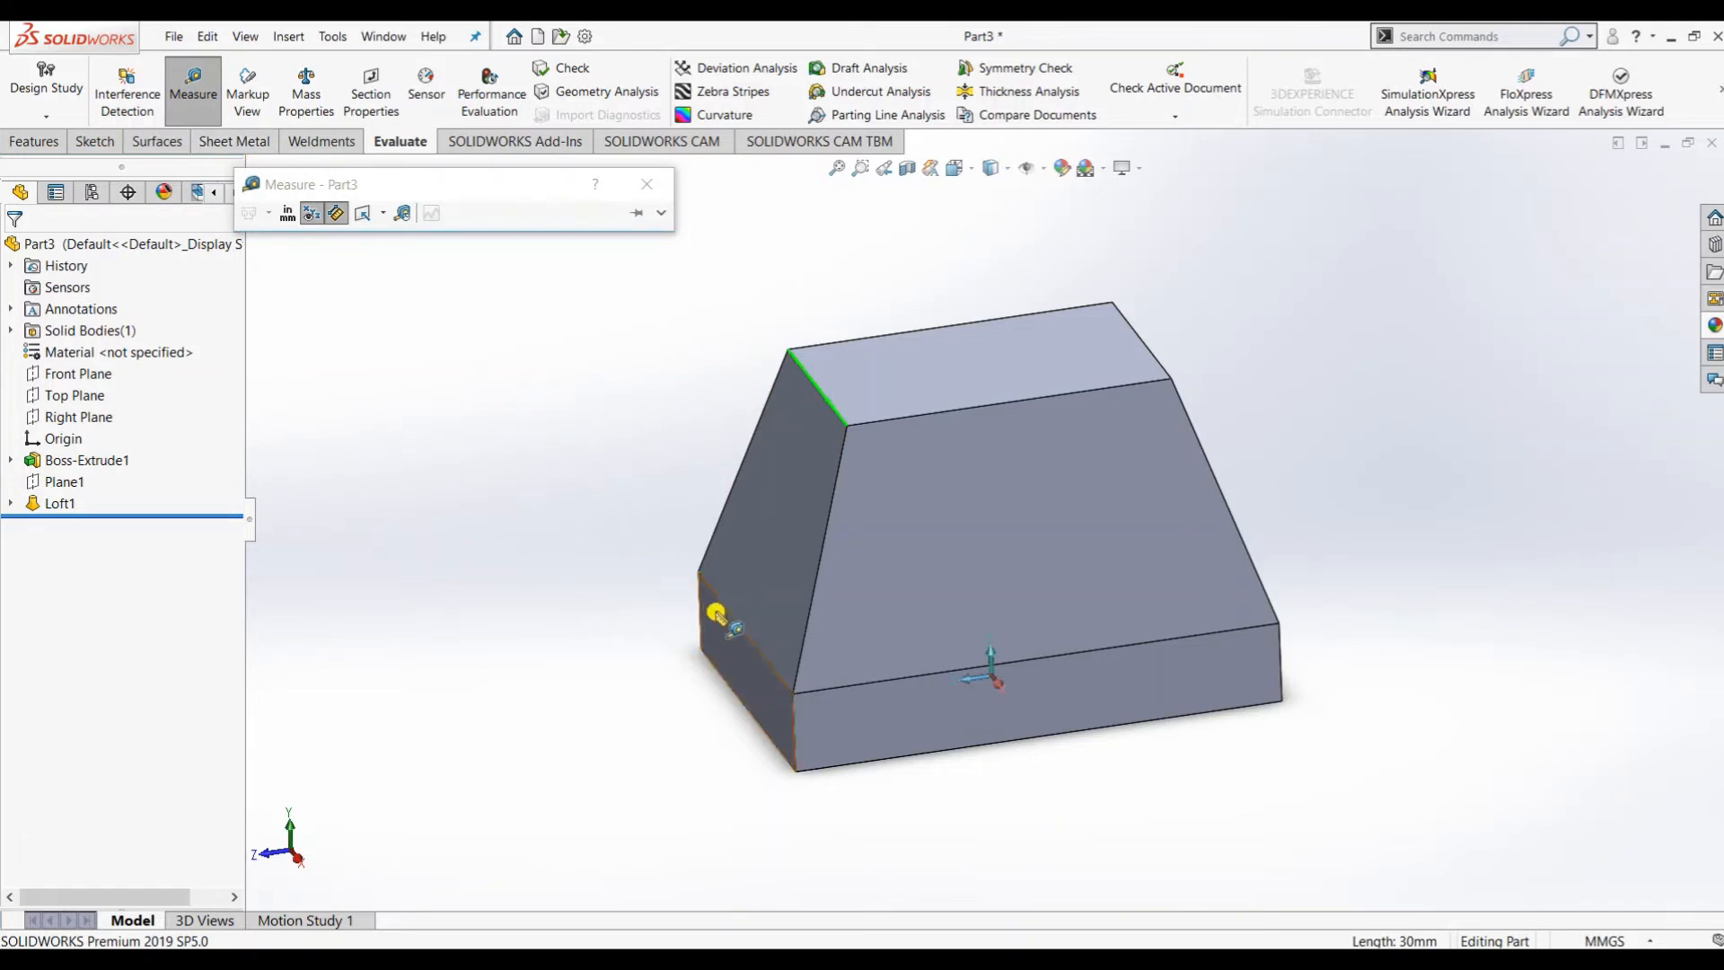
click(709, 592)
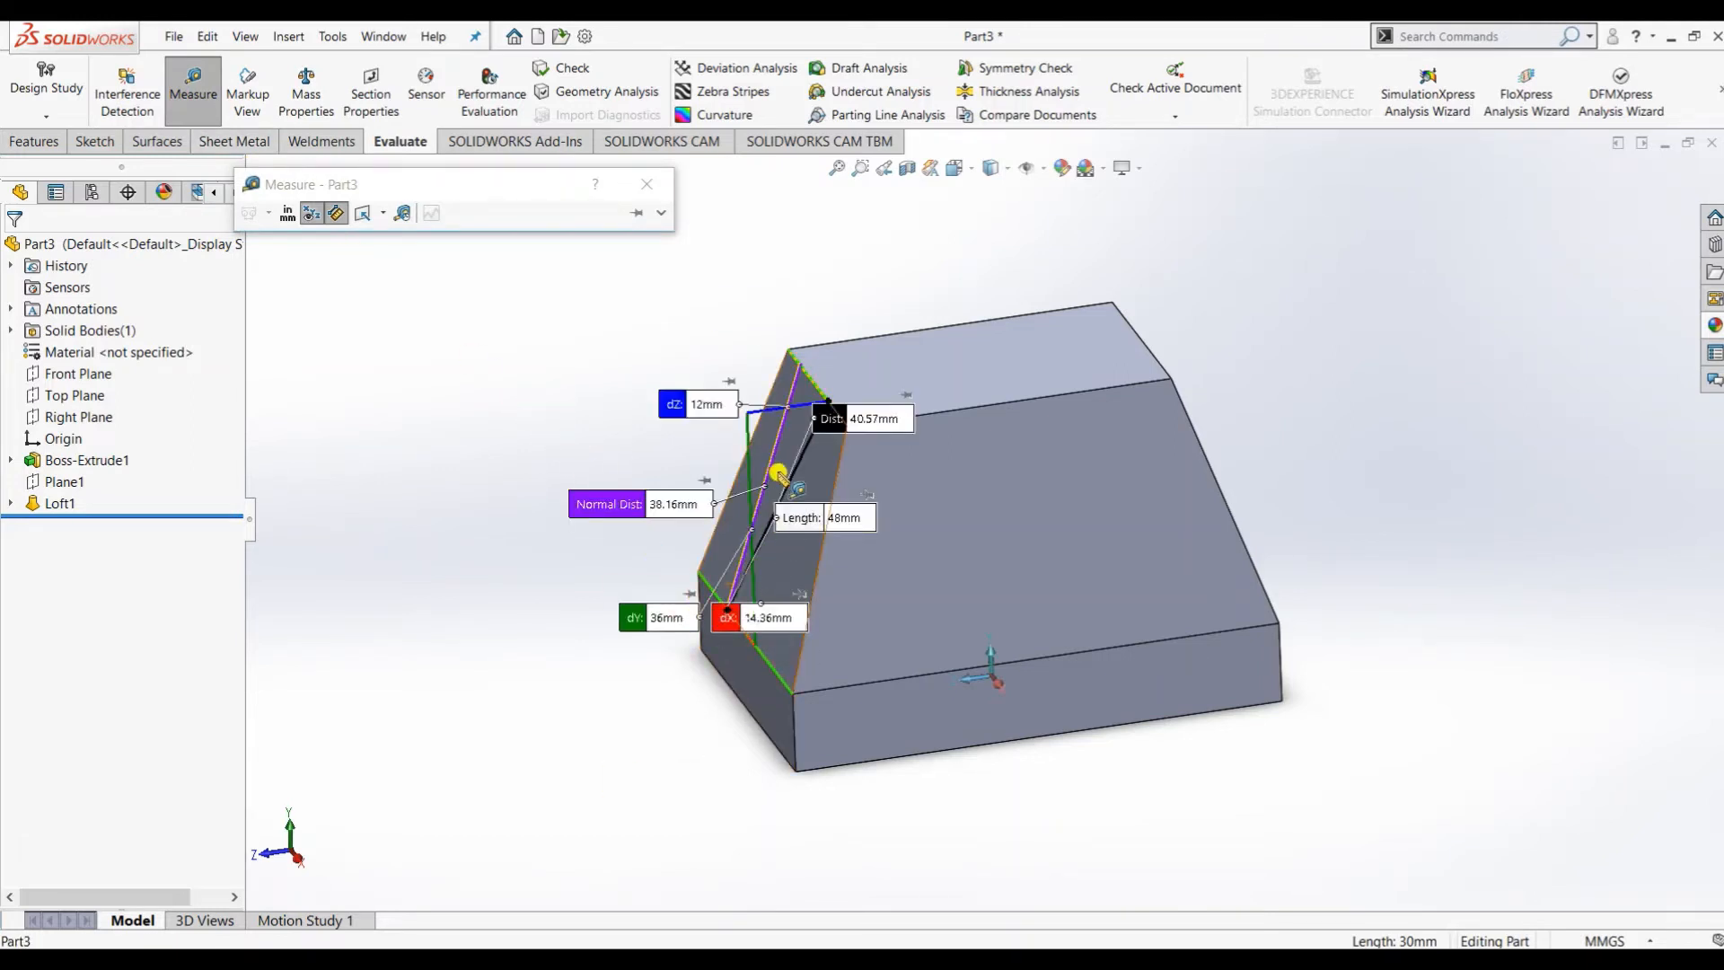
scroll(732, 415, down, 2)
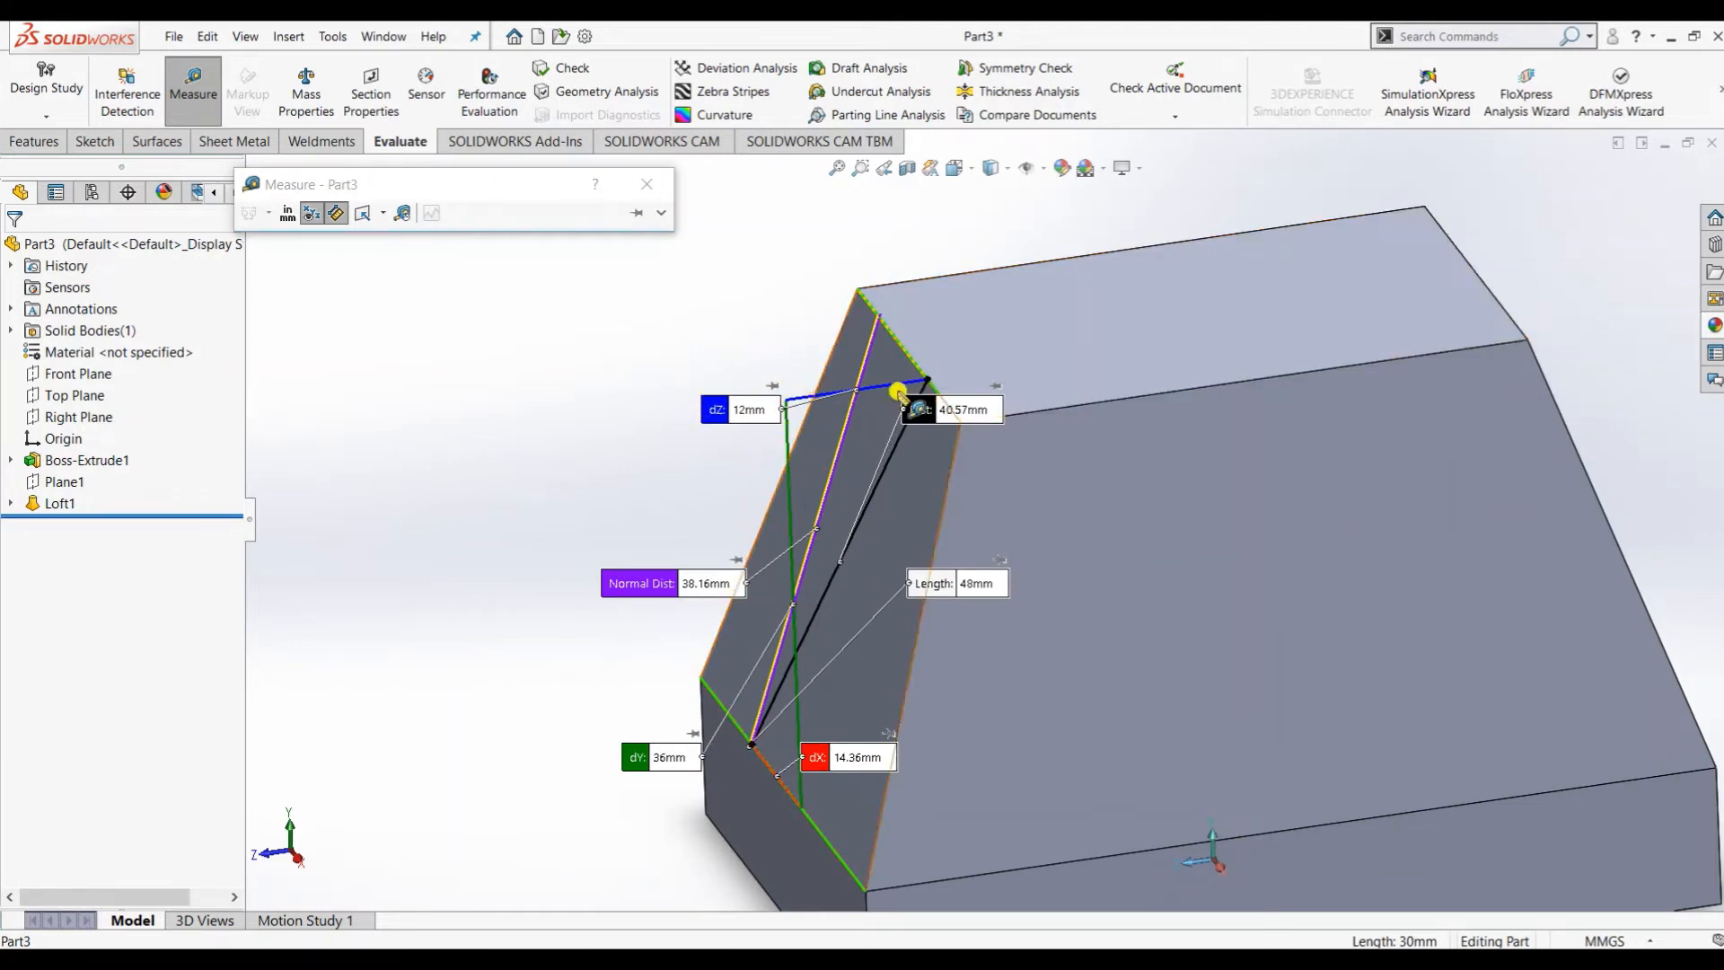
click(647, 183)
scroll(816, 321, up, 3)
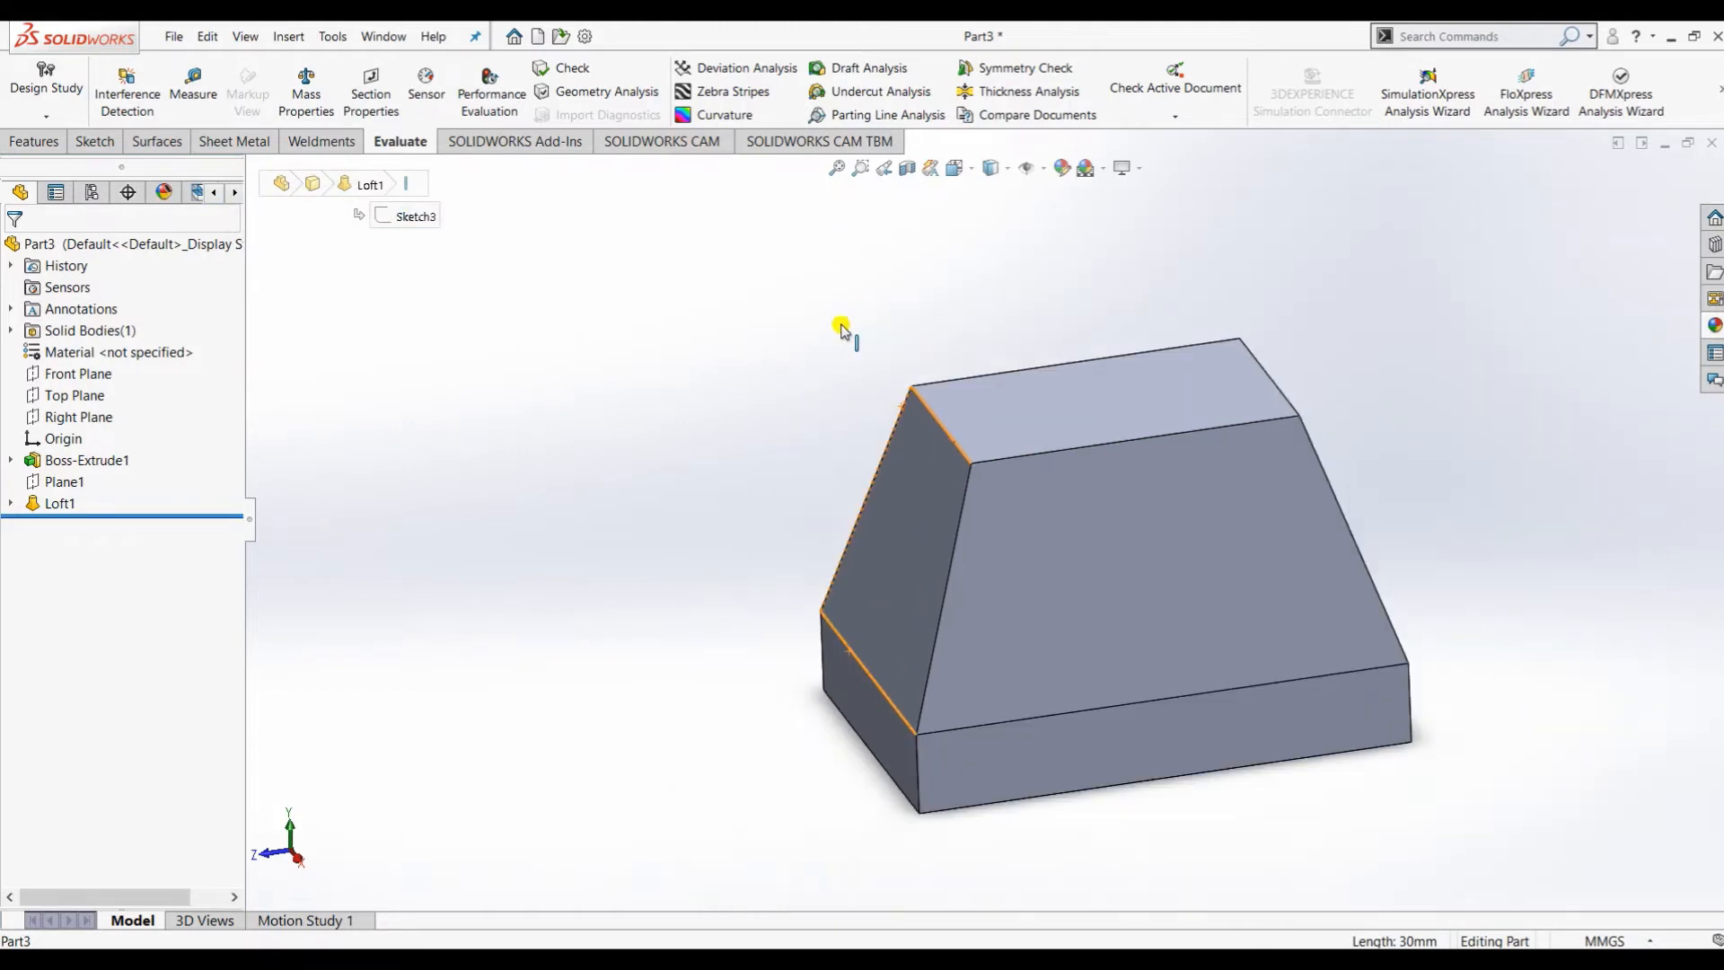
click(1338, 451)
scroll(1029, 535, up, 1)
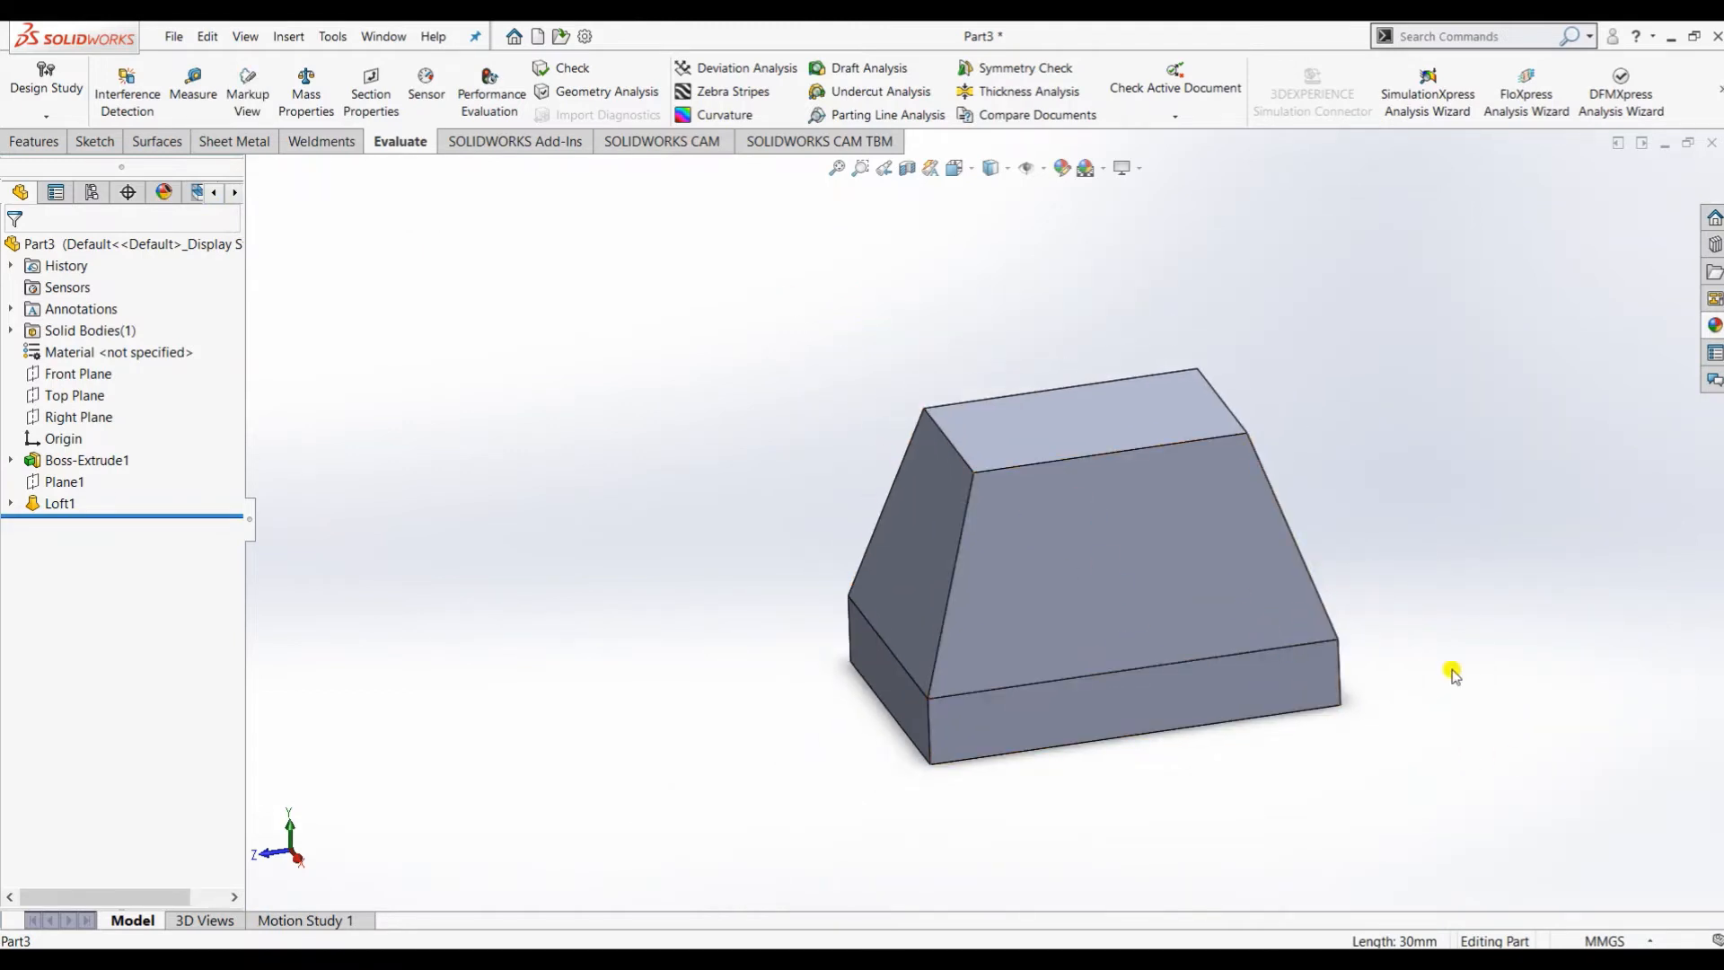
Step: On the base's long vertical side face, sketch a rectangle 12 mm wide and 9 mm deep, centered on the loft's top edge
right_click(1123, 716)
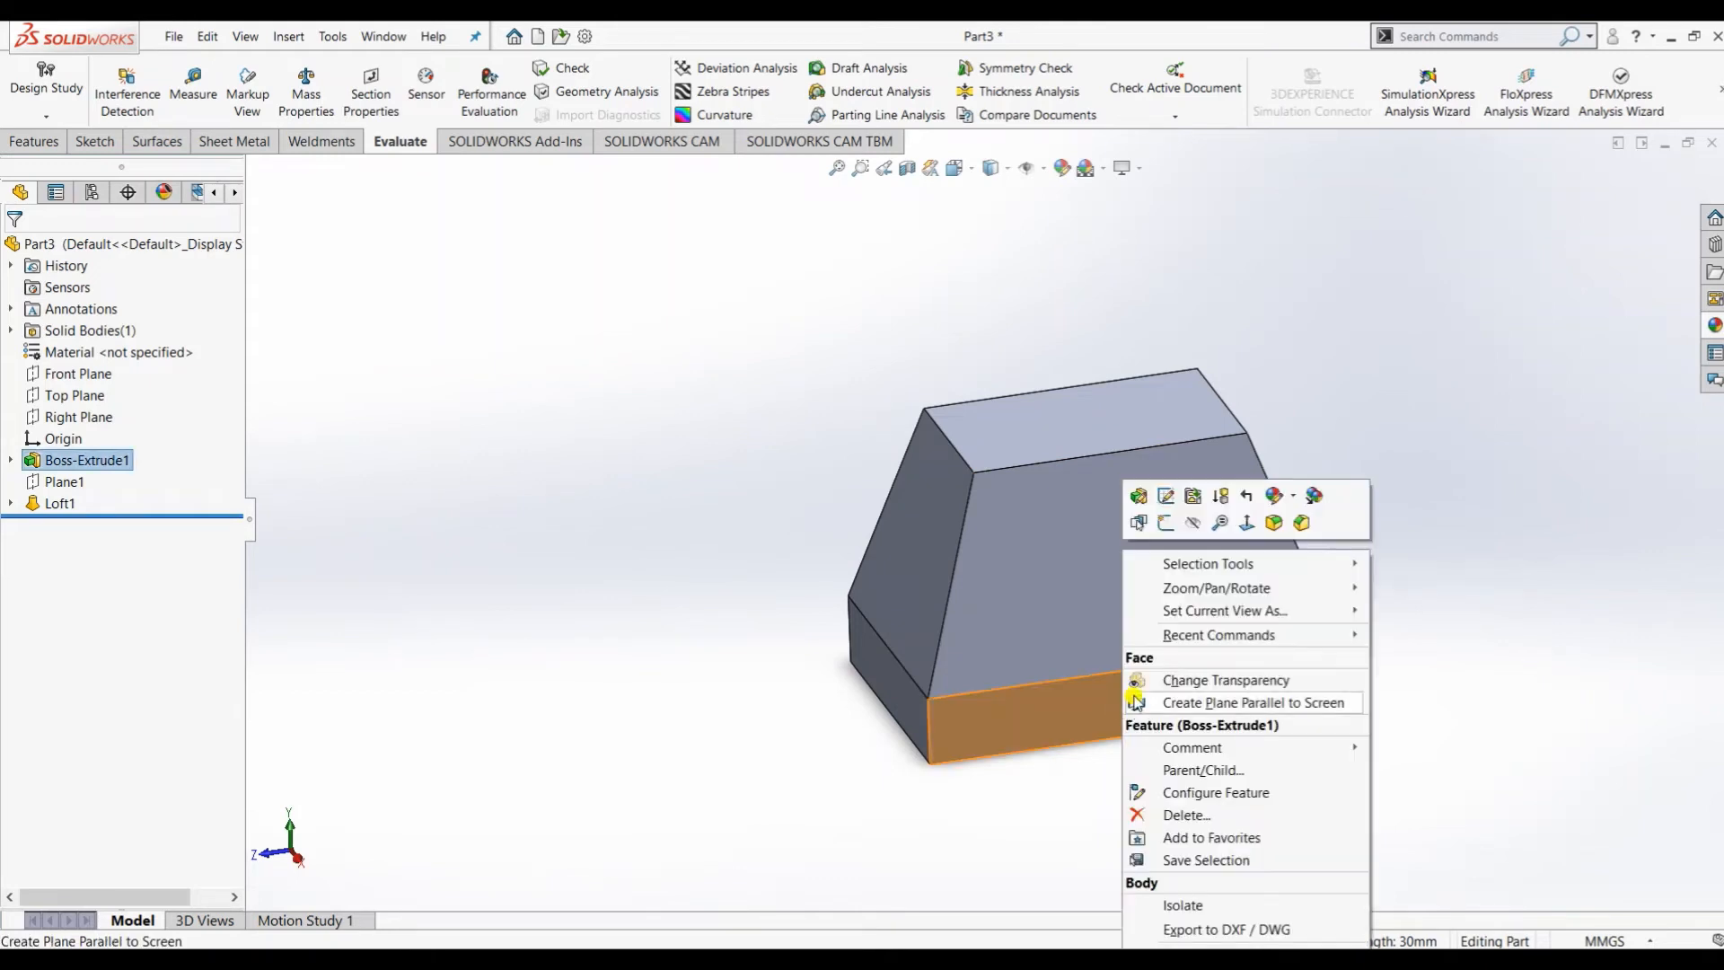
click(1166, 523)
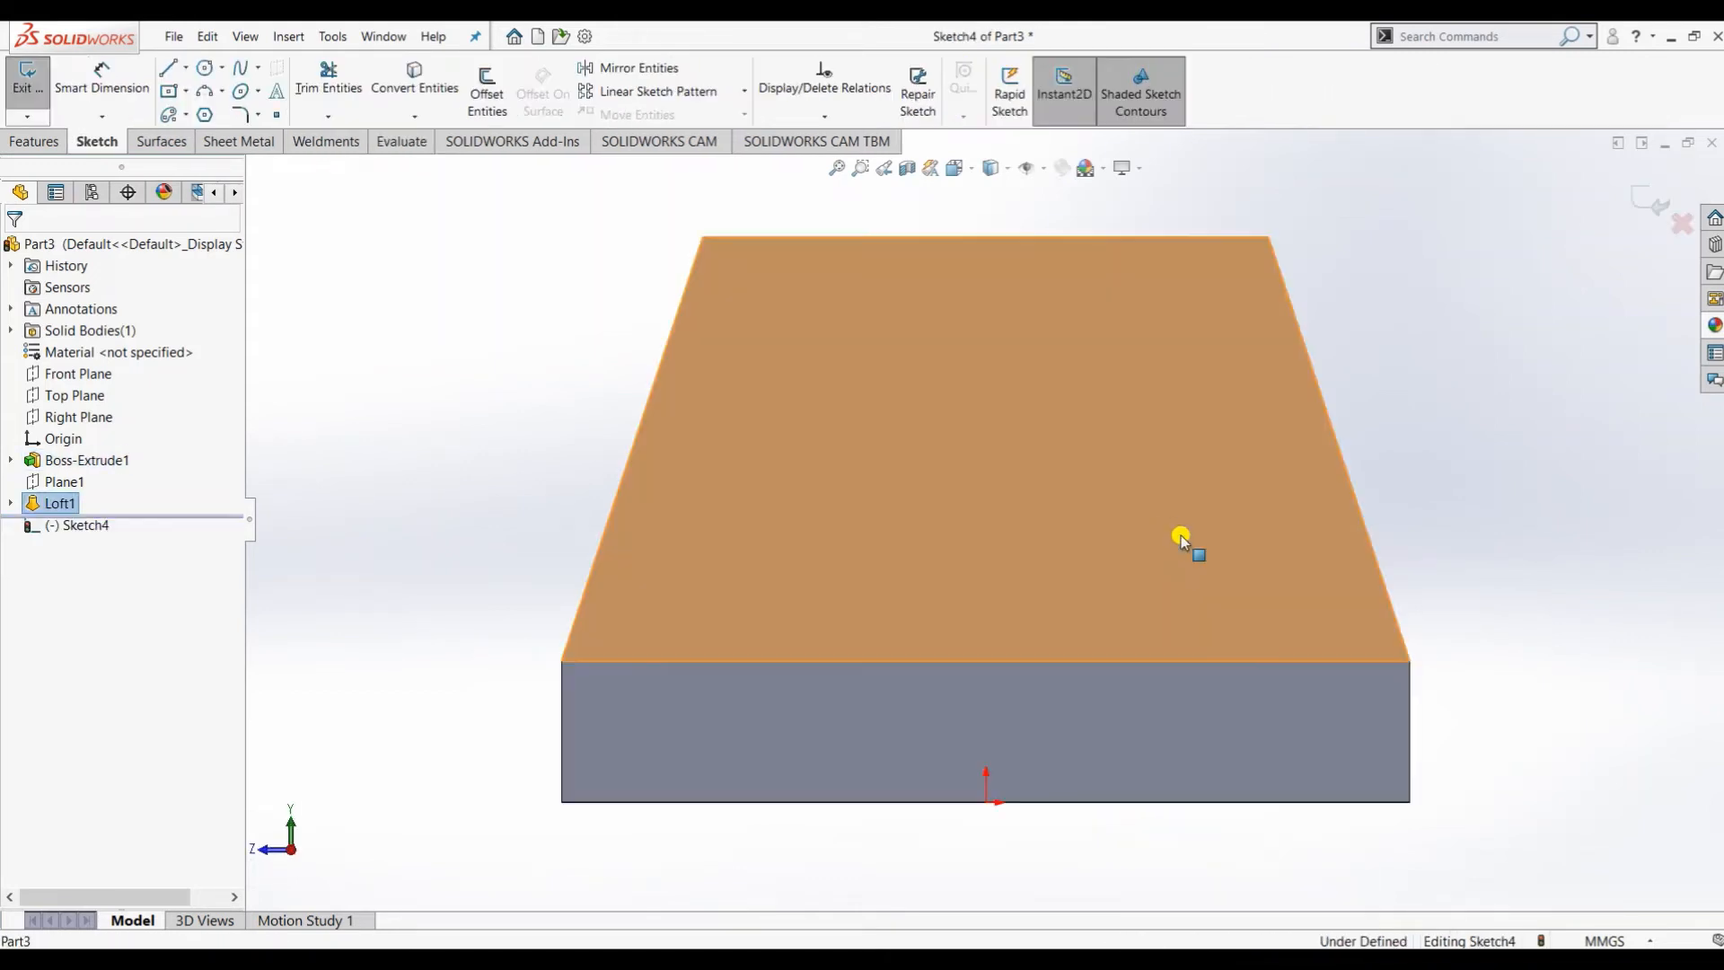
click(168, 70)
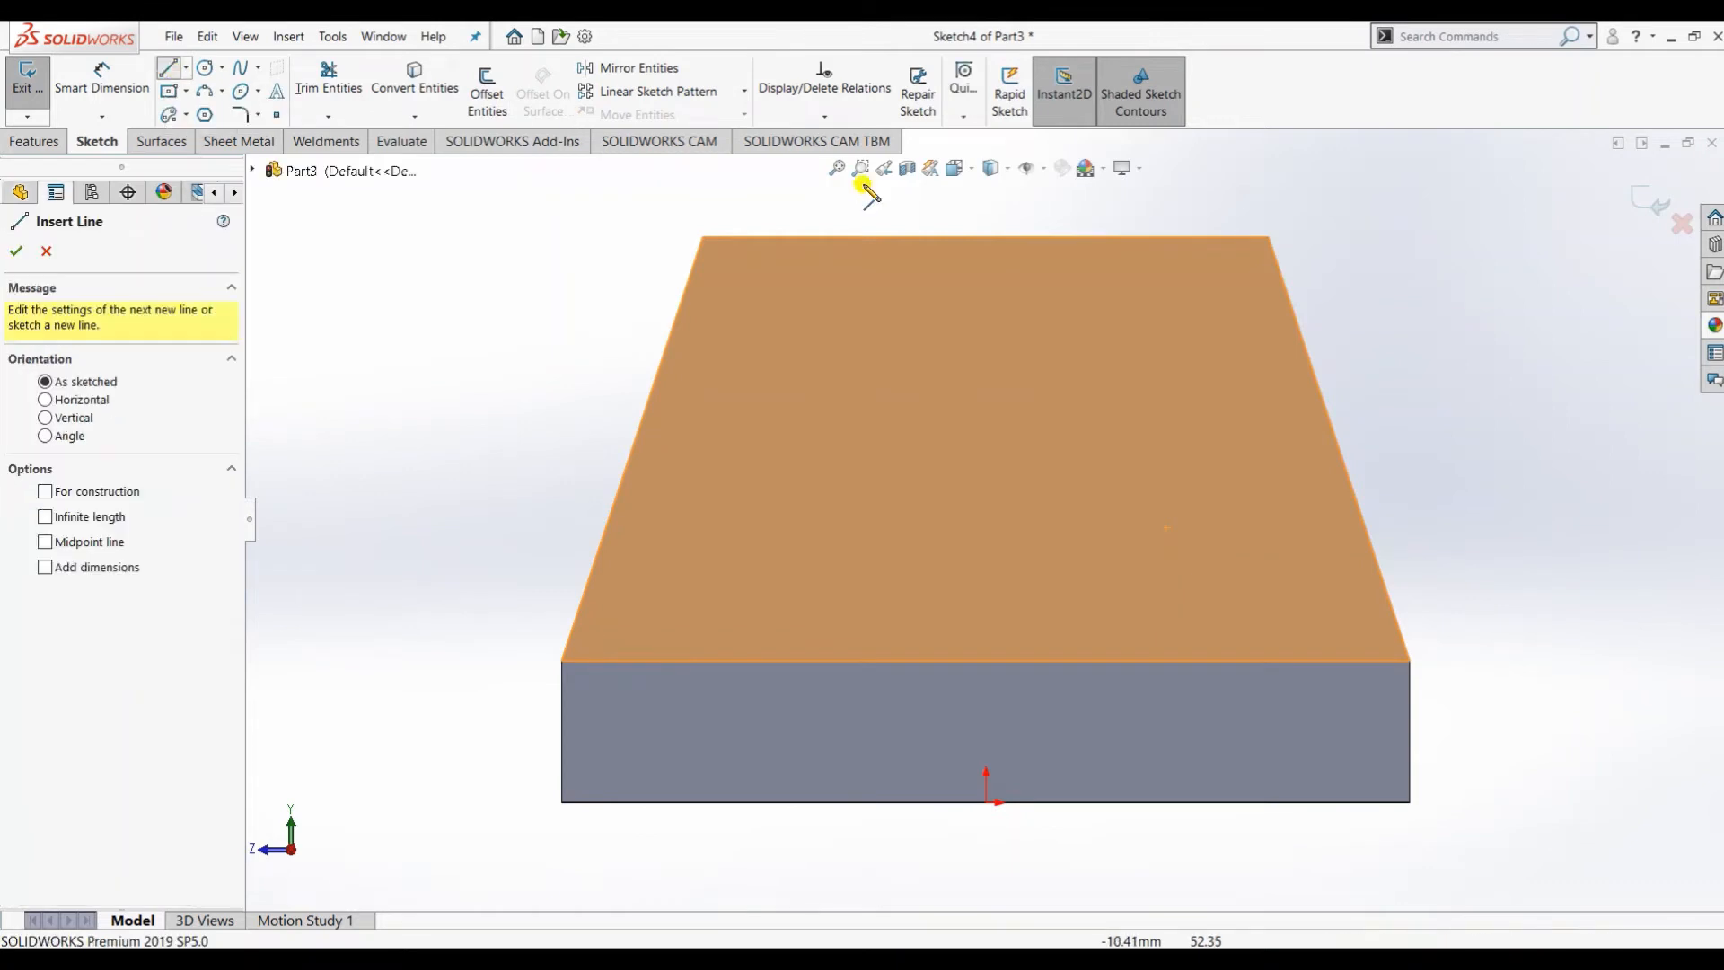
click(984, 237)
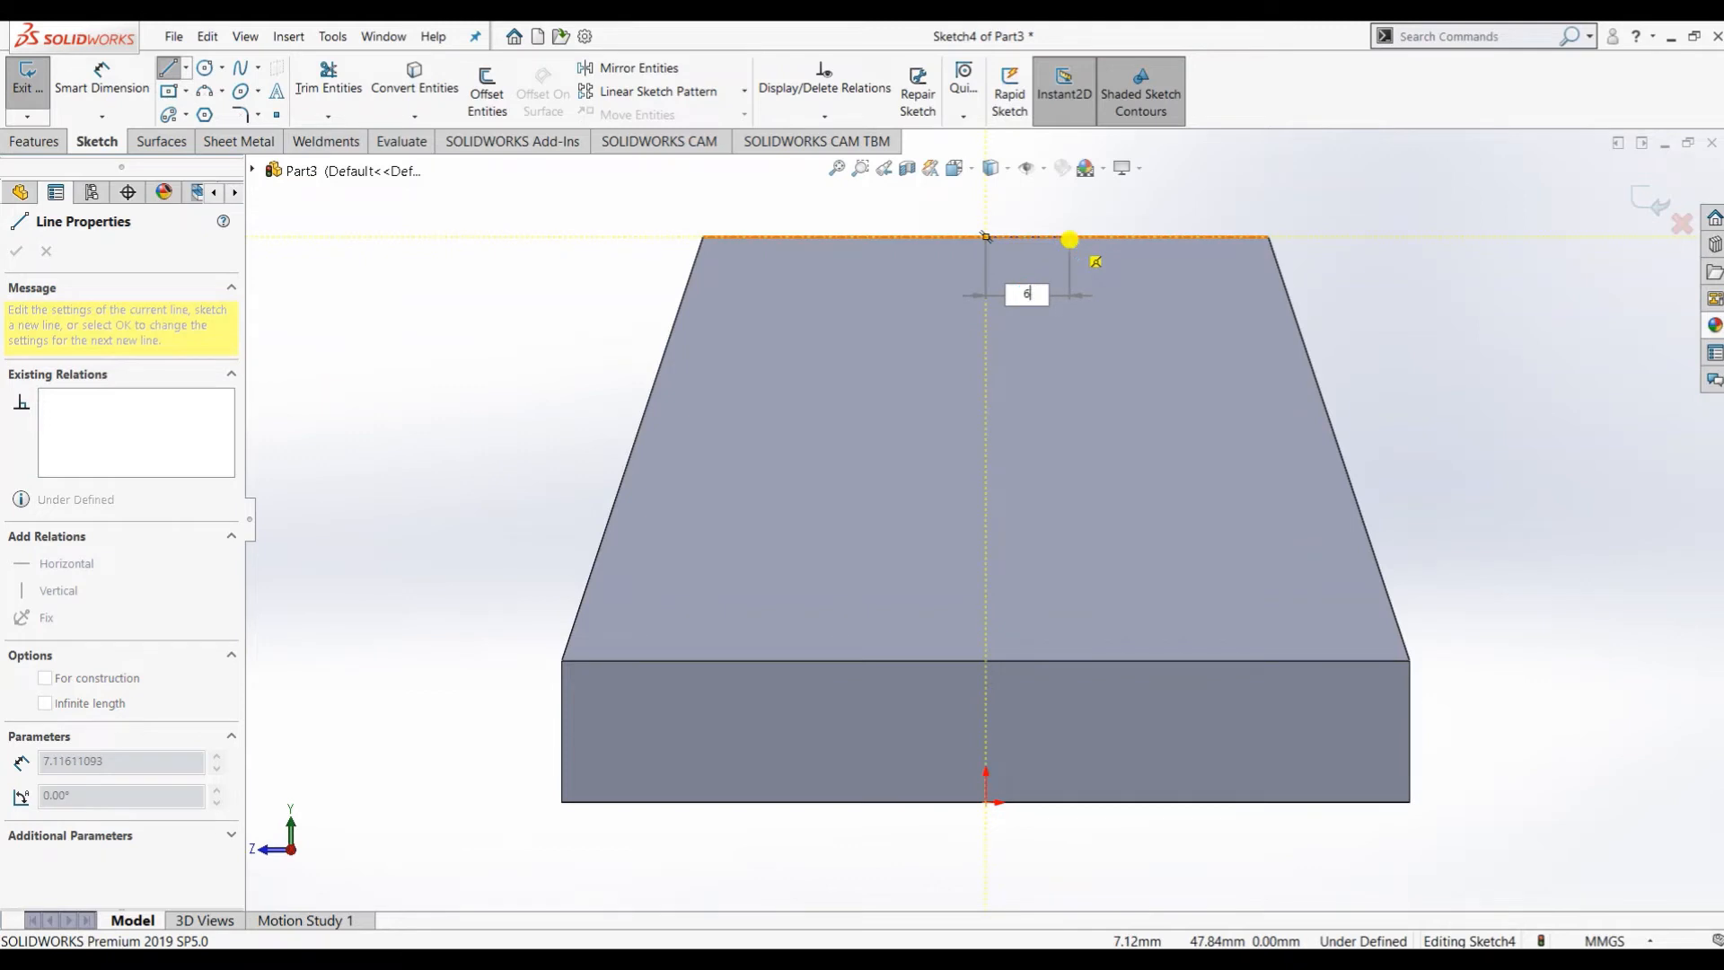
click(1056, 236)
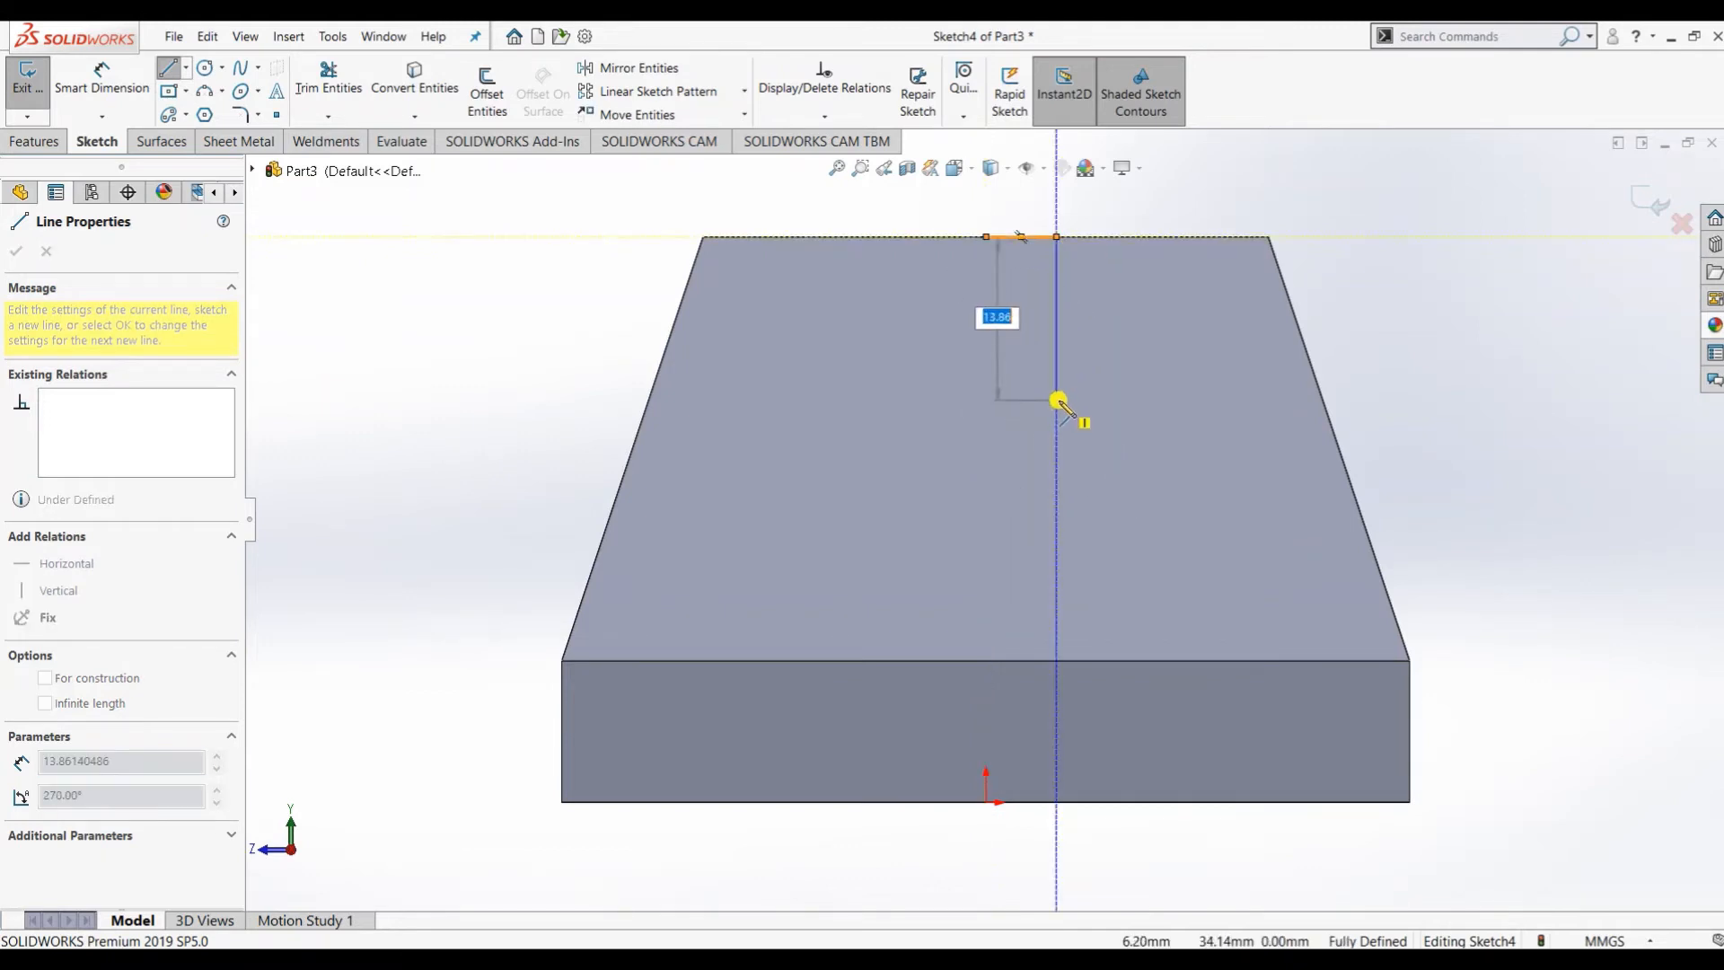
click(1056, 342)
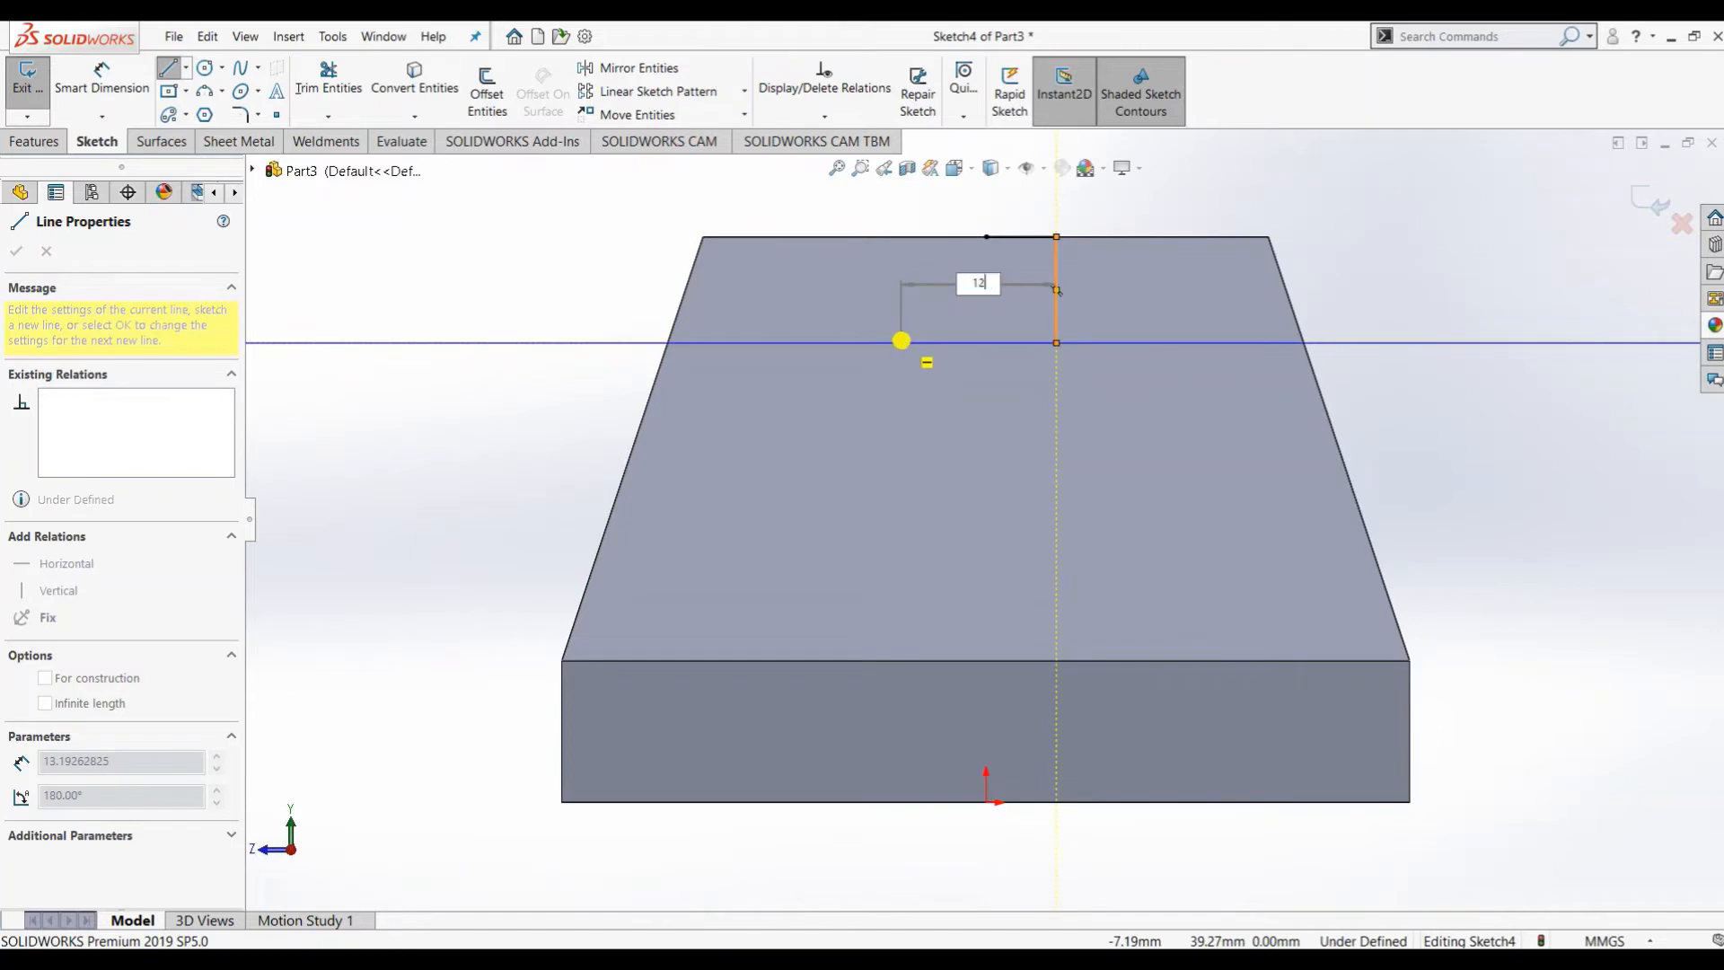
text(12)
key(Return)
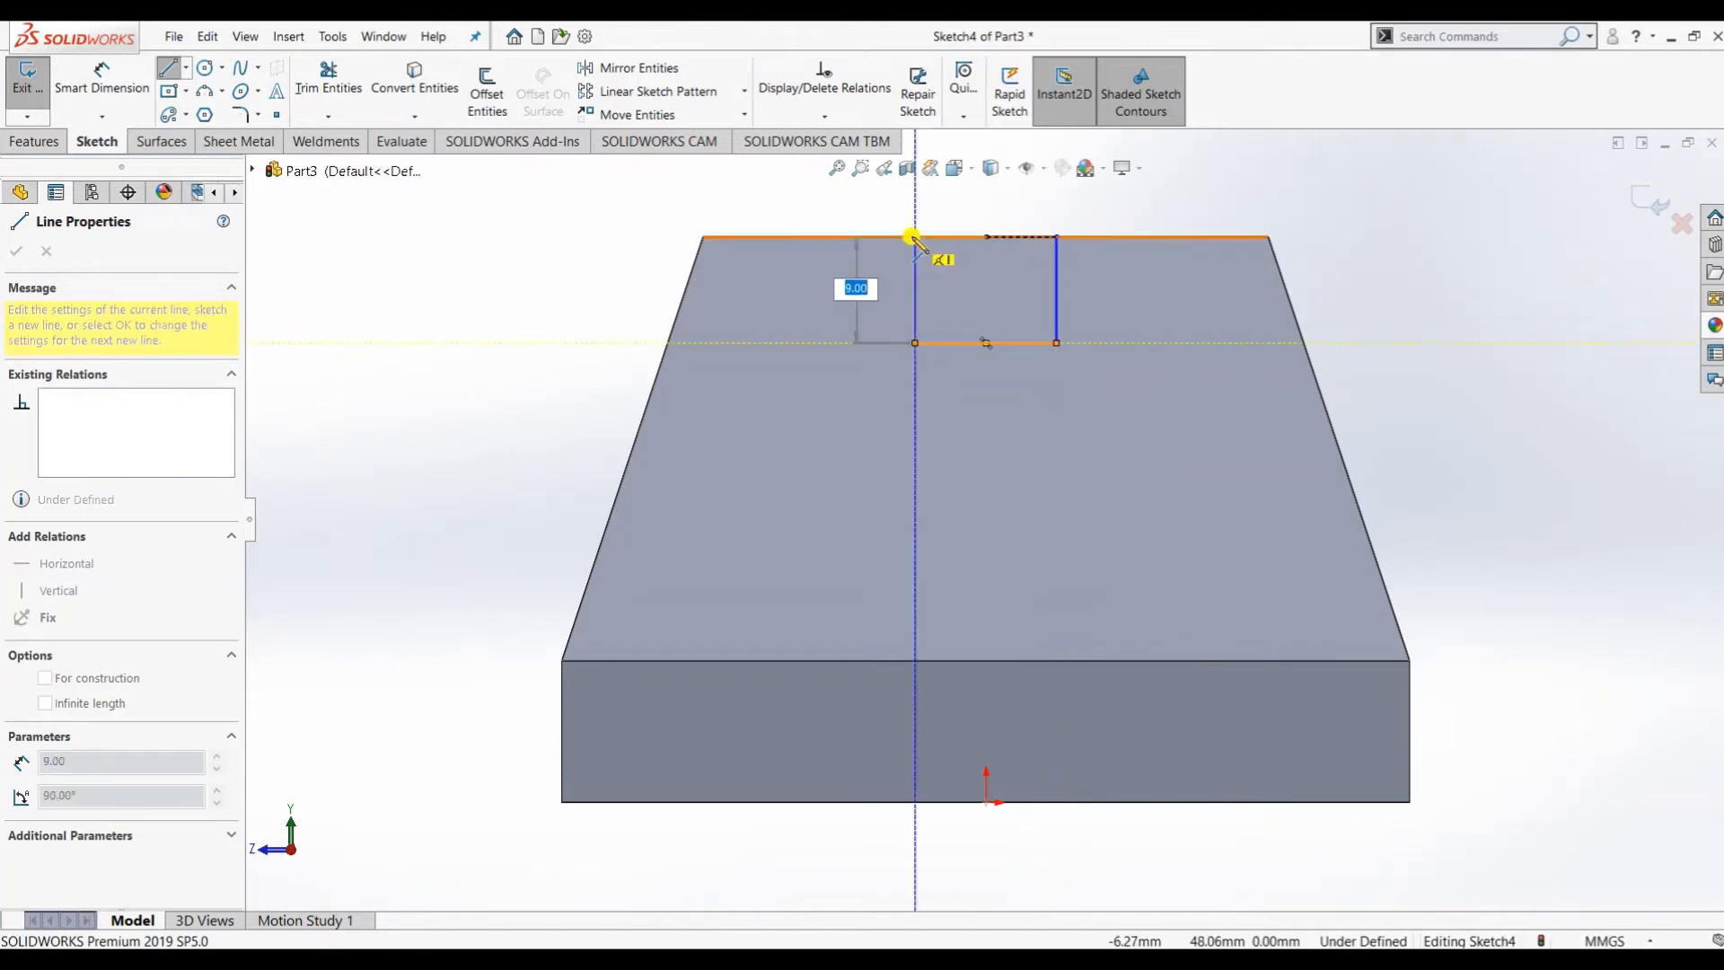
click(913, 237)
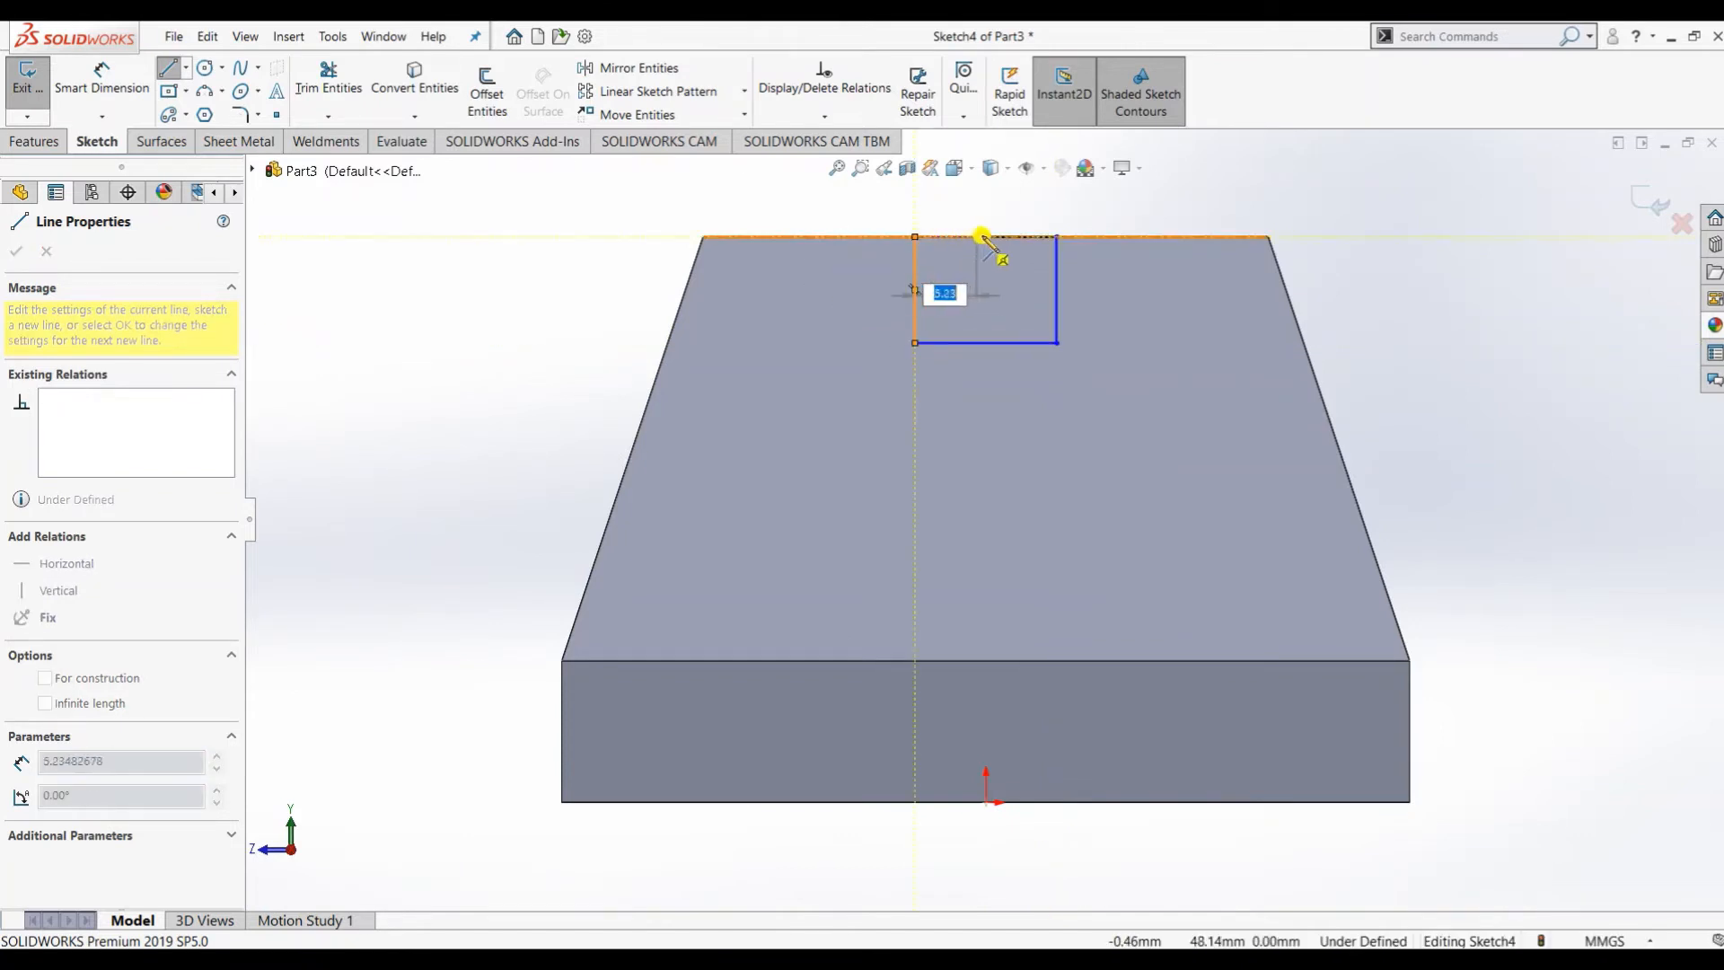
key(Return)
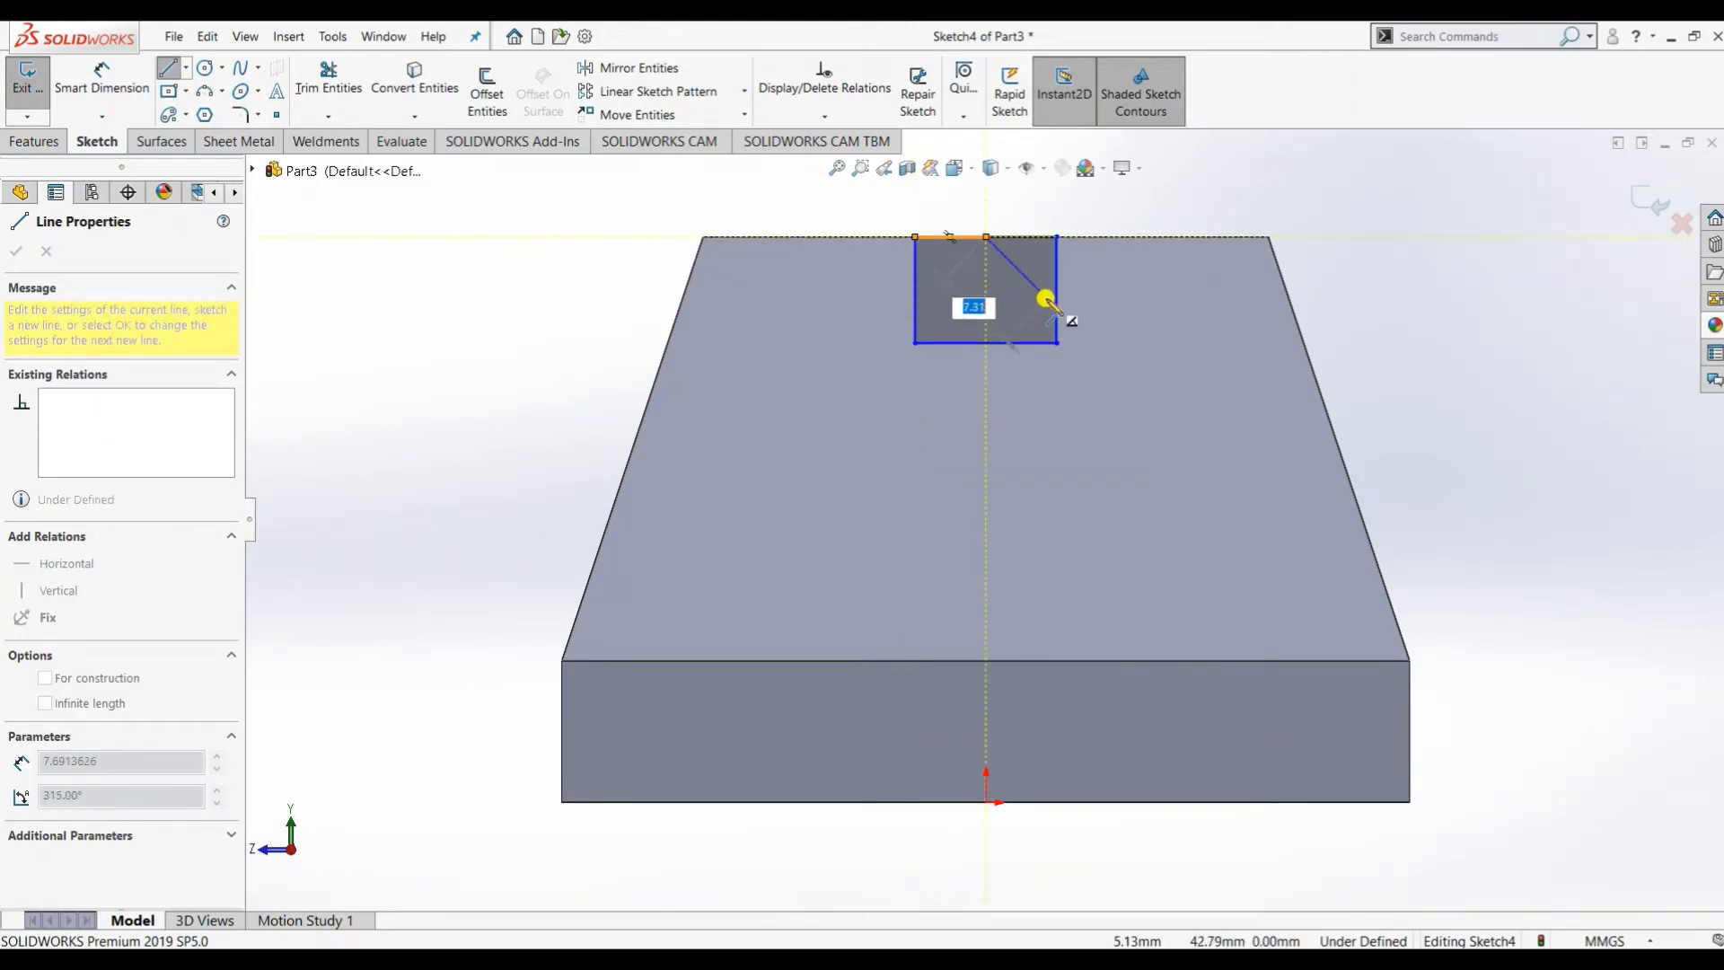
key(Escape)
Step: Extrude-cut the rectangle with the Through All - Both end condition to make a slot across the top of the block
middle_drag(1428, 353, 1311, 521)
click(34, 141)
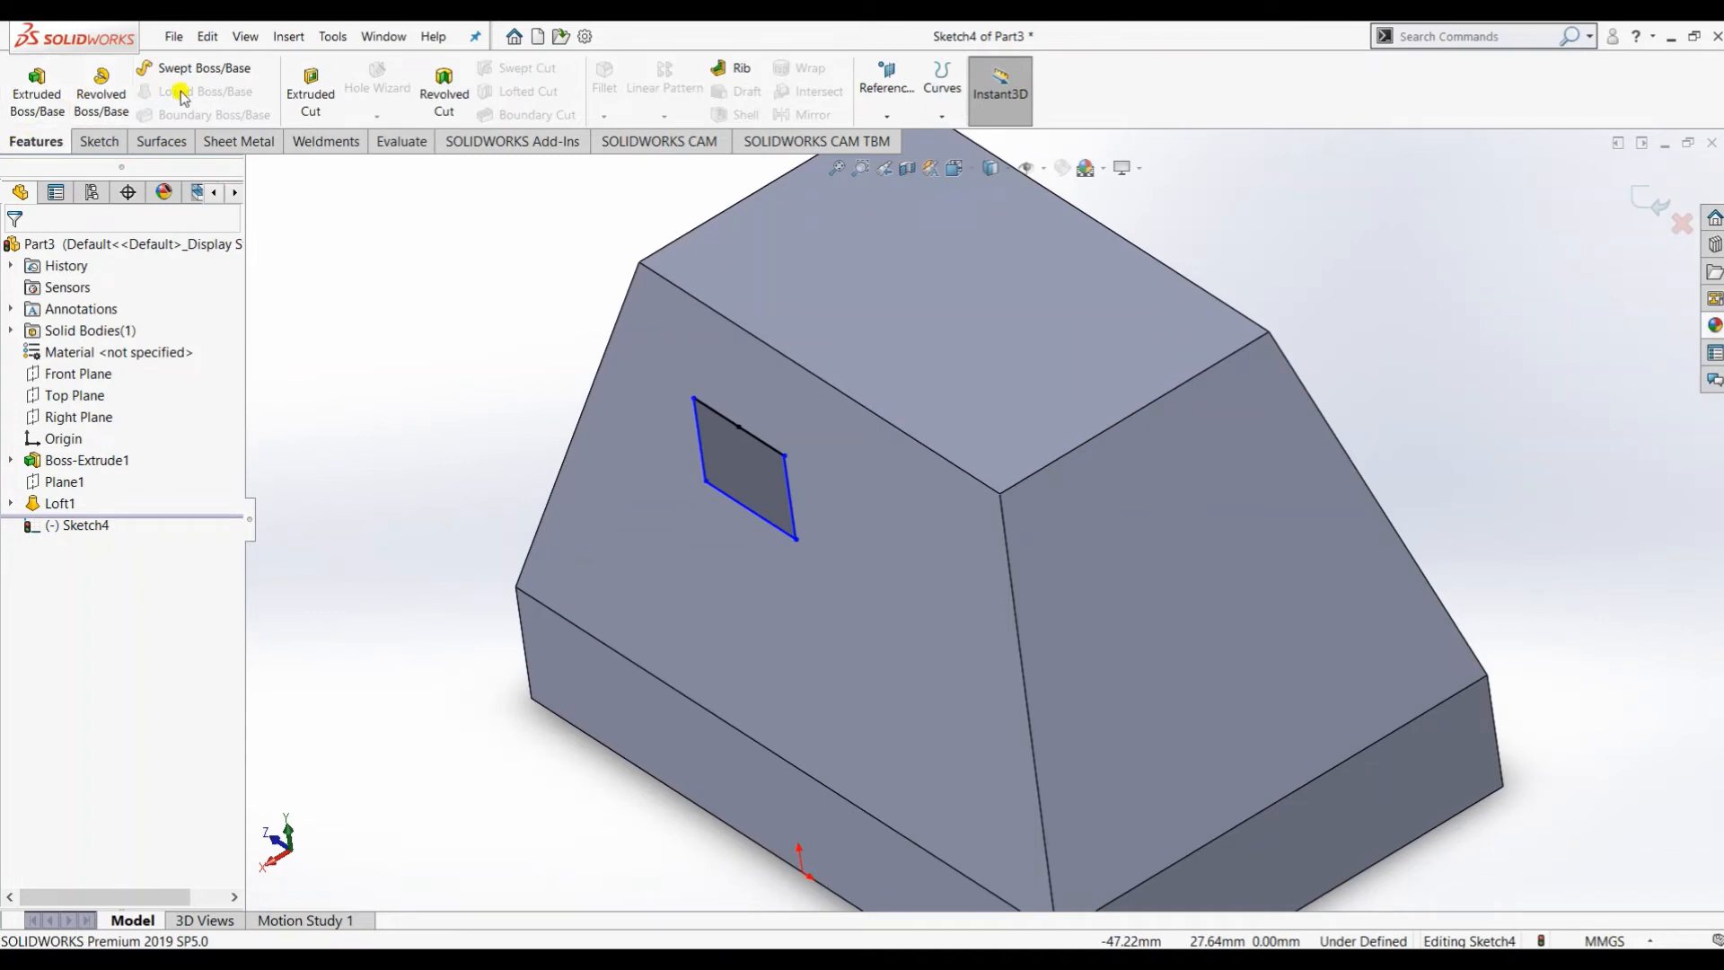
click(296, 97)
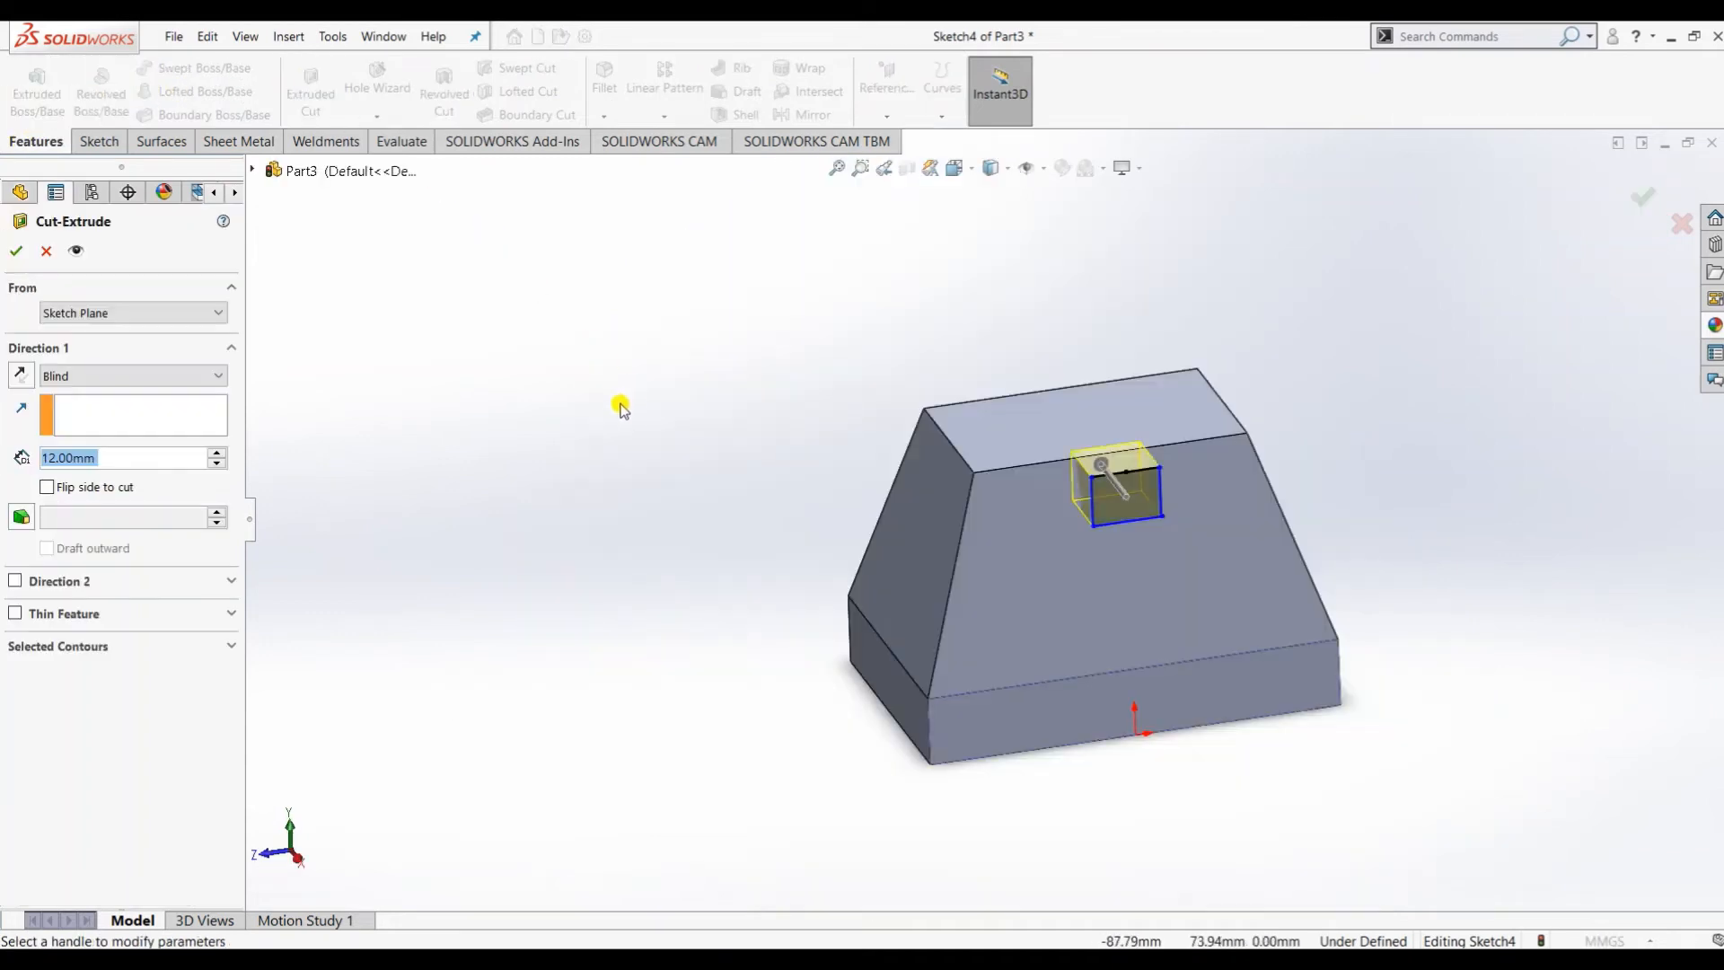
click(192, 376)
click(123, 432)
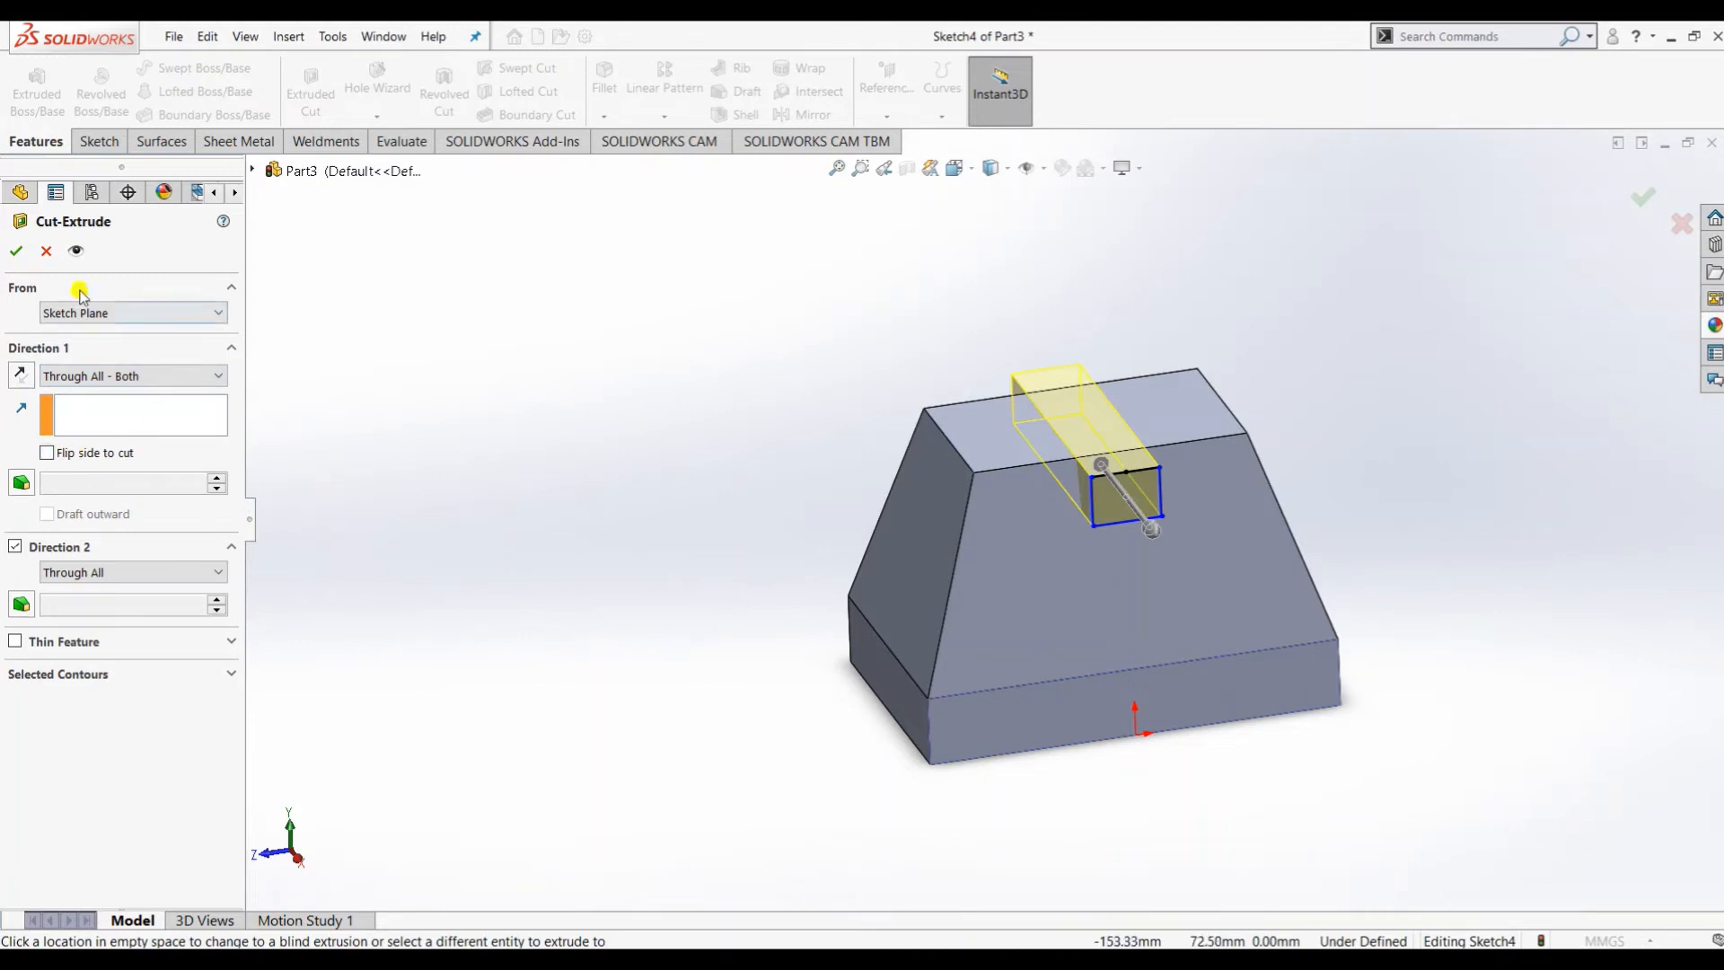
click(16, 251)
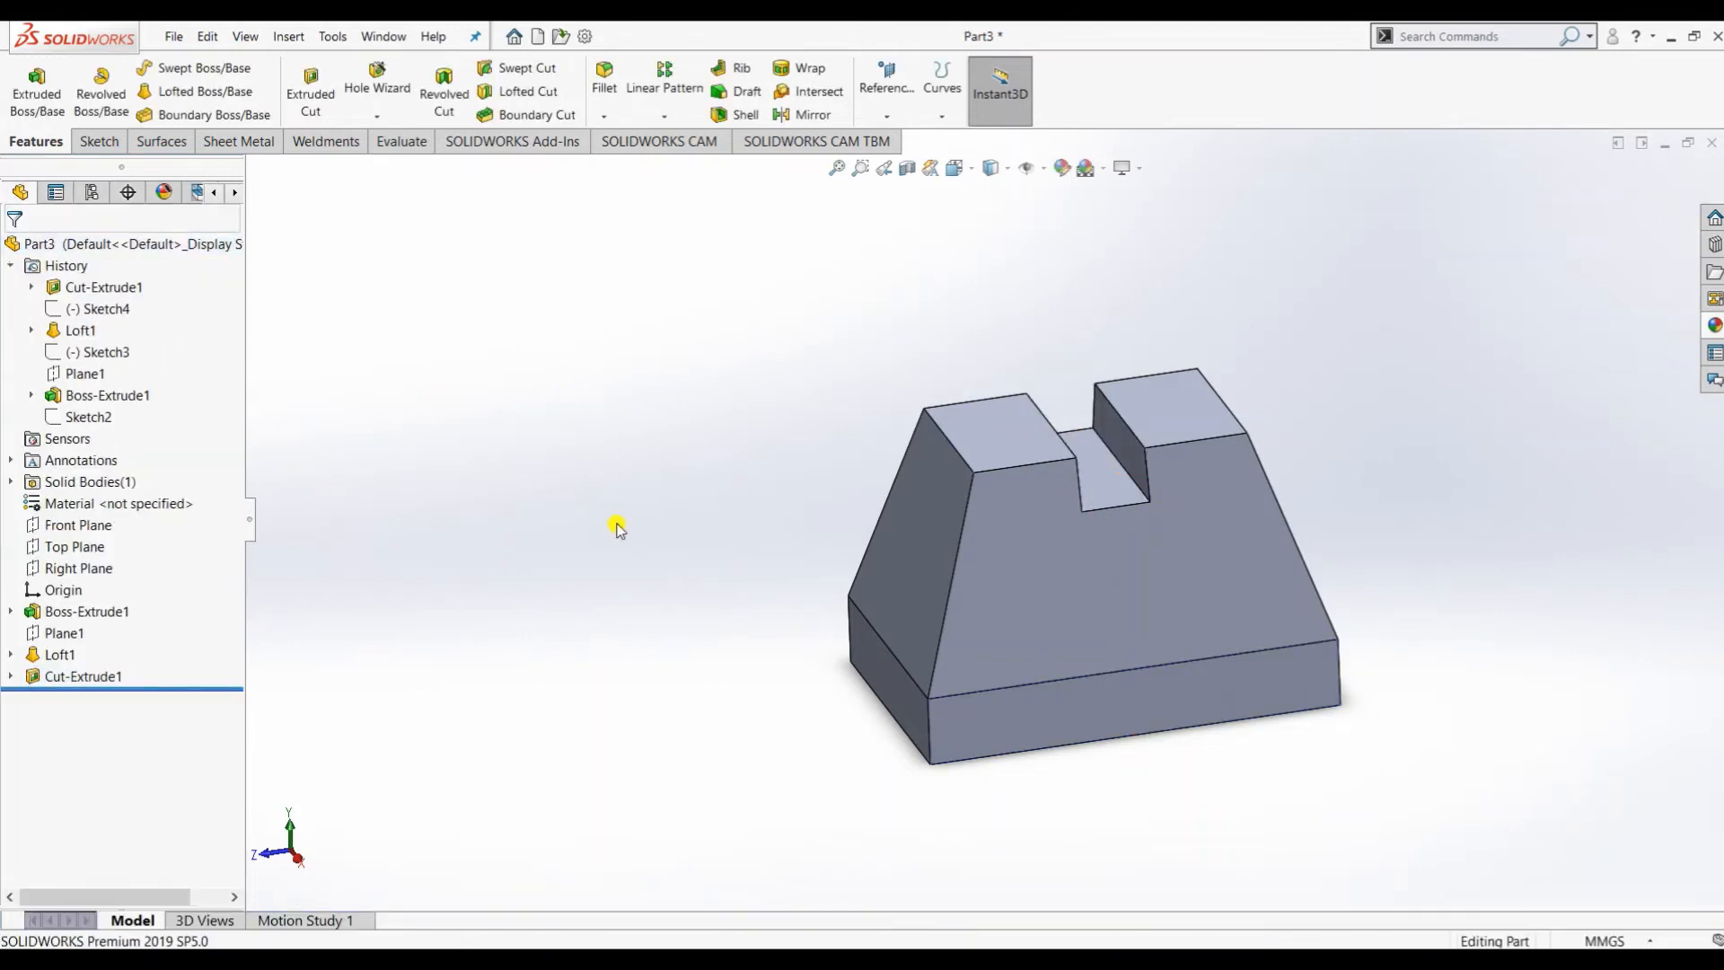
Step: Inspect the slotted block and compare it with the Practice 10.png drawing in Photos, returning to SOLIDWORKS
middle_drag(616, 523, 703, 452)
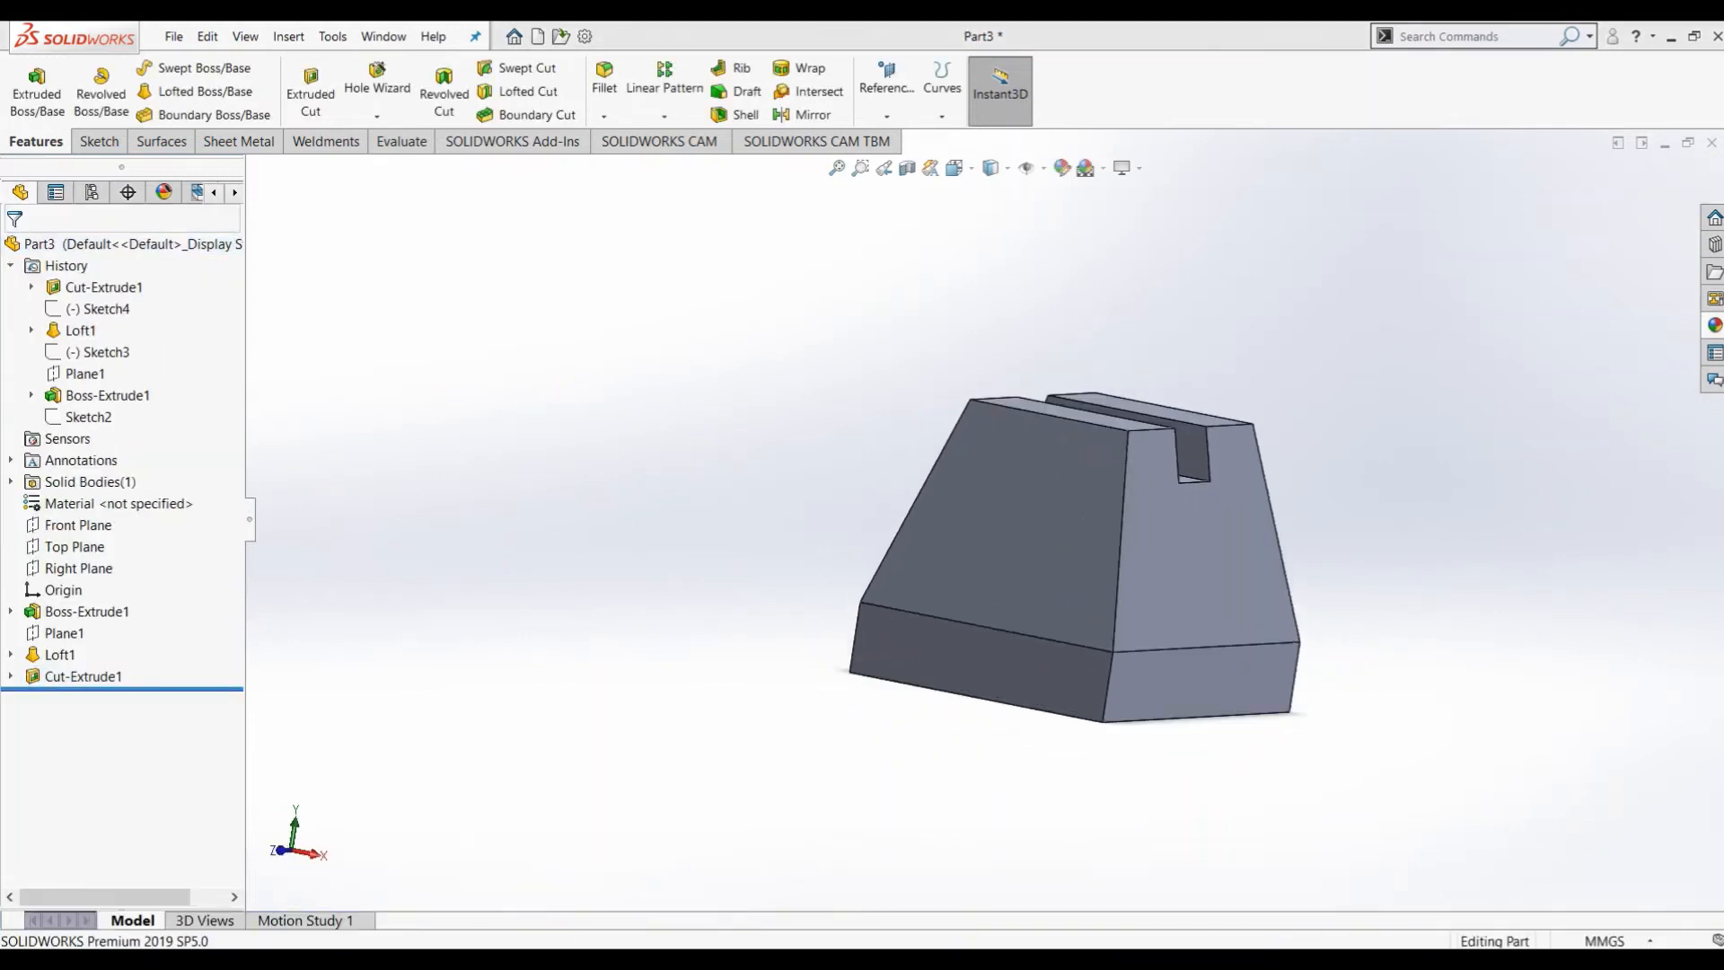
key(alt+Tab)
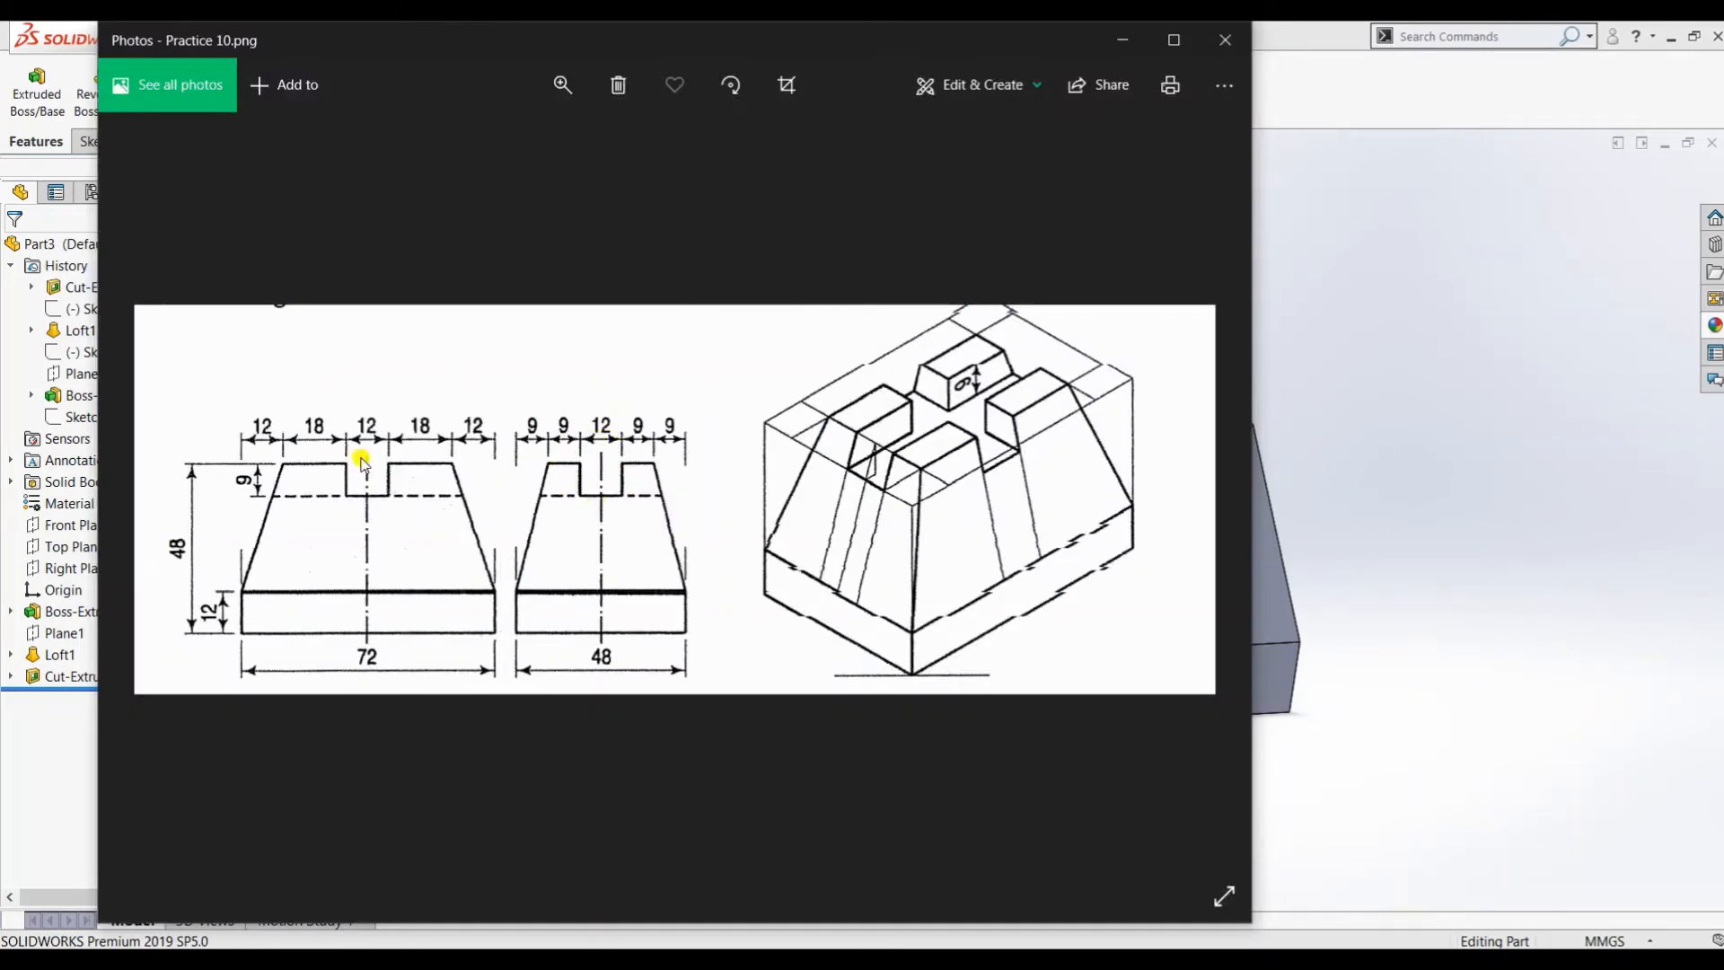
key(alt+Tab)
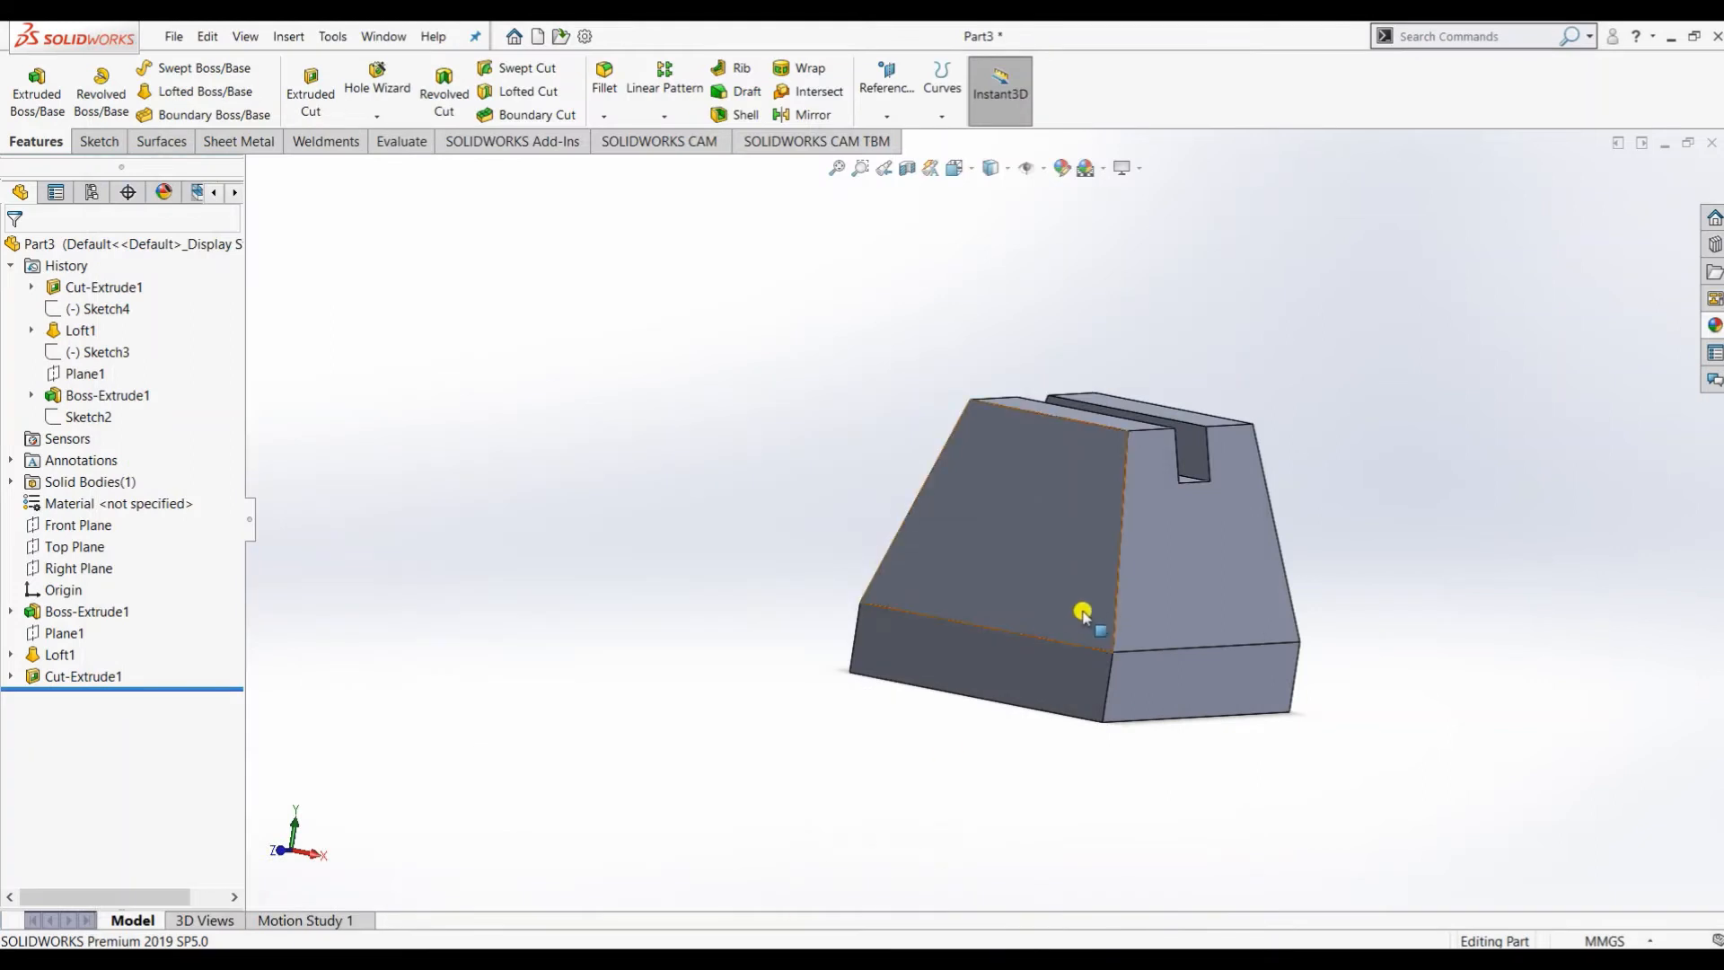
Step: Measure the length of the long top edge segment beside the slot
middle_drag(1081, 611, 961, 678)
scroll(1063, 489, down, 3)
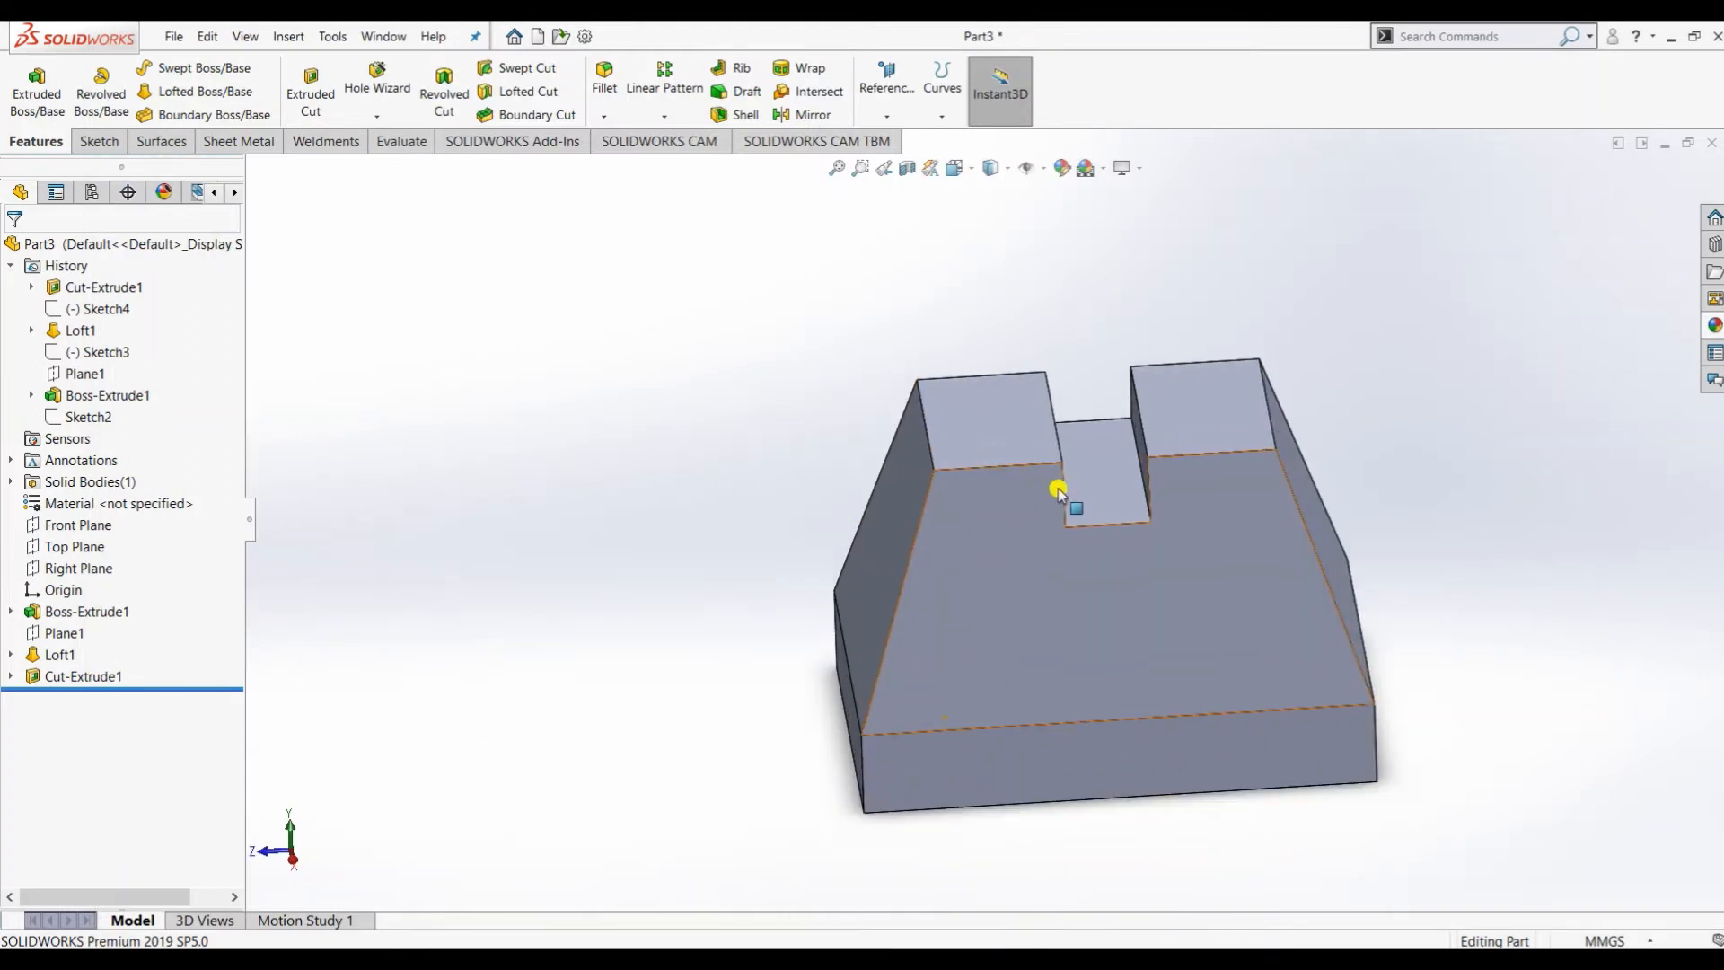
click(402, 141)
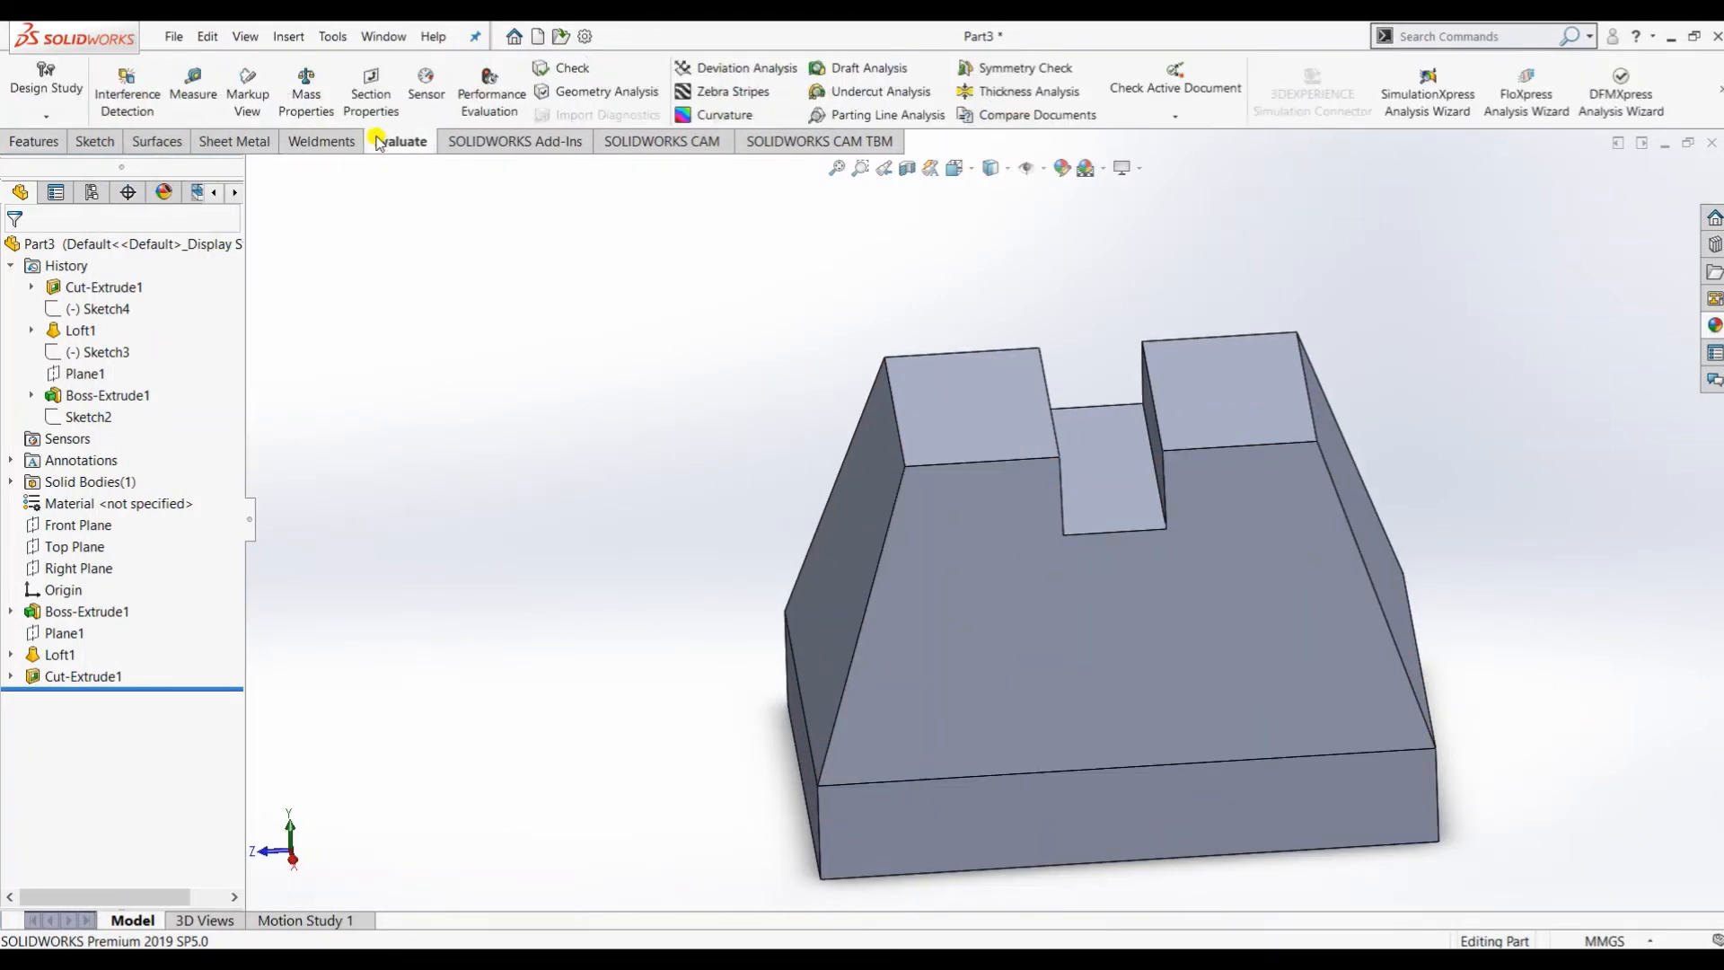
click(206, 99)
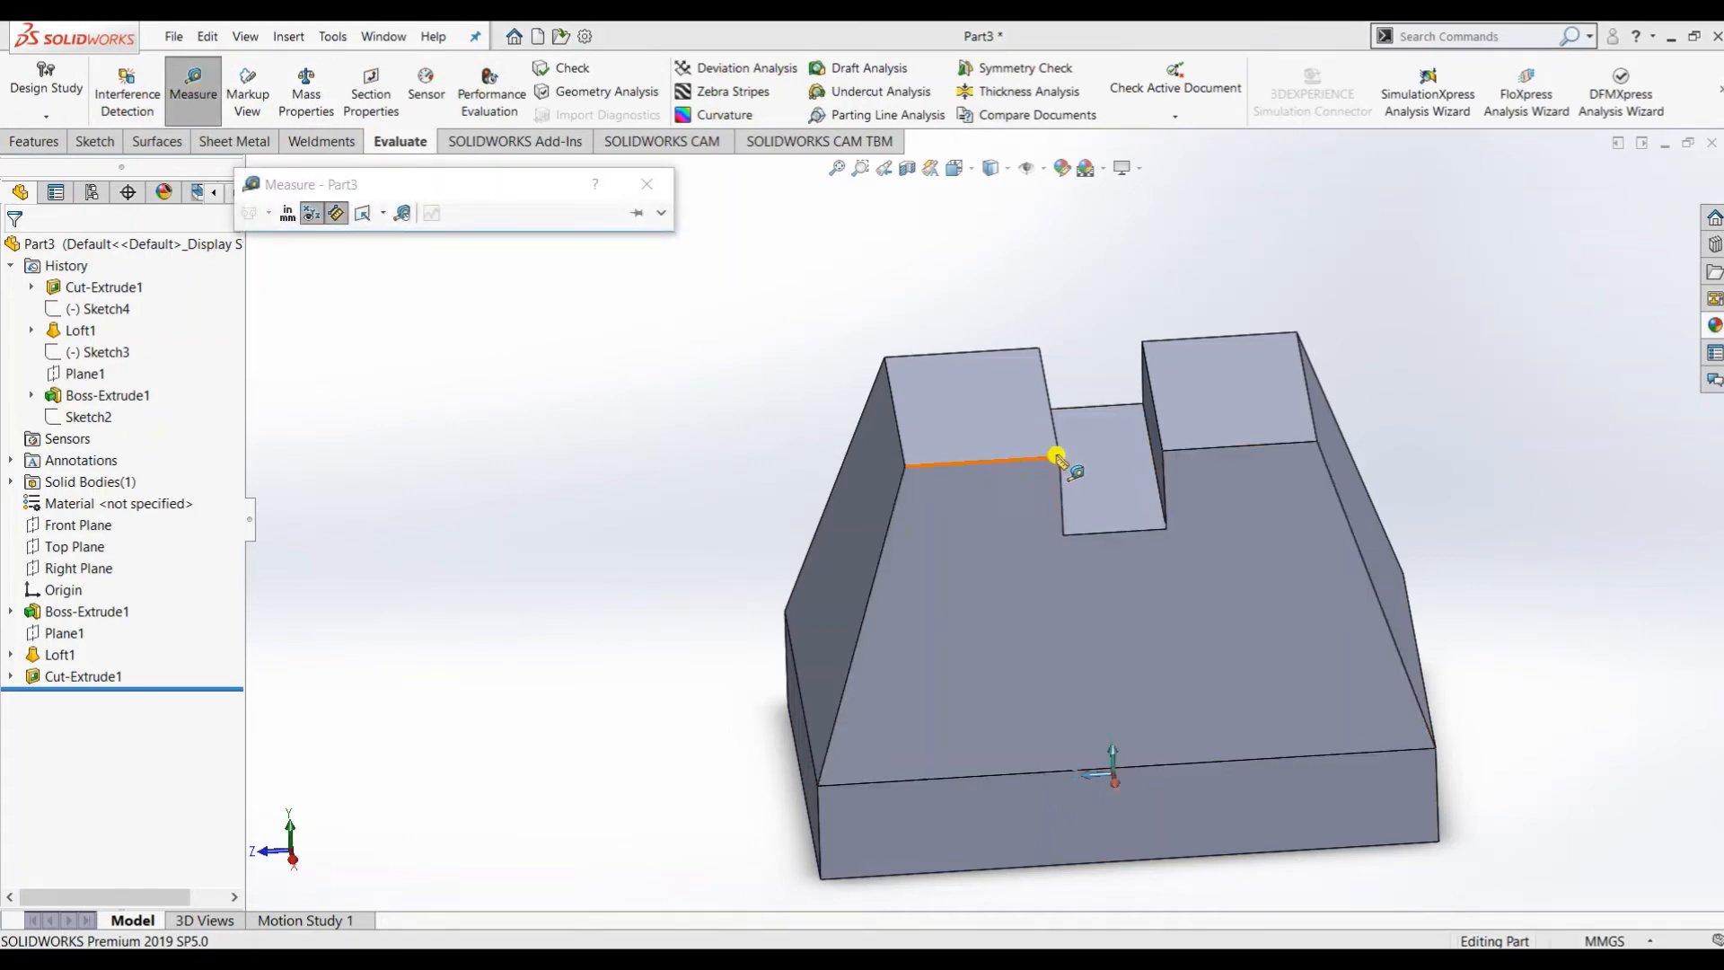
click(1037, 457)
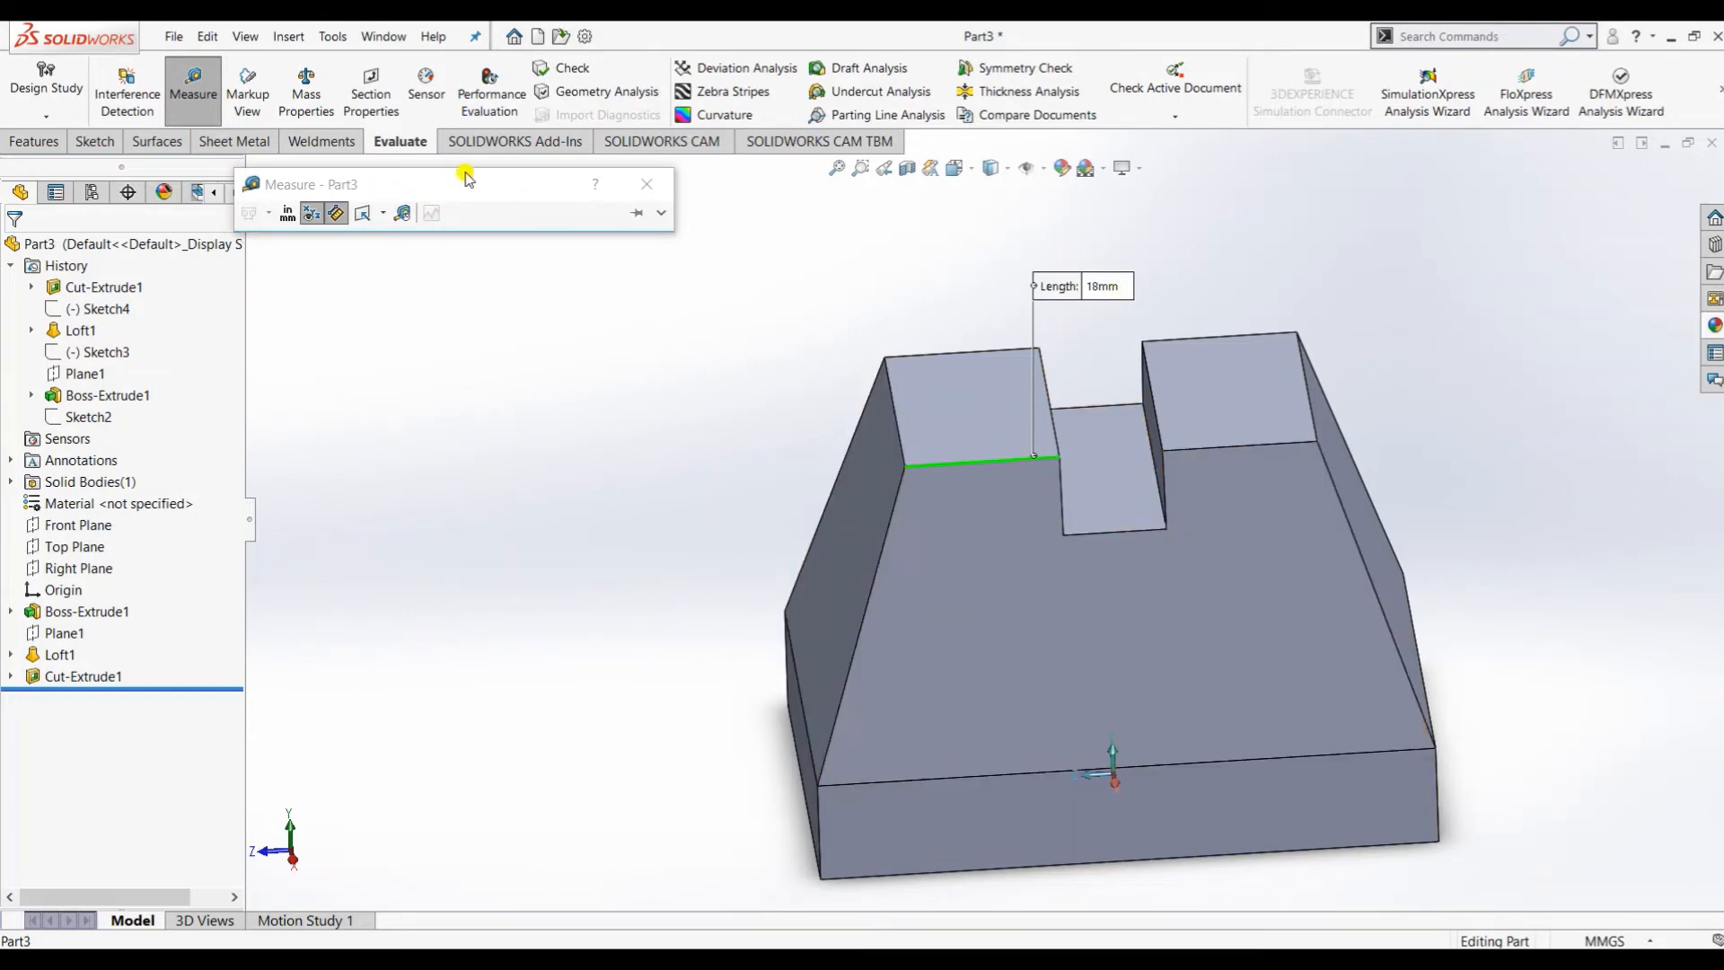
Step: On the base's short vertical side face, sketch a center rectangle 12 mm wide and 18 mm high, centered on the loft's top edge
click(646, 183)
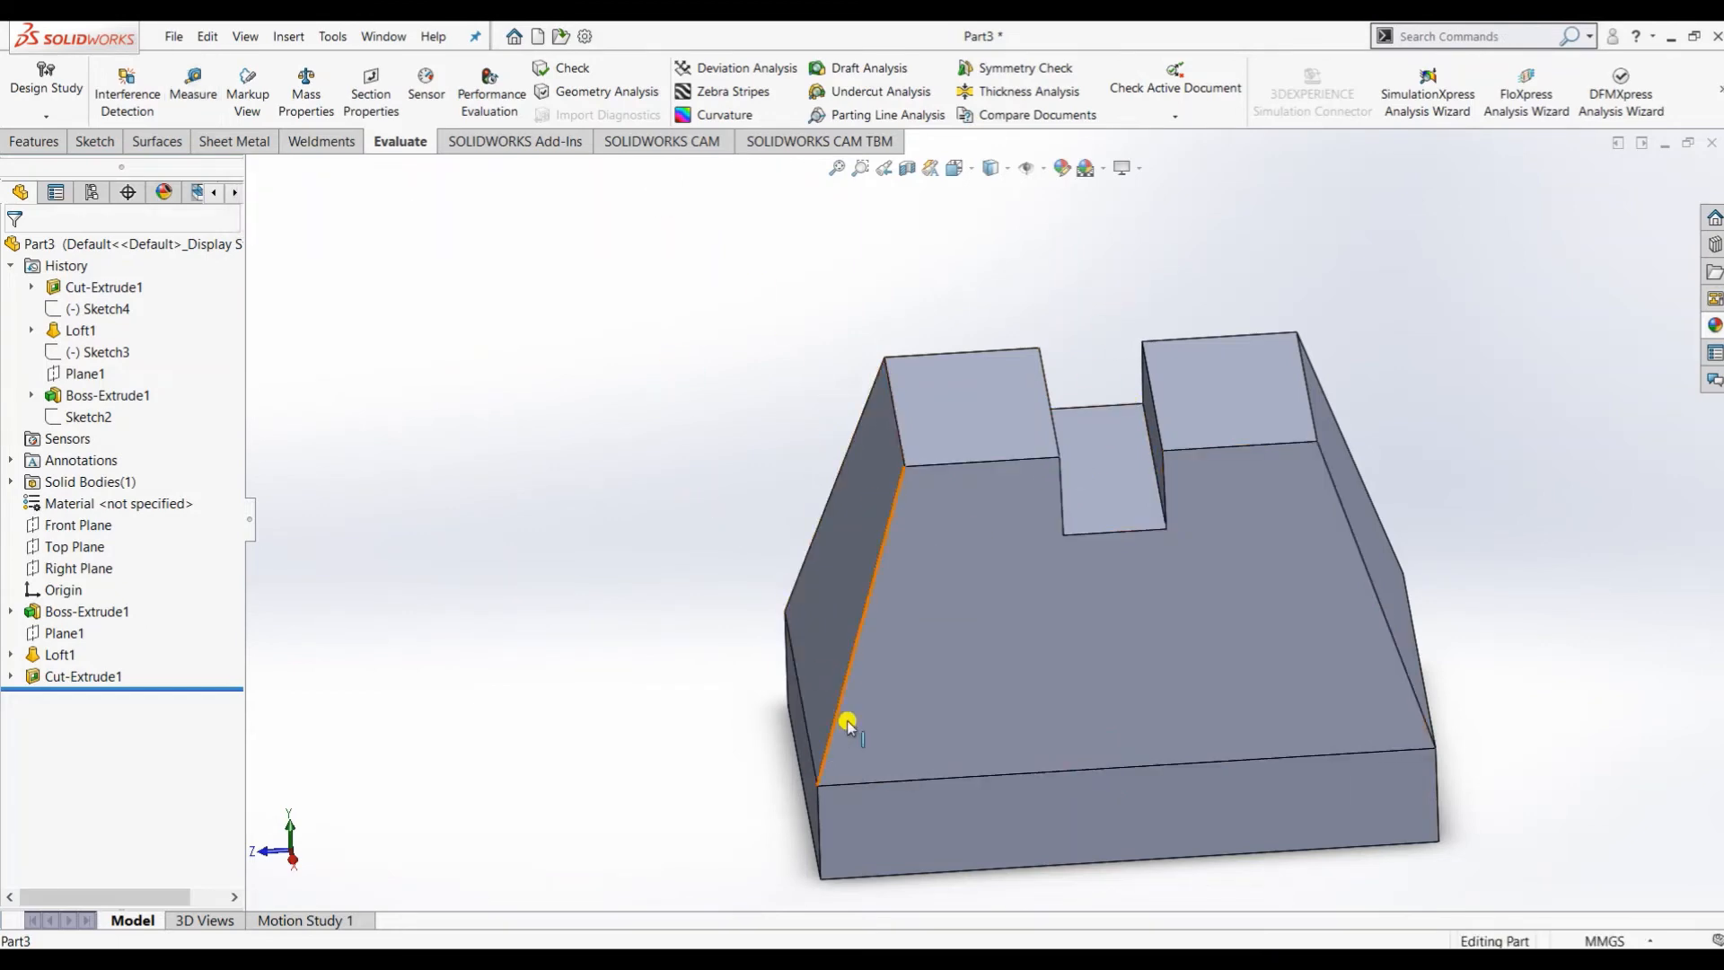
middle_drag(843, 716, 935, 569)
right_click(988, 738)
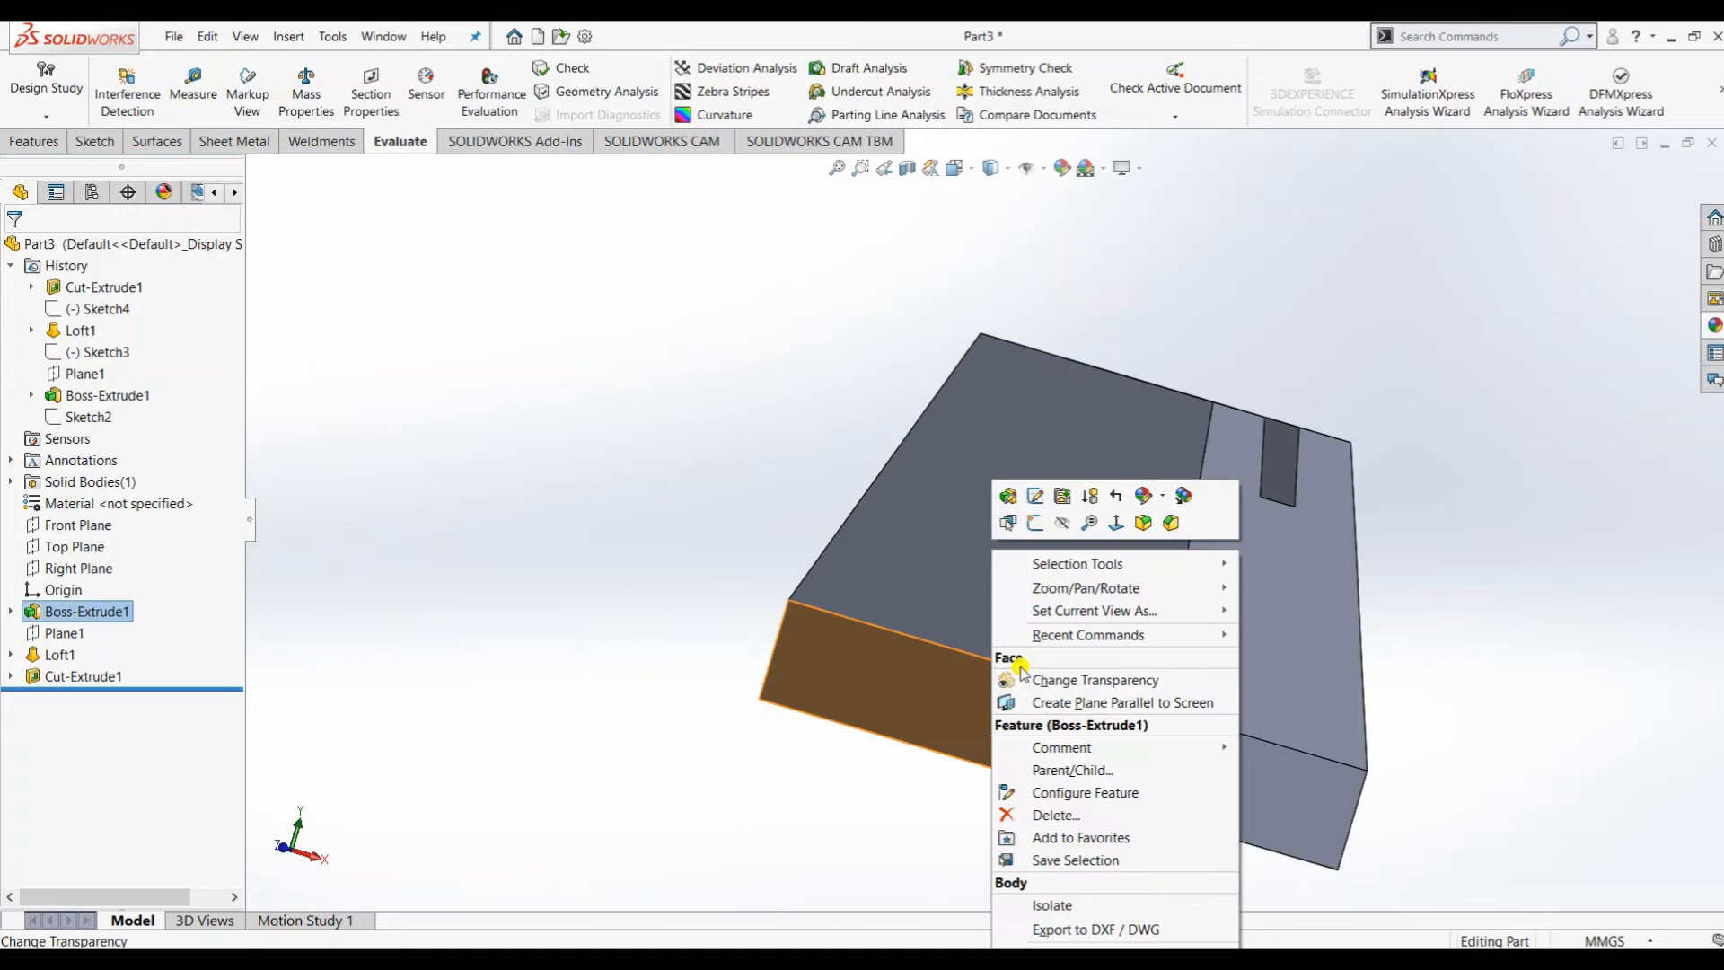
click(1035, 497)
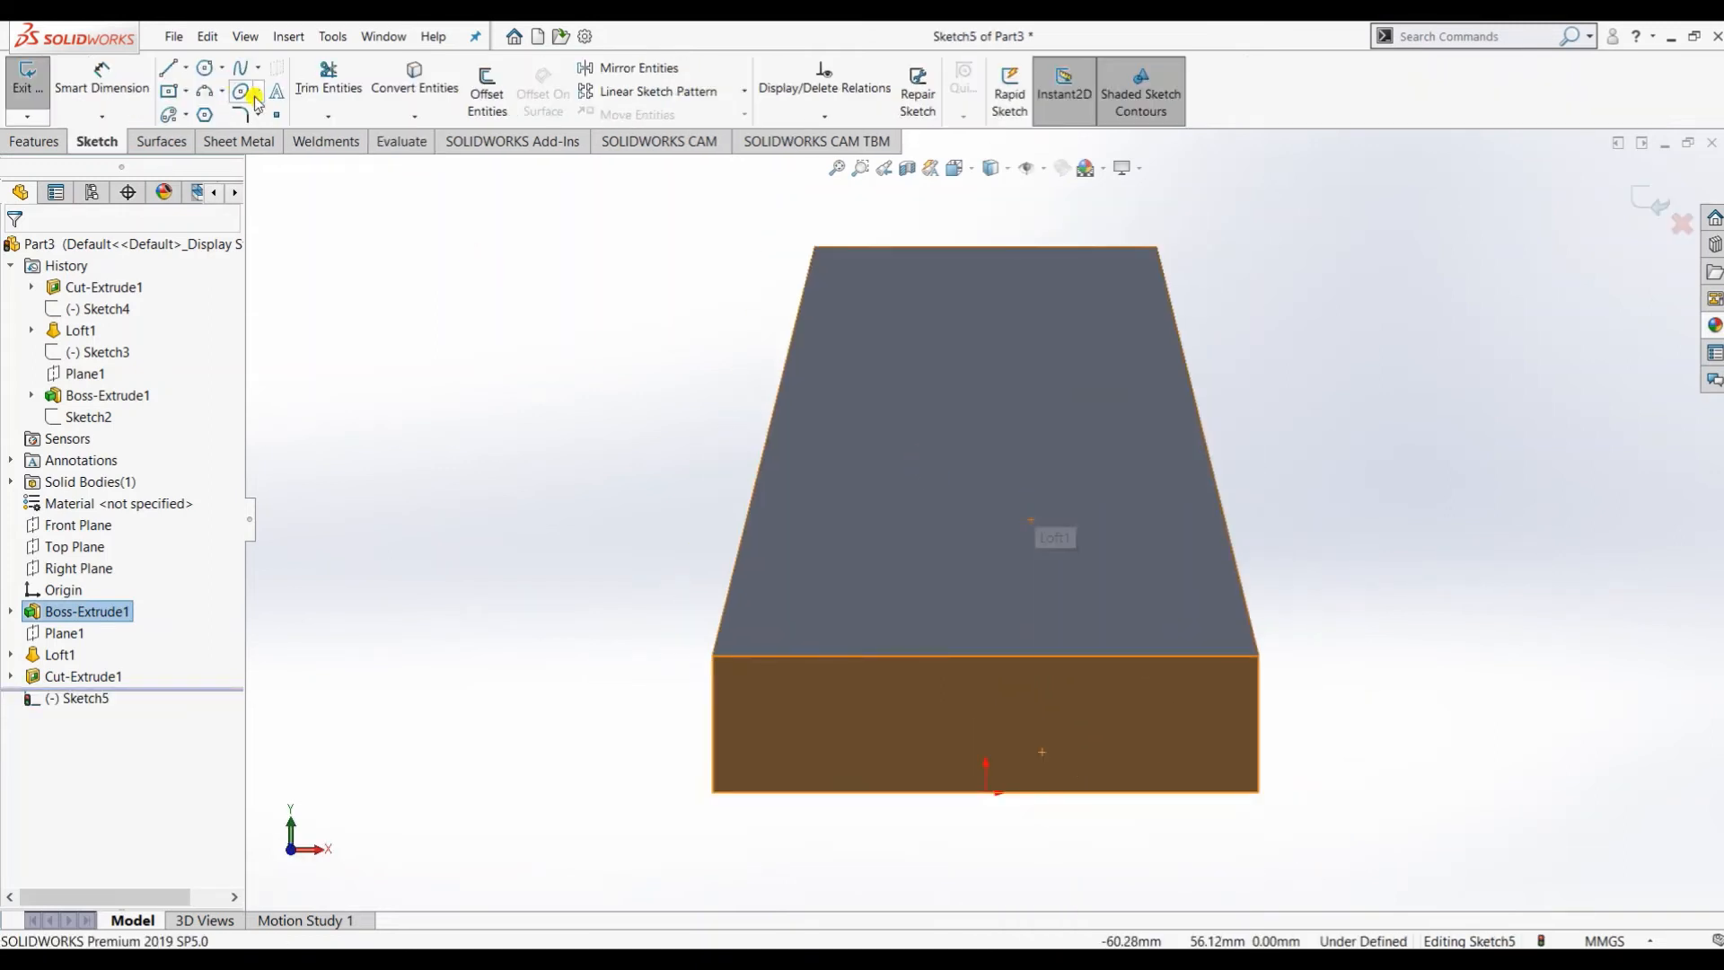
click(169, 93)
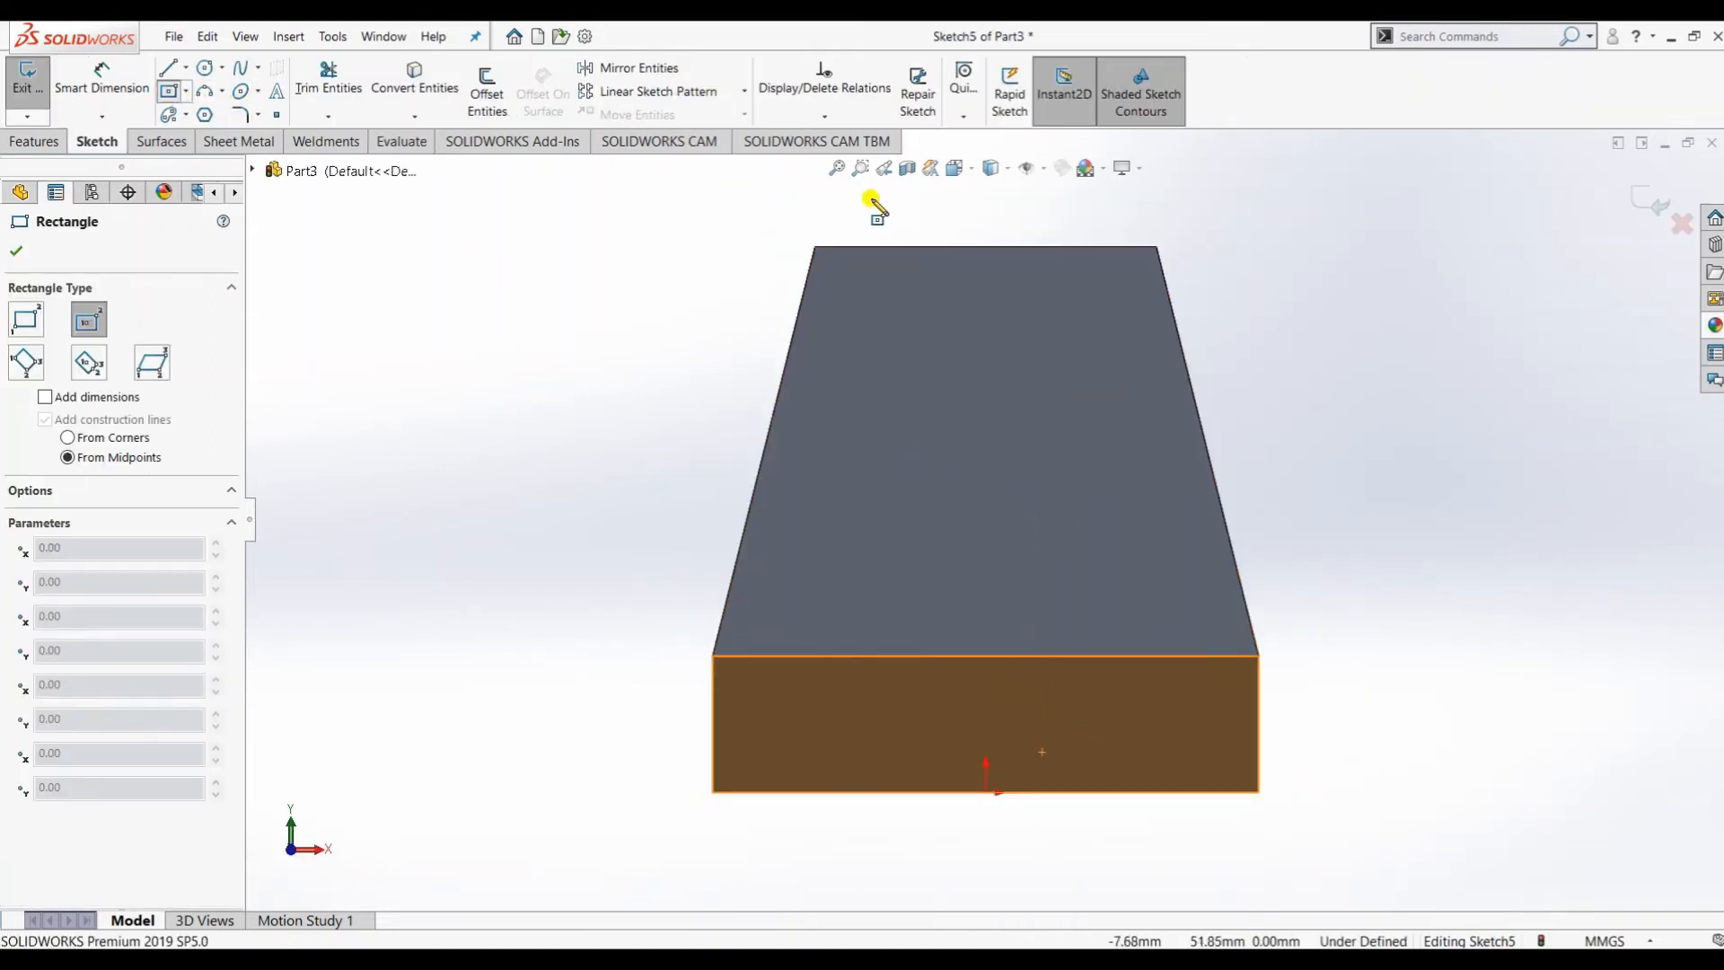
click(987, 247)
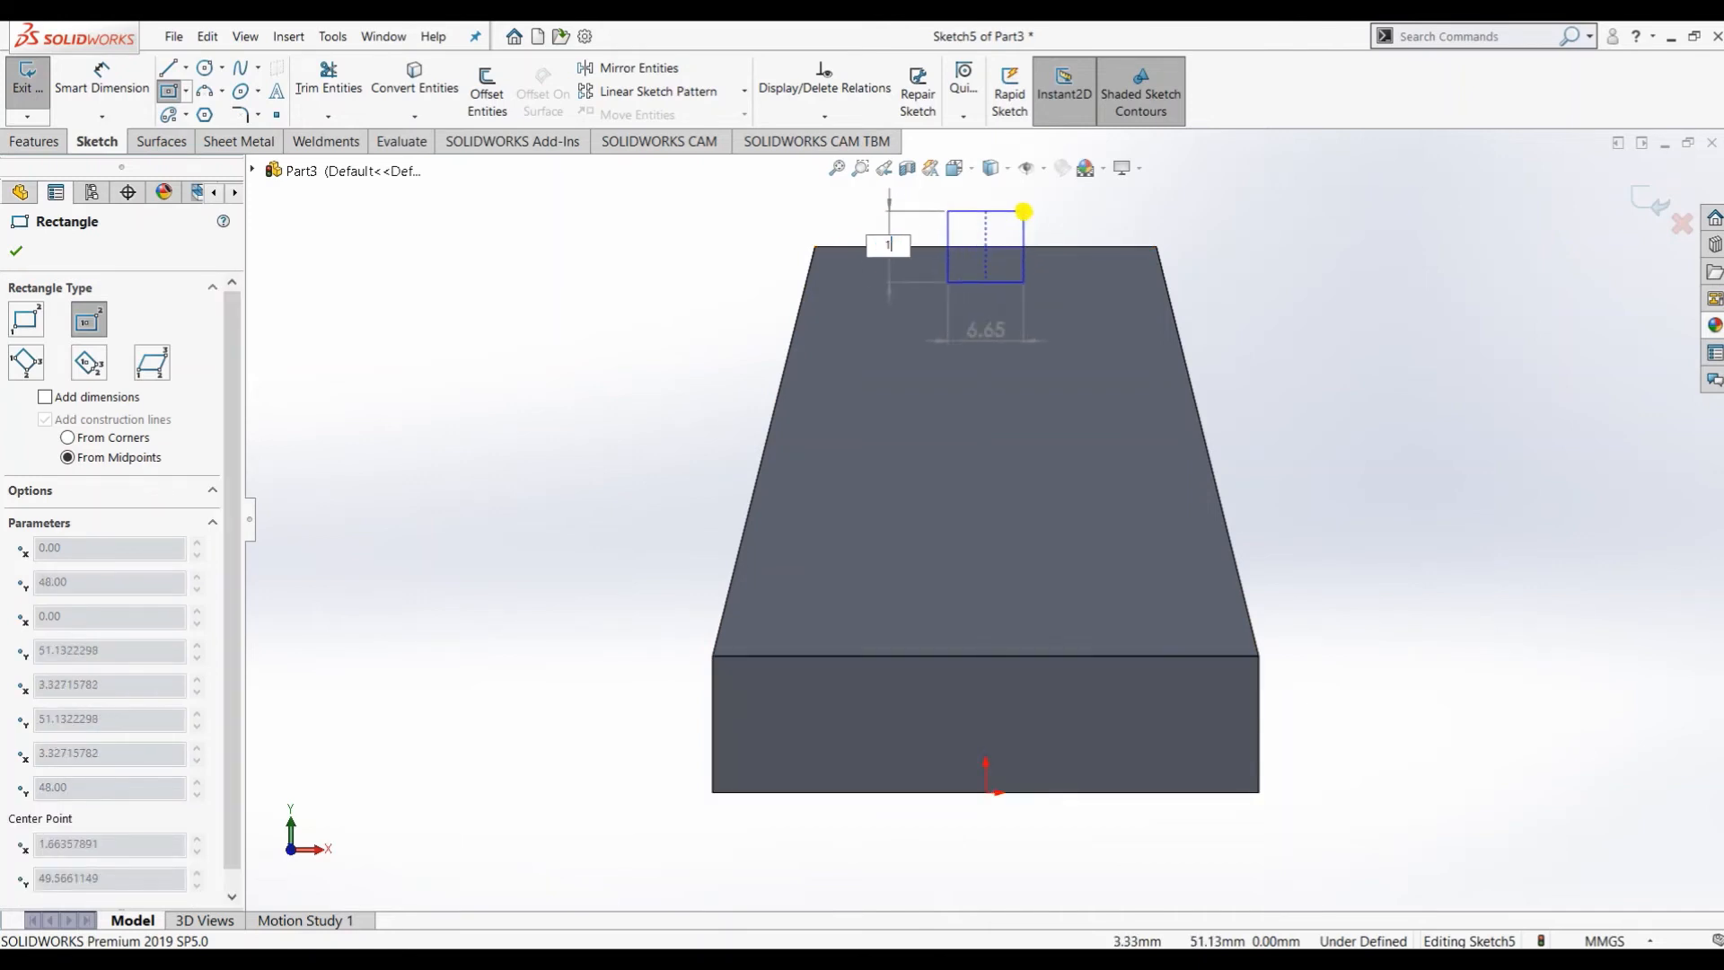
key(Tab)
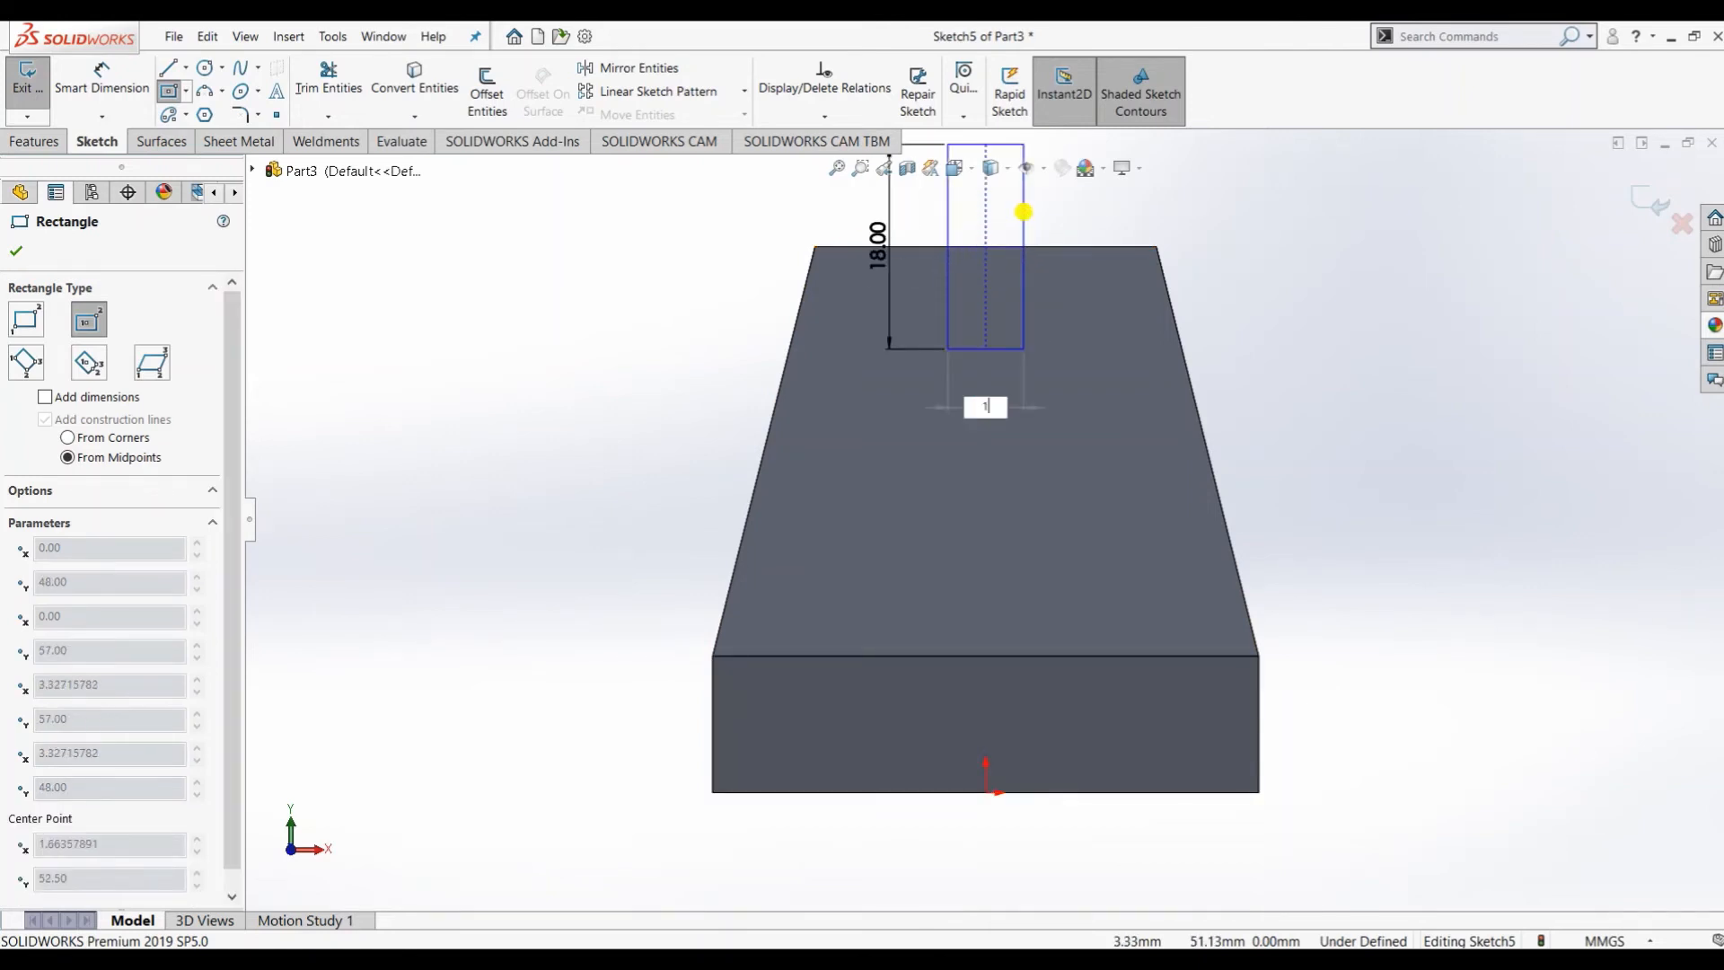
key(Return)
key(Escape)
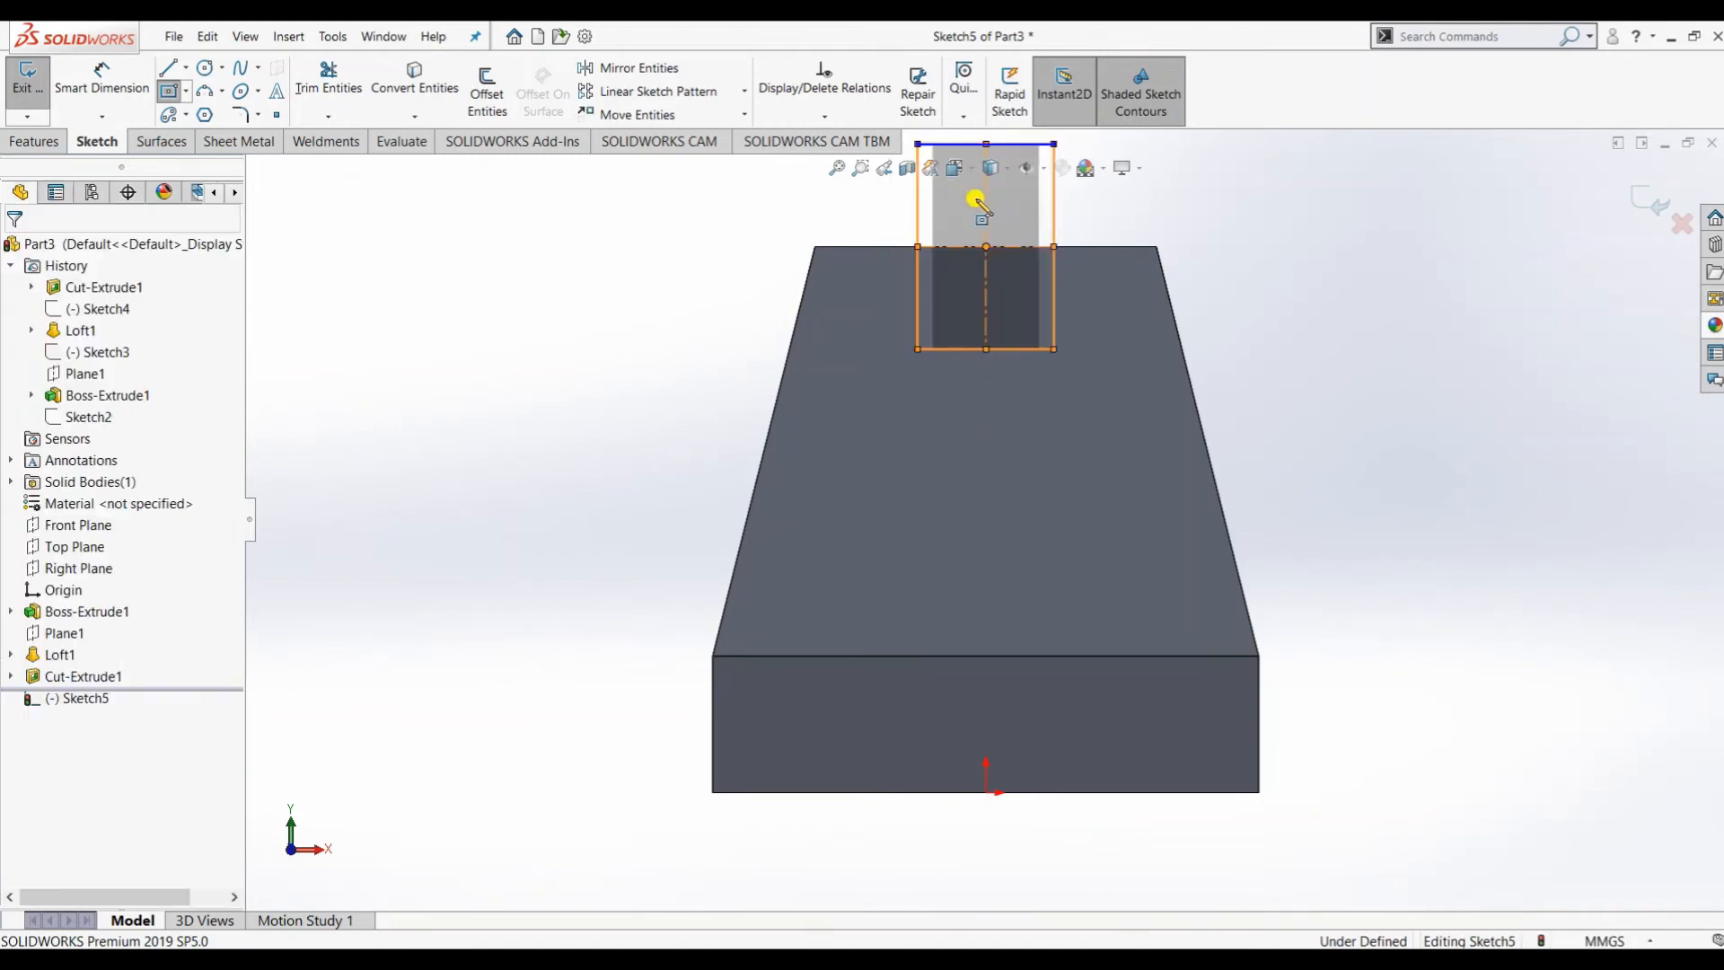
Step: Extrude-cut the rectangle with the Through All - Both end condition to make the second slot crossing the first
click(27, 142)
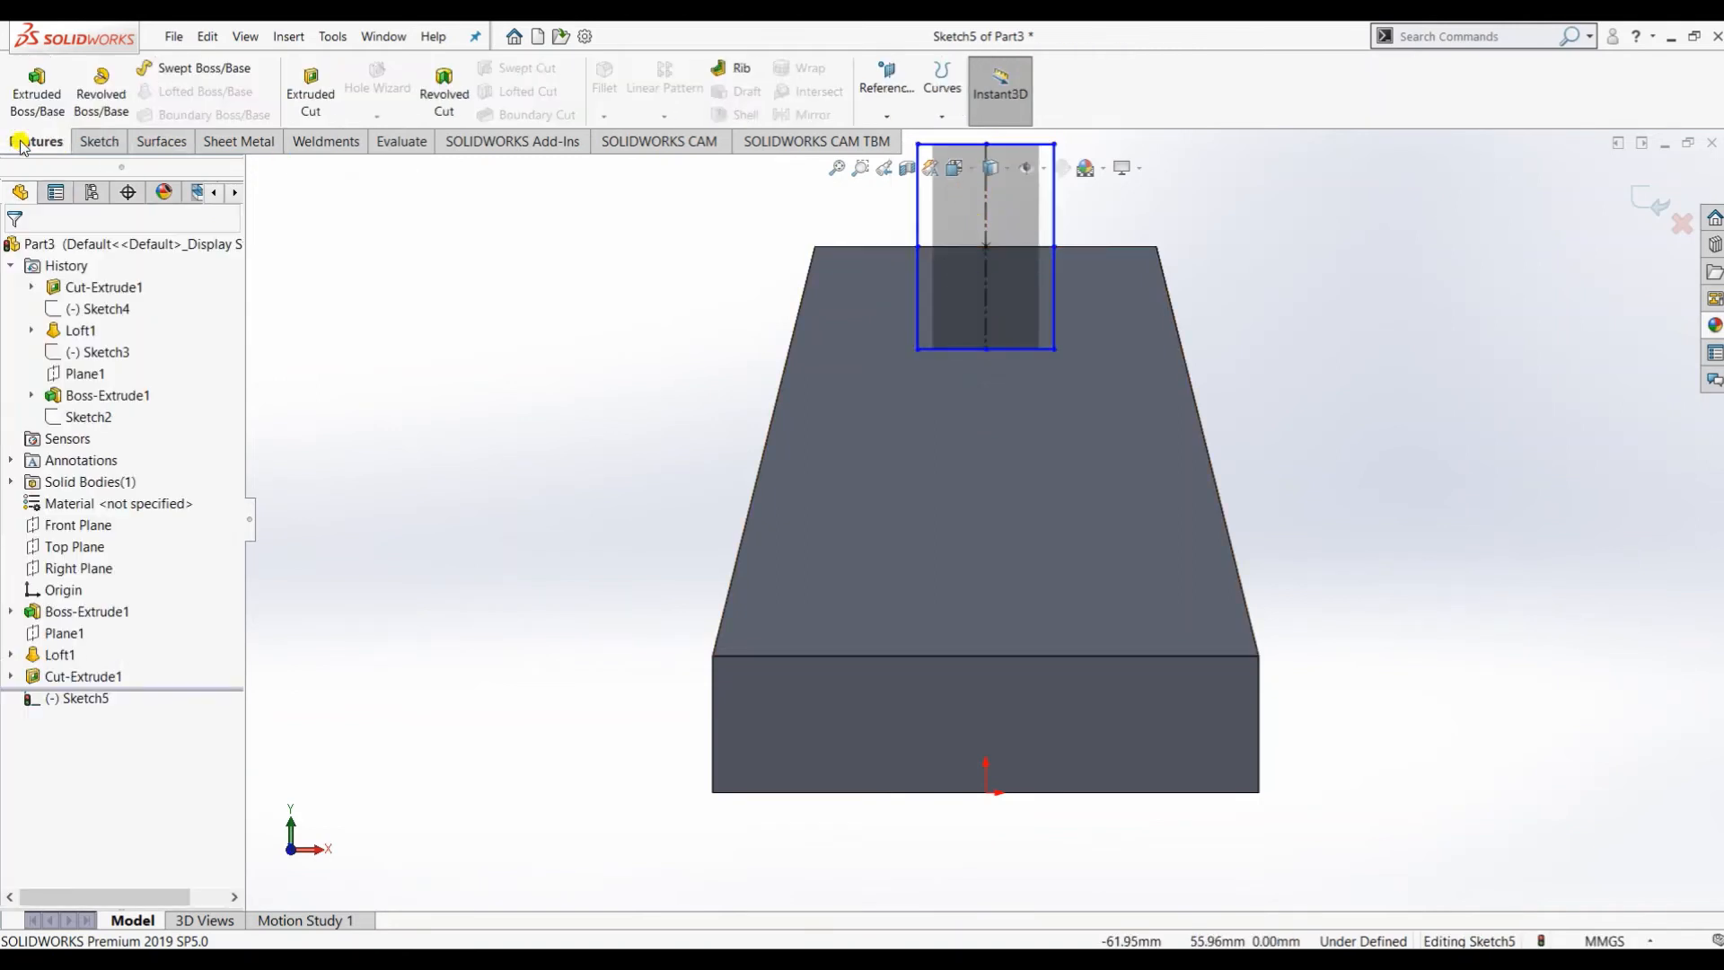
click(311, 89)
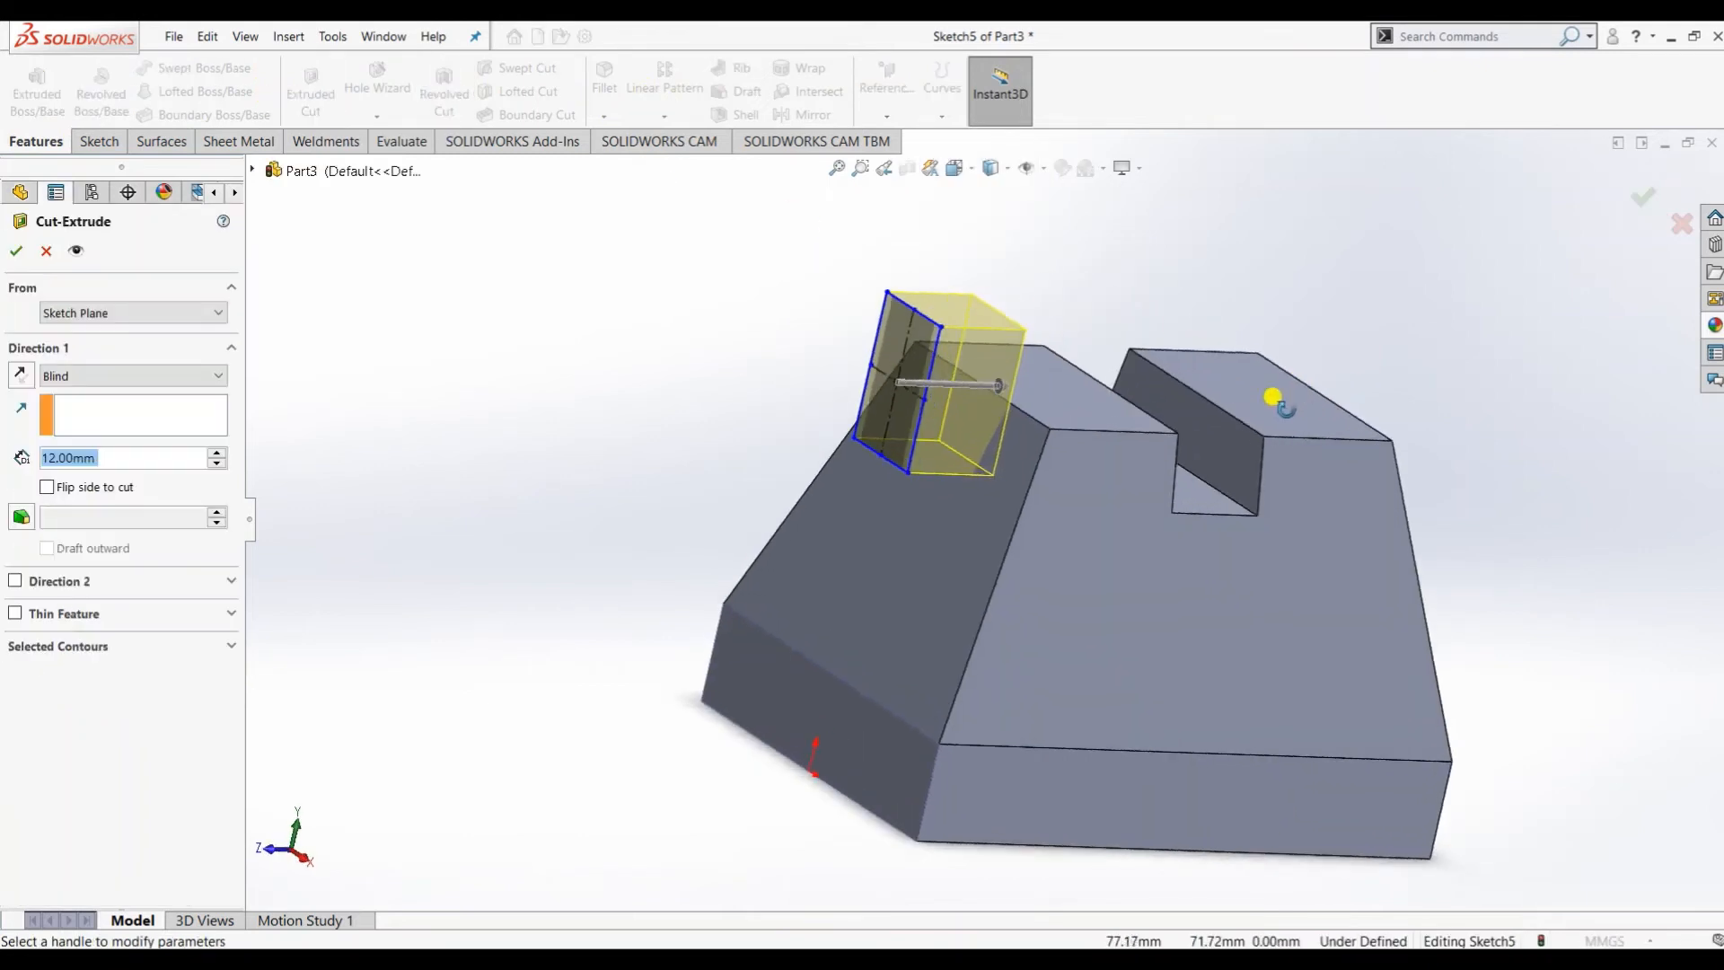
click(146, 375)
click(124, 427)
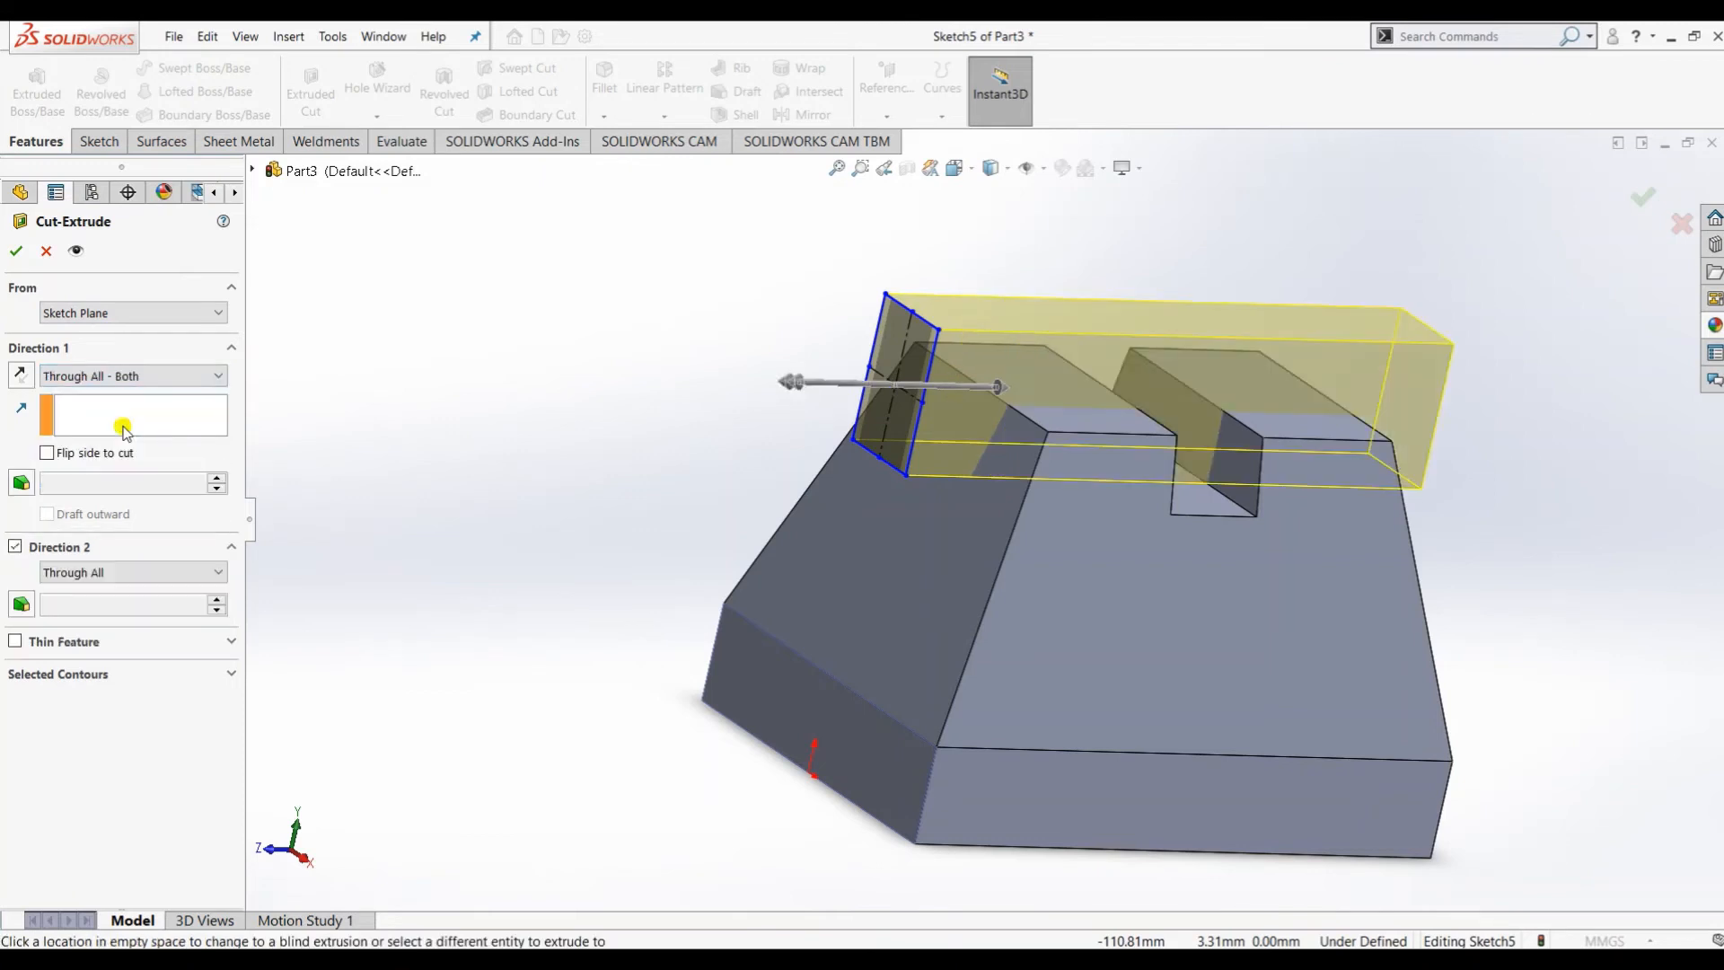
click(20, 253)
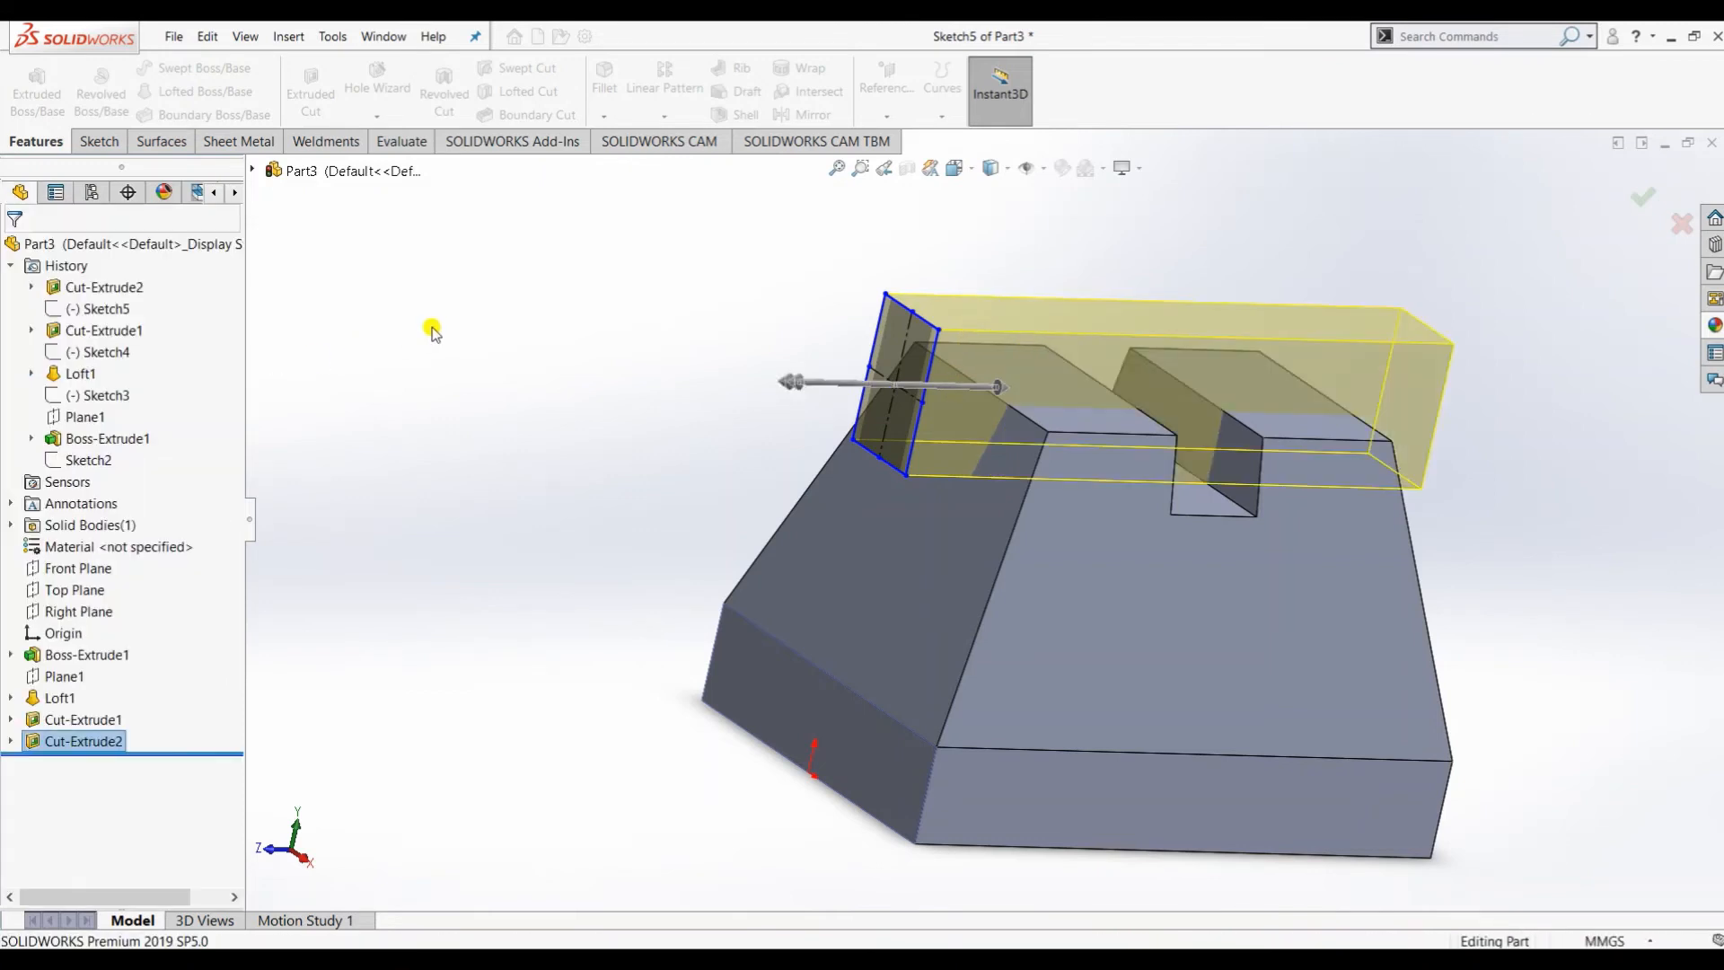
click(502, 333)
Step: Inspect the crossing slots in isometric orientation and compare the part with the Practice 10.png drawing in Photos, returning to SOLIDWORKS
mouse_move(531, 358)
middle_down()
mouse_move(461, 500)
mouse_move(439, 396)
mouse_move(506, 377)
mouse_move(584, 462)
mouse_move(593, 400)
mouse_move(585, 416)
mouse_move(910, 684)
mouse_move(1027, 812)
mouse_move(1059, 800)
mouse_move(1020, 812)
mouse_move(1053, 811)
middle_up()
key(space)
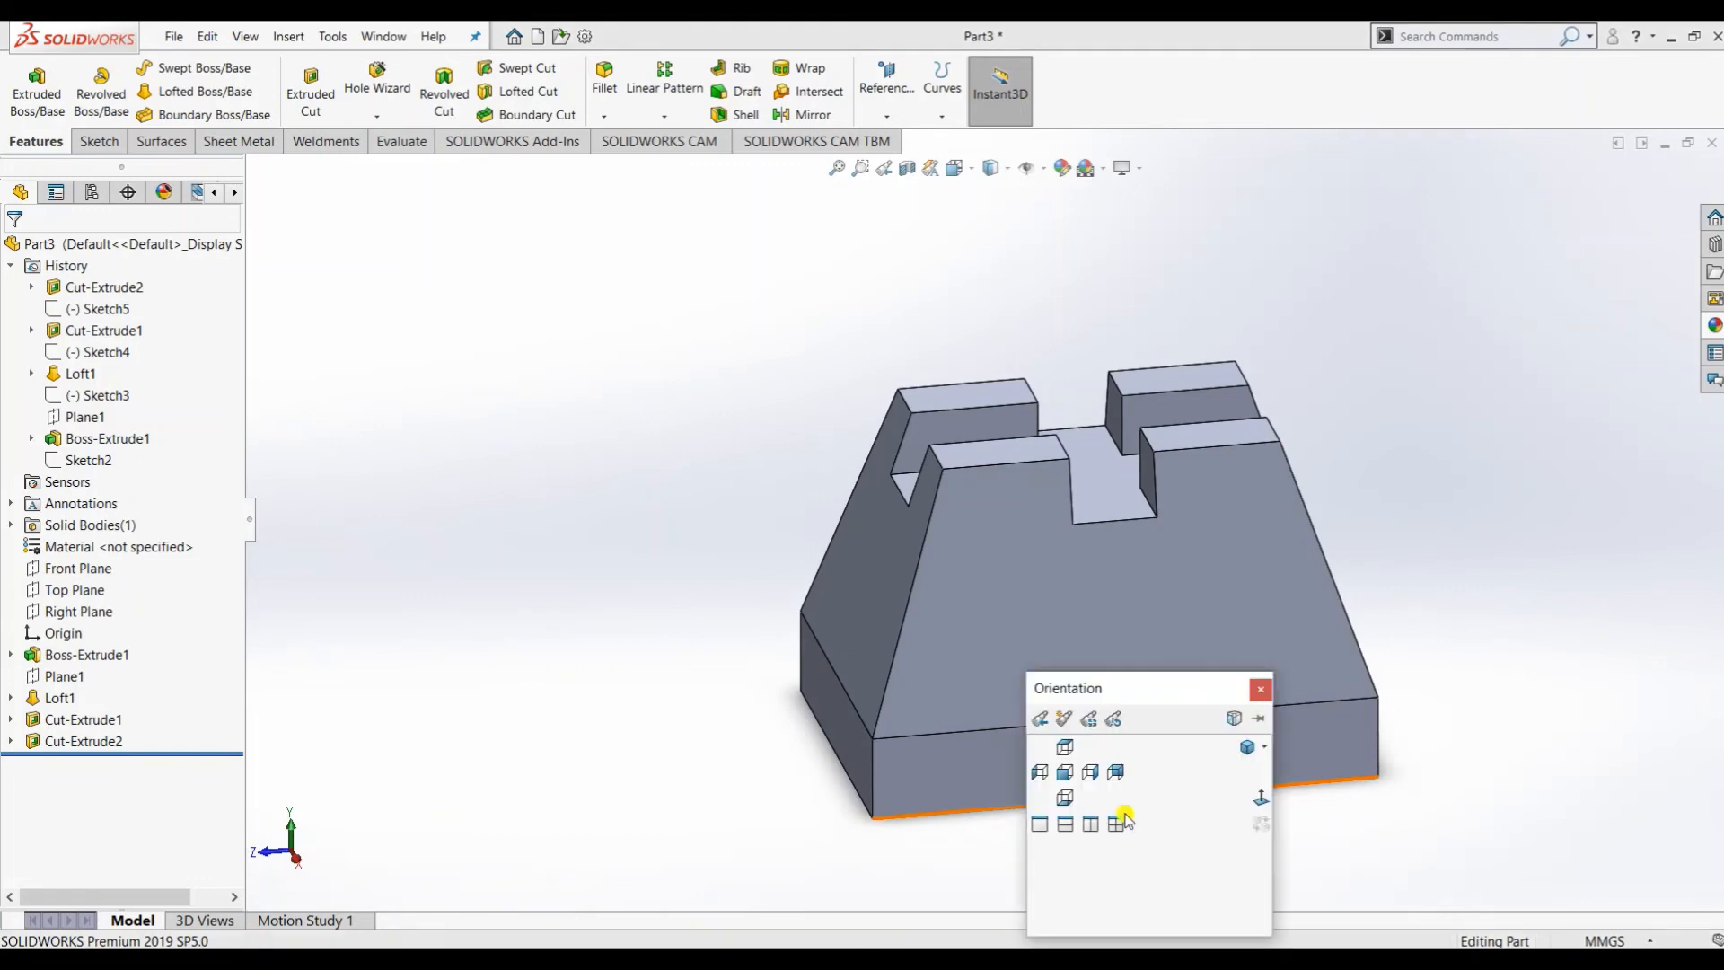
click(1248, 748)
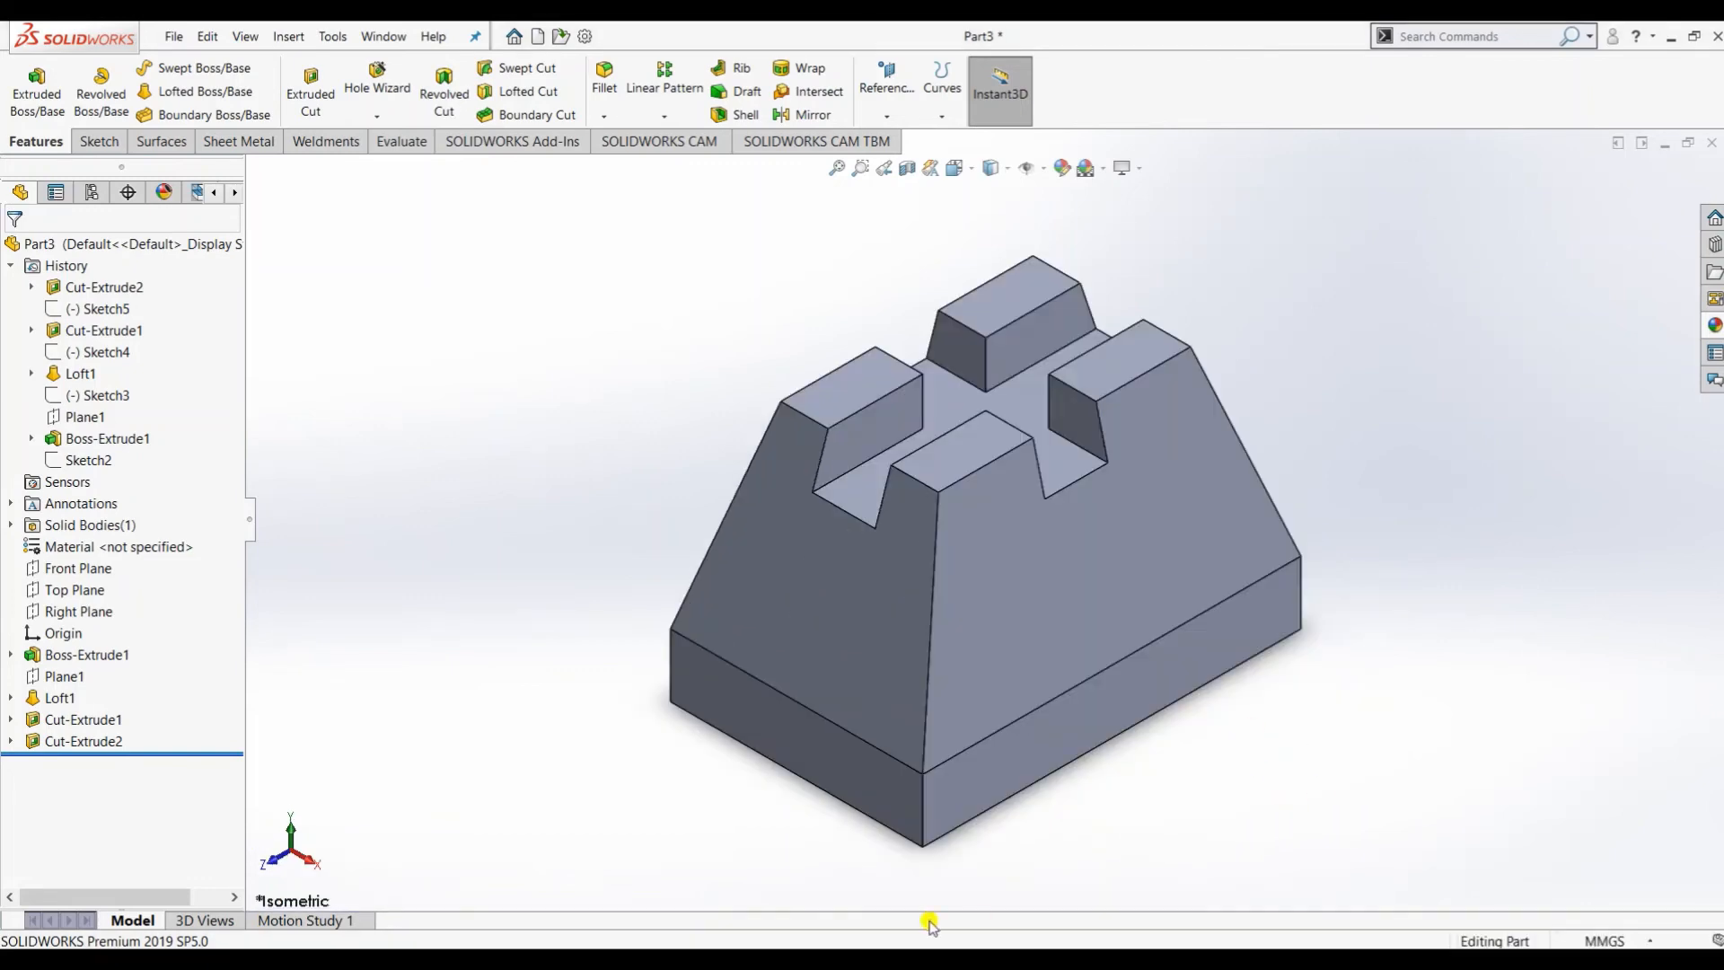
key(alt+Tab)
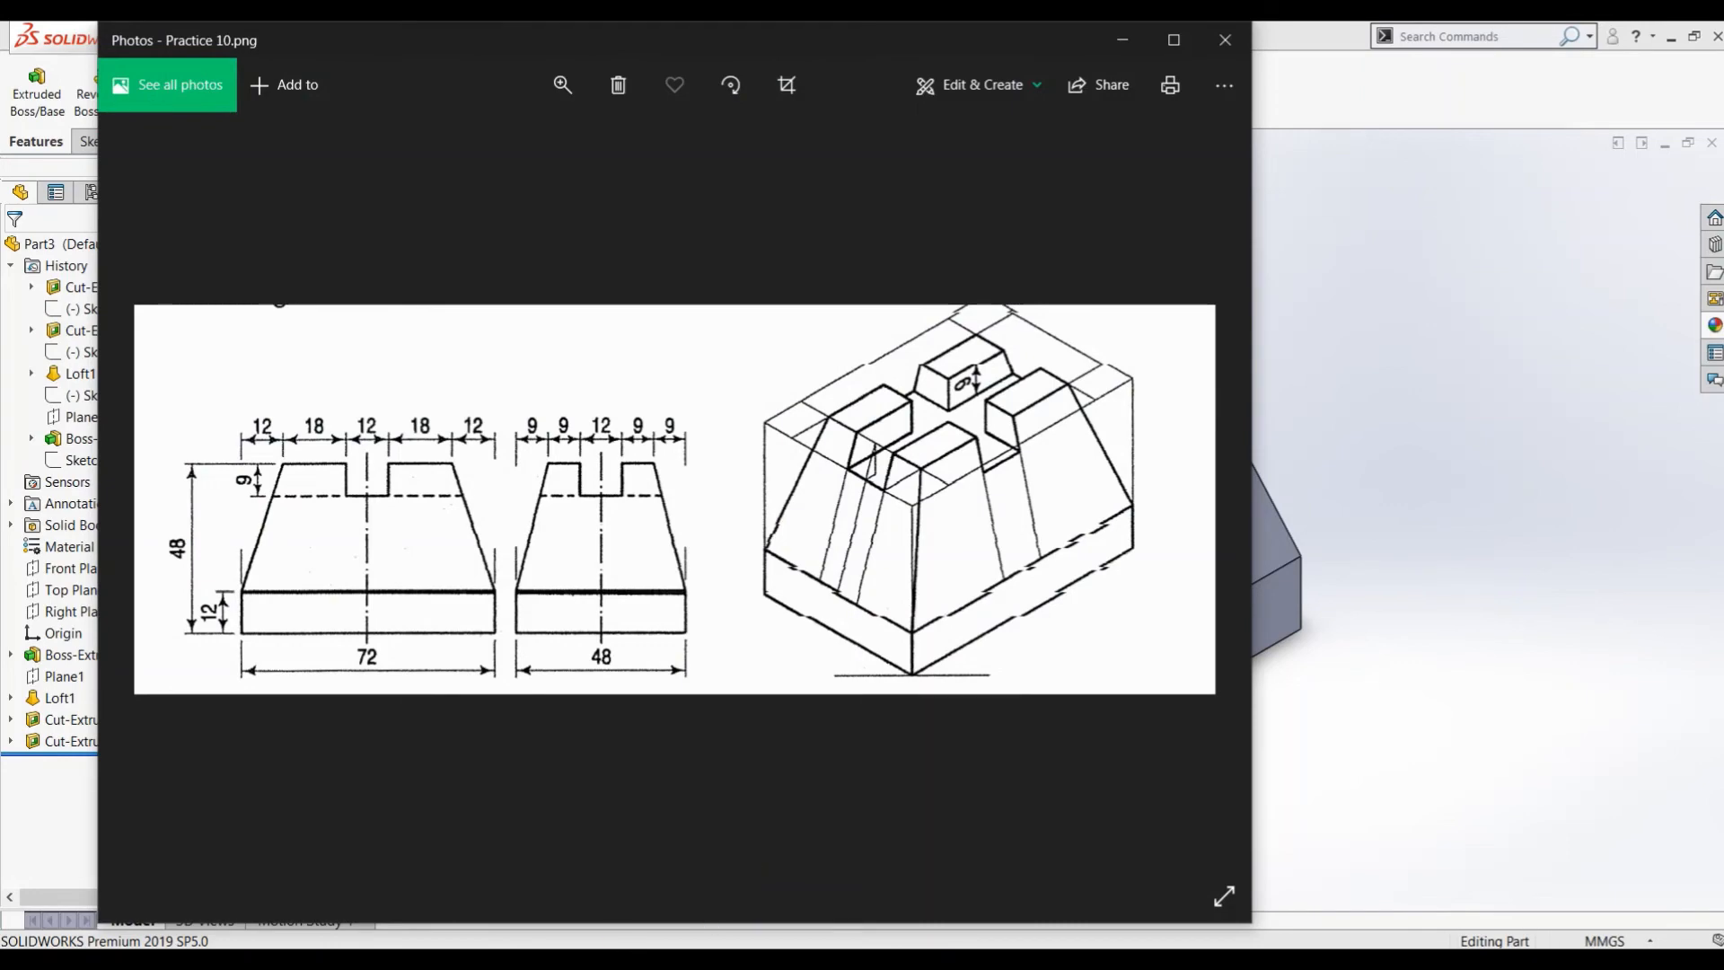
mouse_move(657, 961)
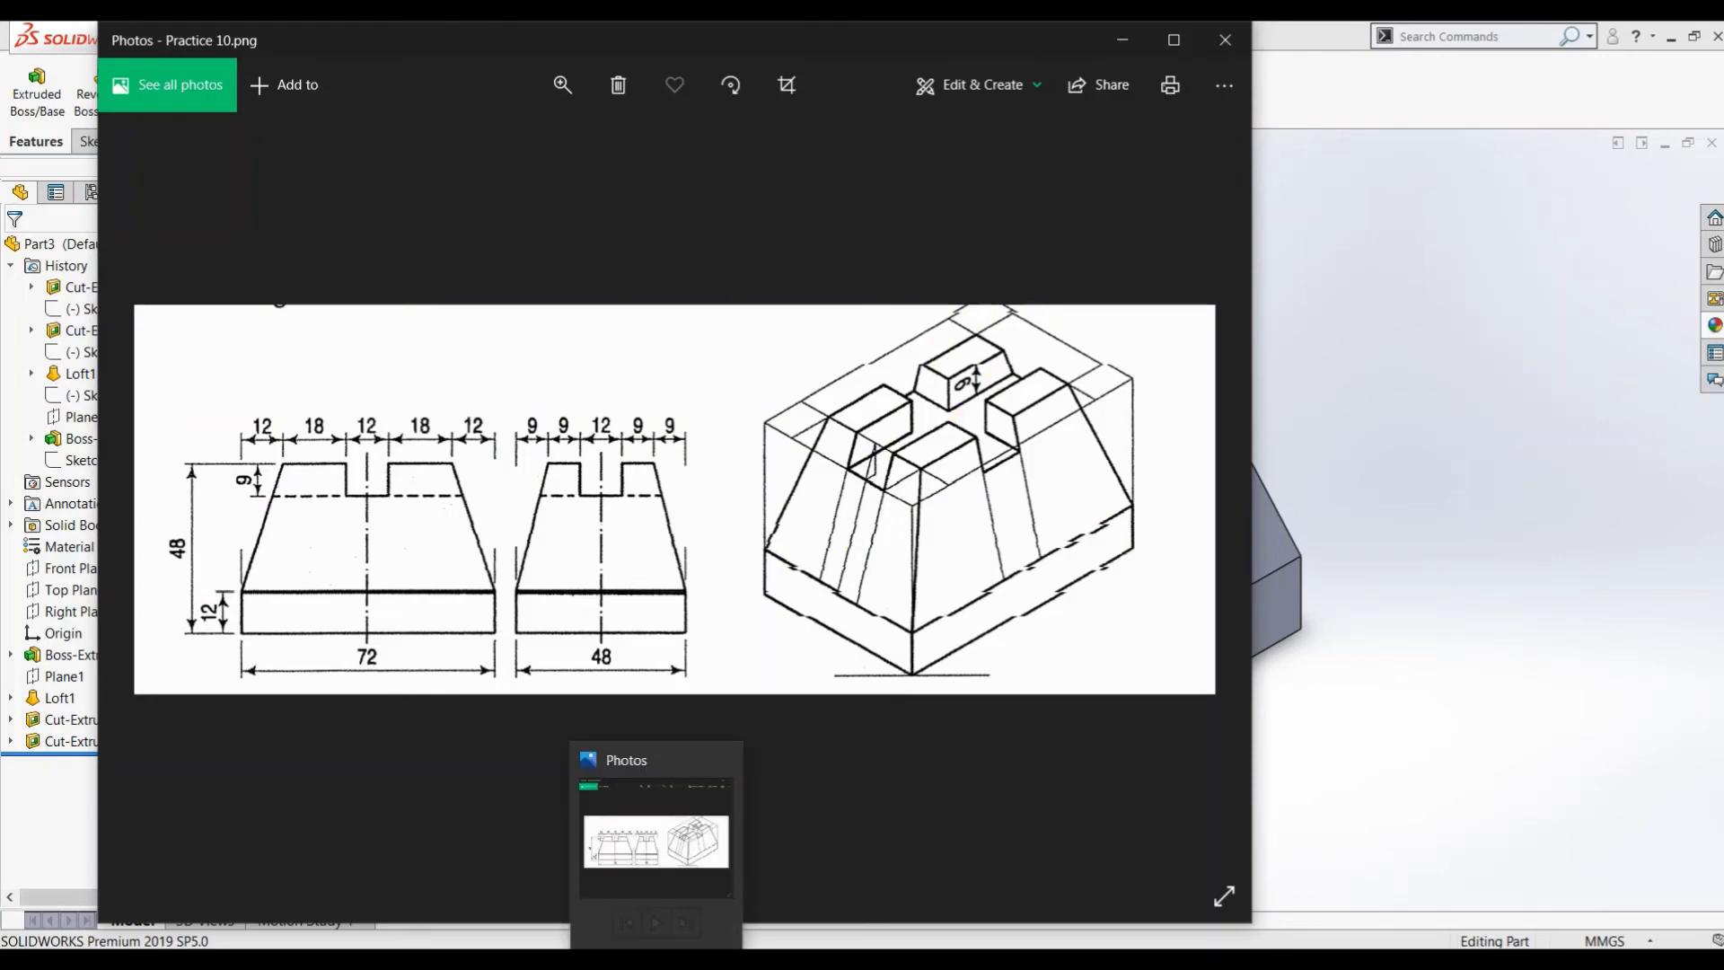
click(656, 961)
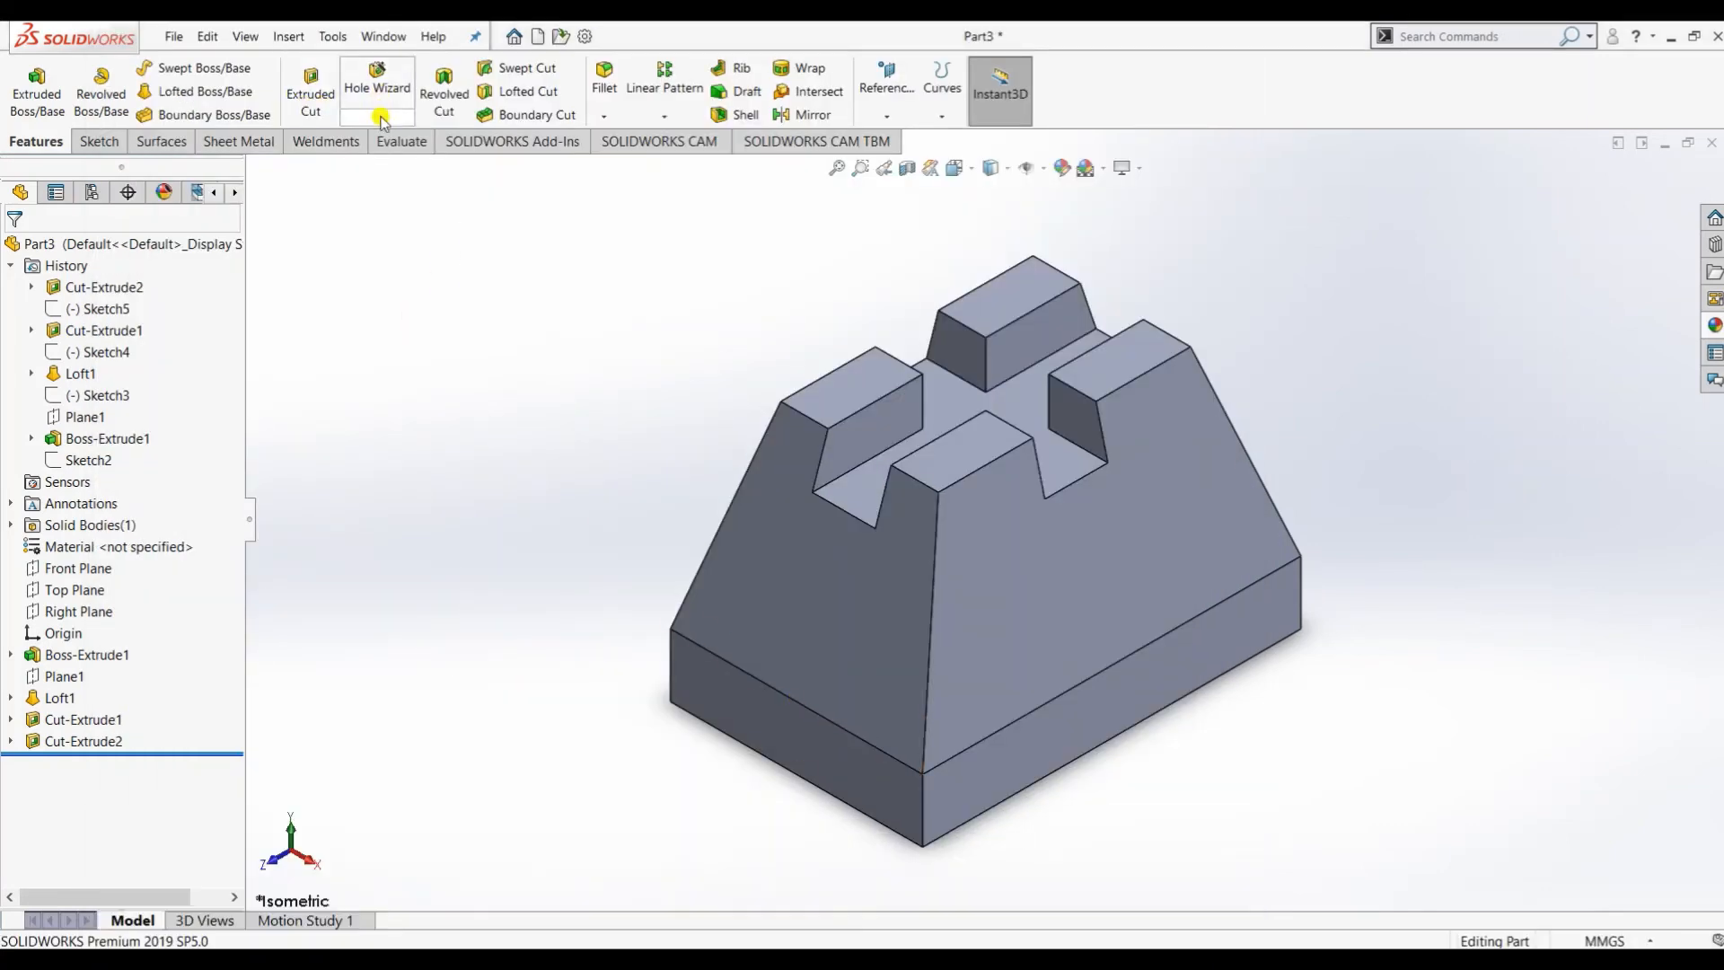
Step: Measure the length of the rear corner block's vertical inner edge to check the slot depth
click(395, 142)
click(985, 373)
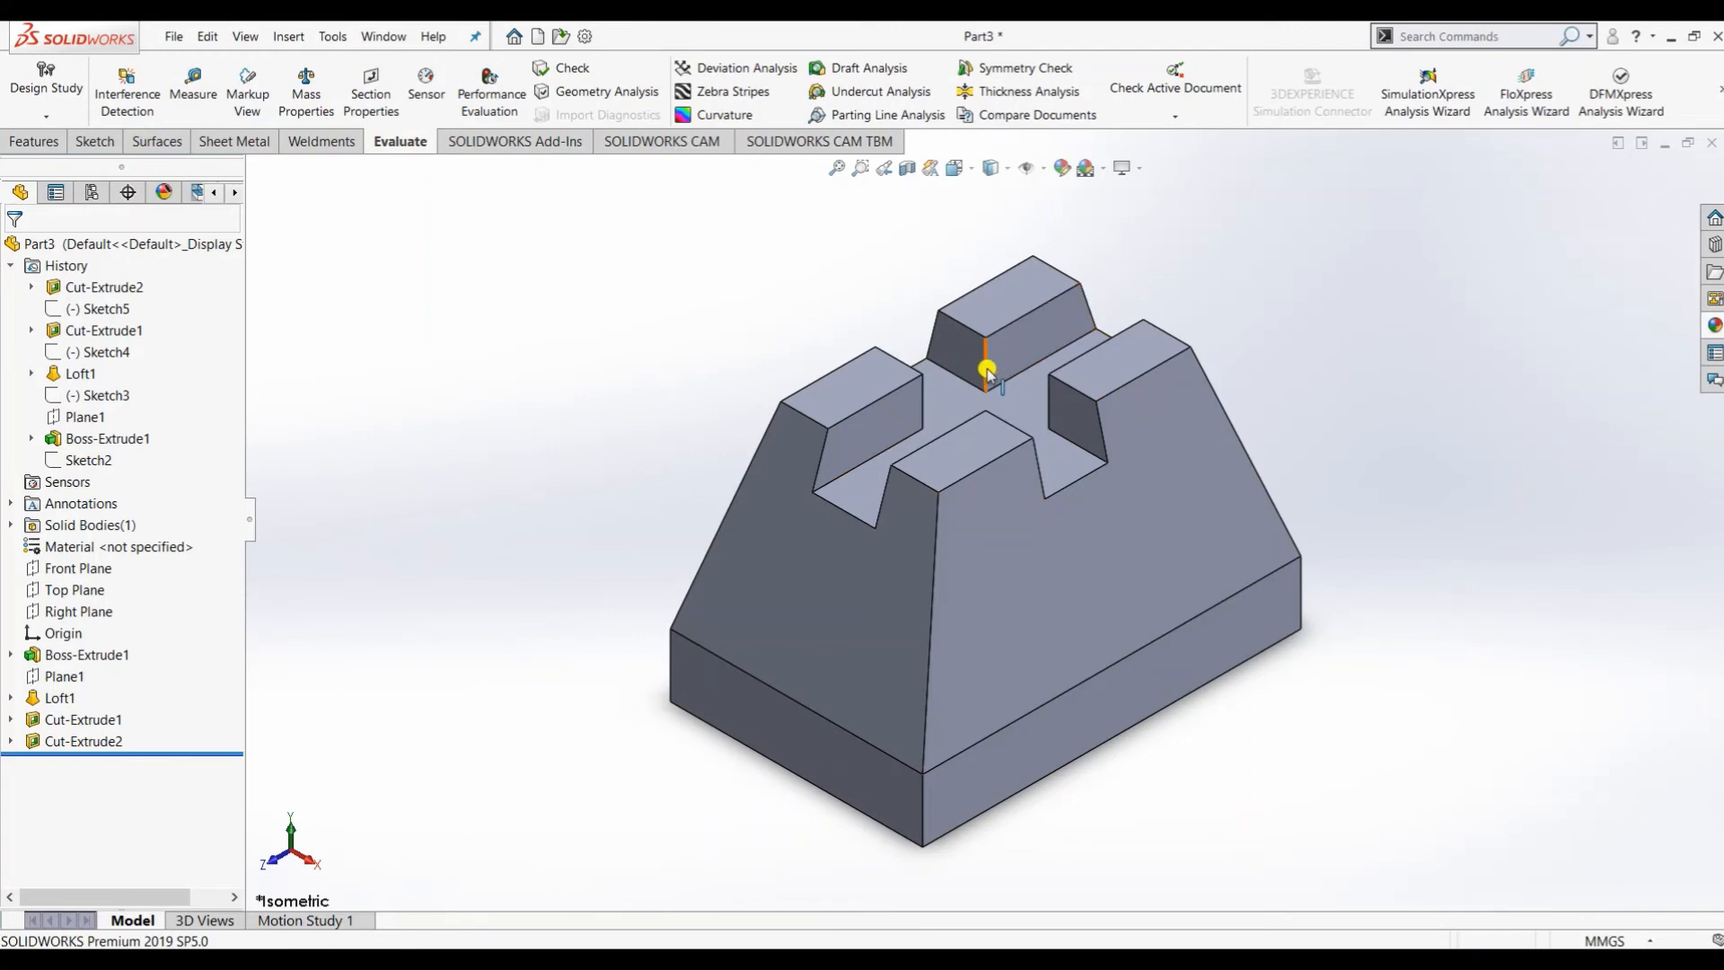
click(192, 81)
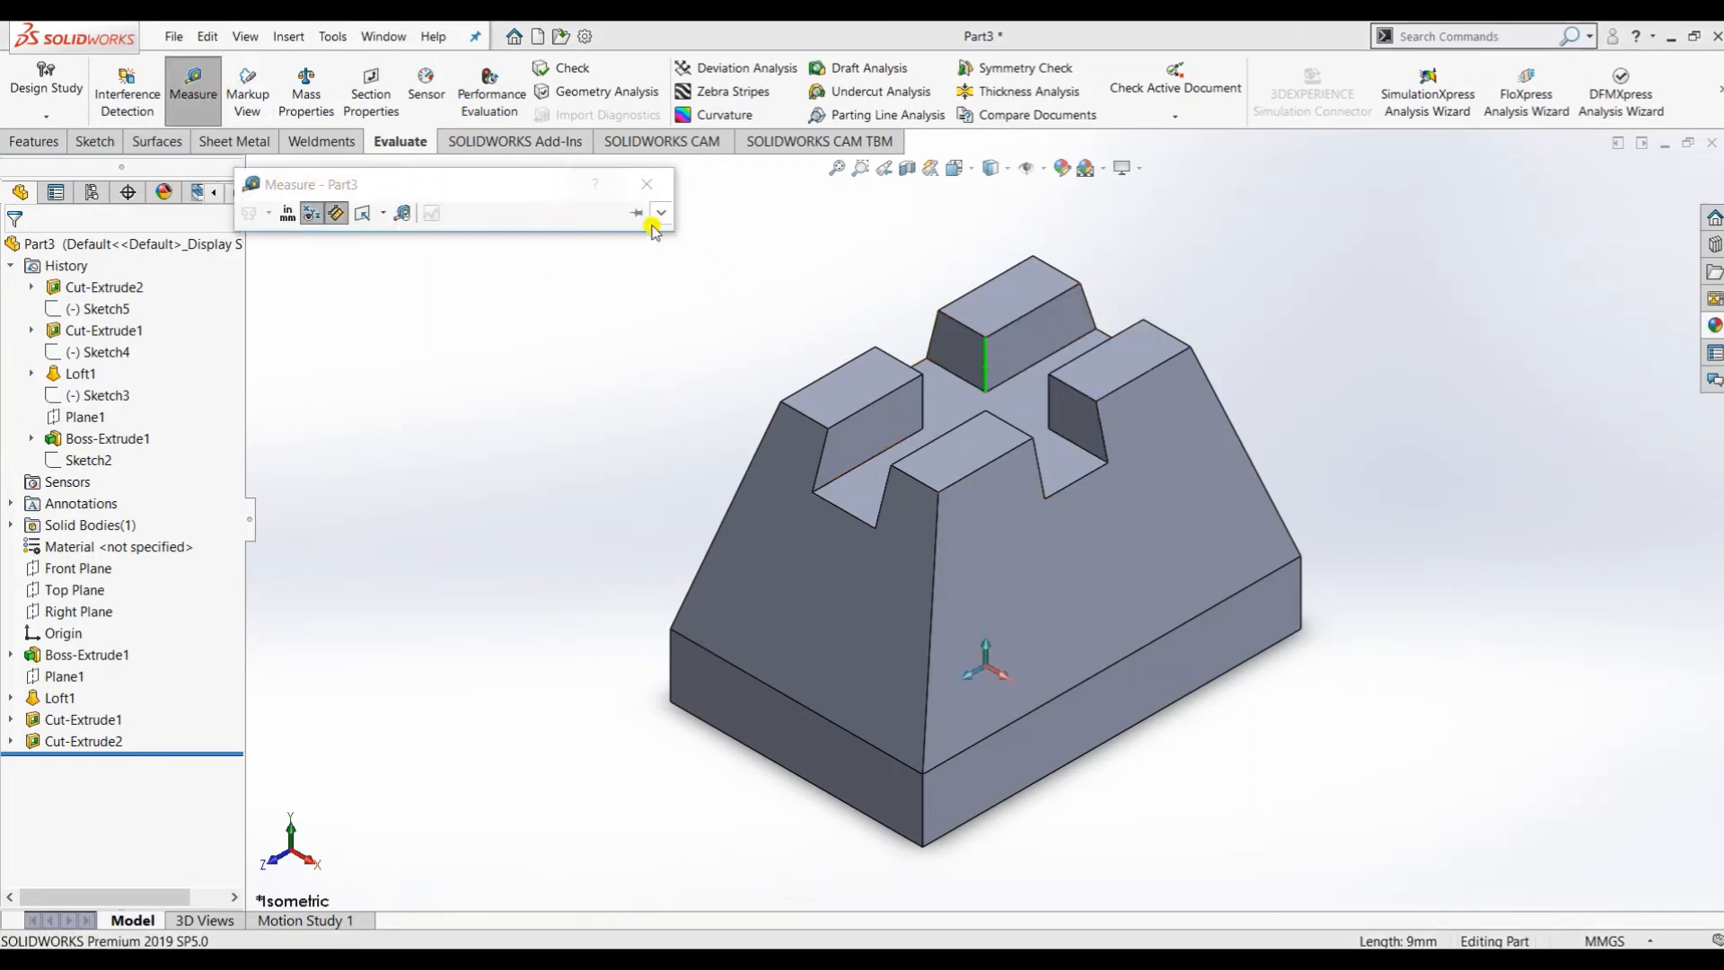
click(647, 184)
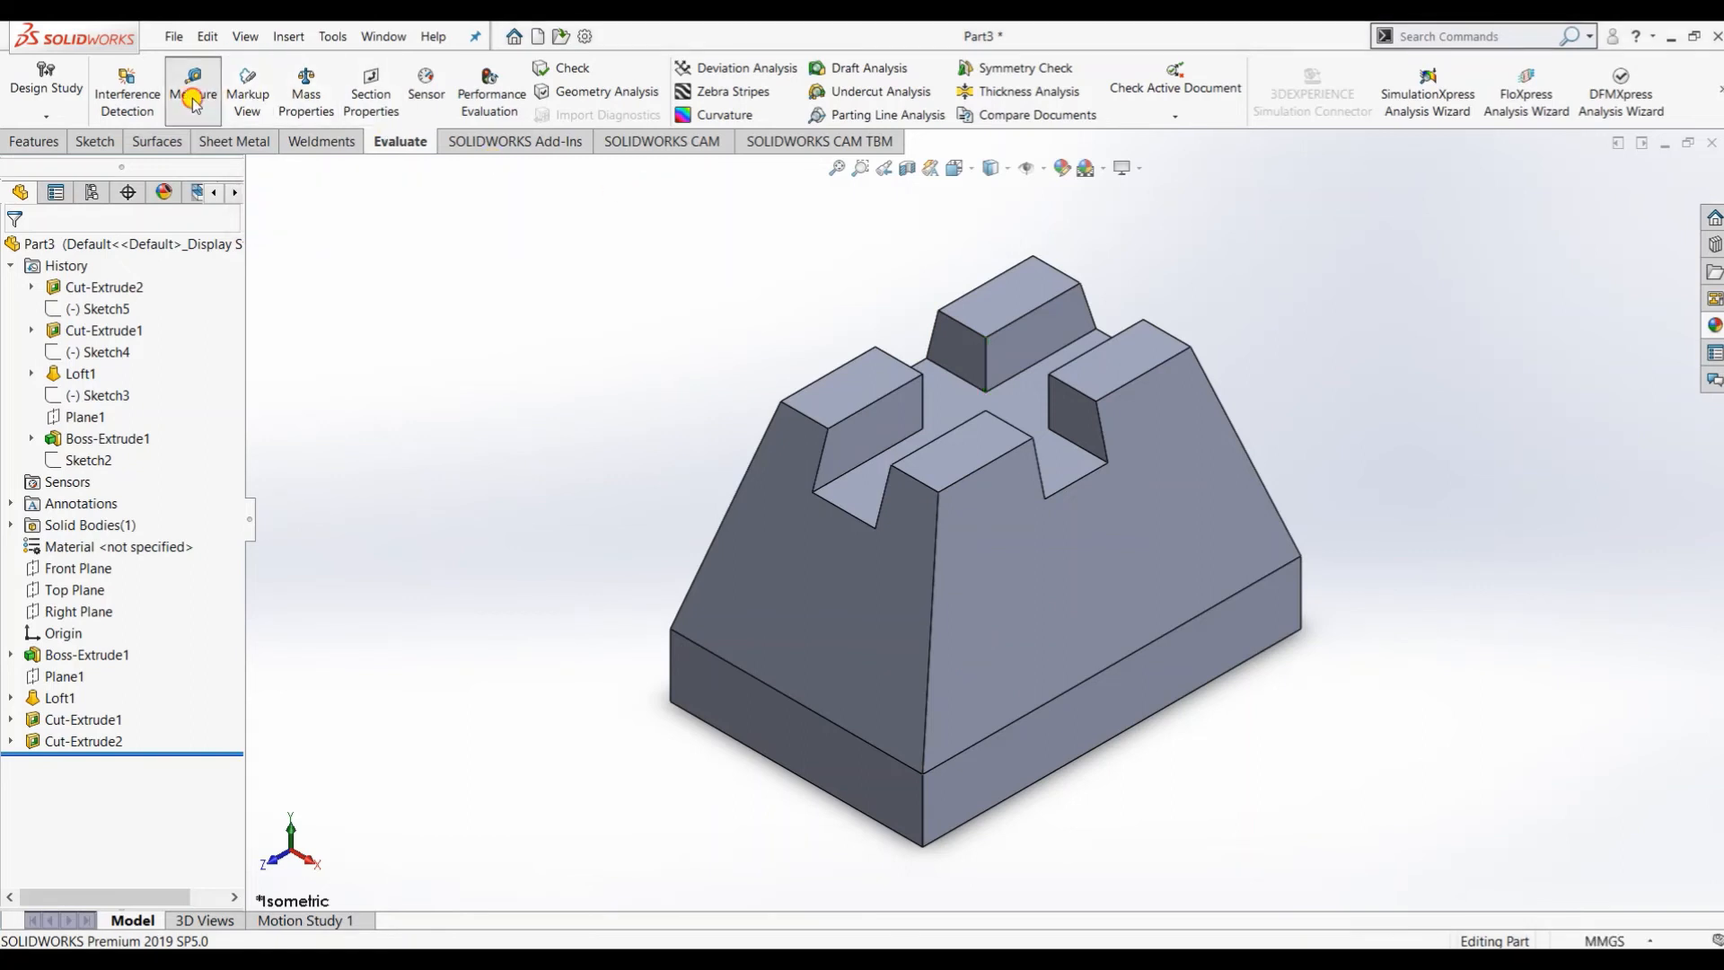
click(192, 81)
click(986, 359)
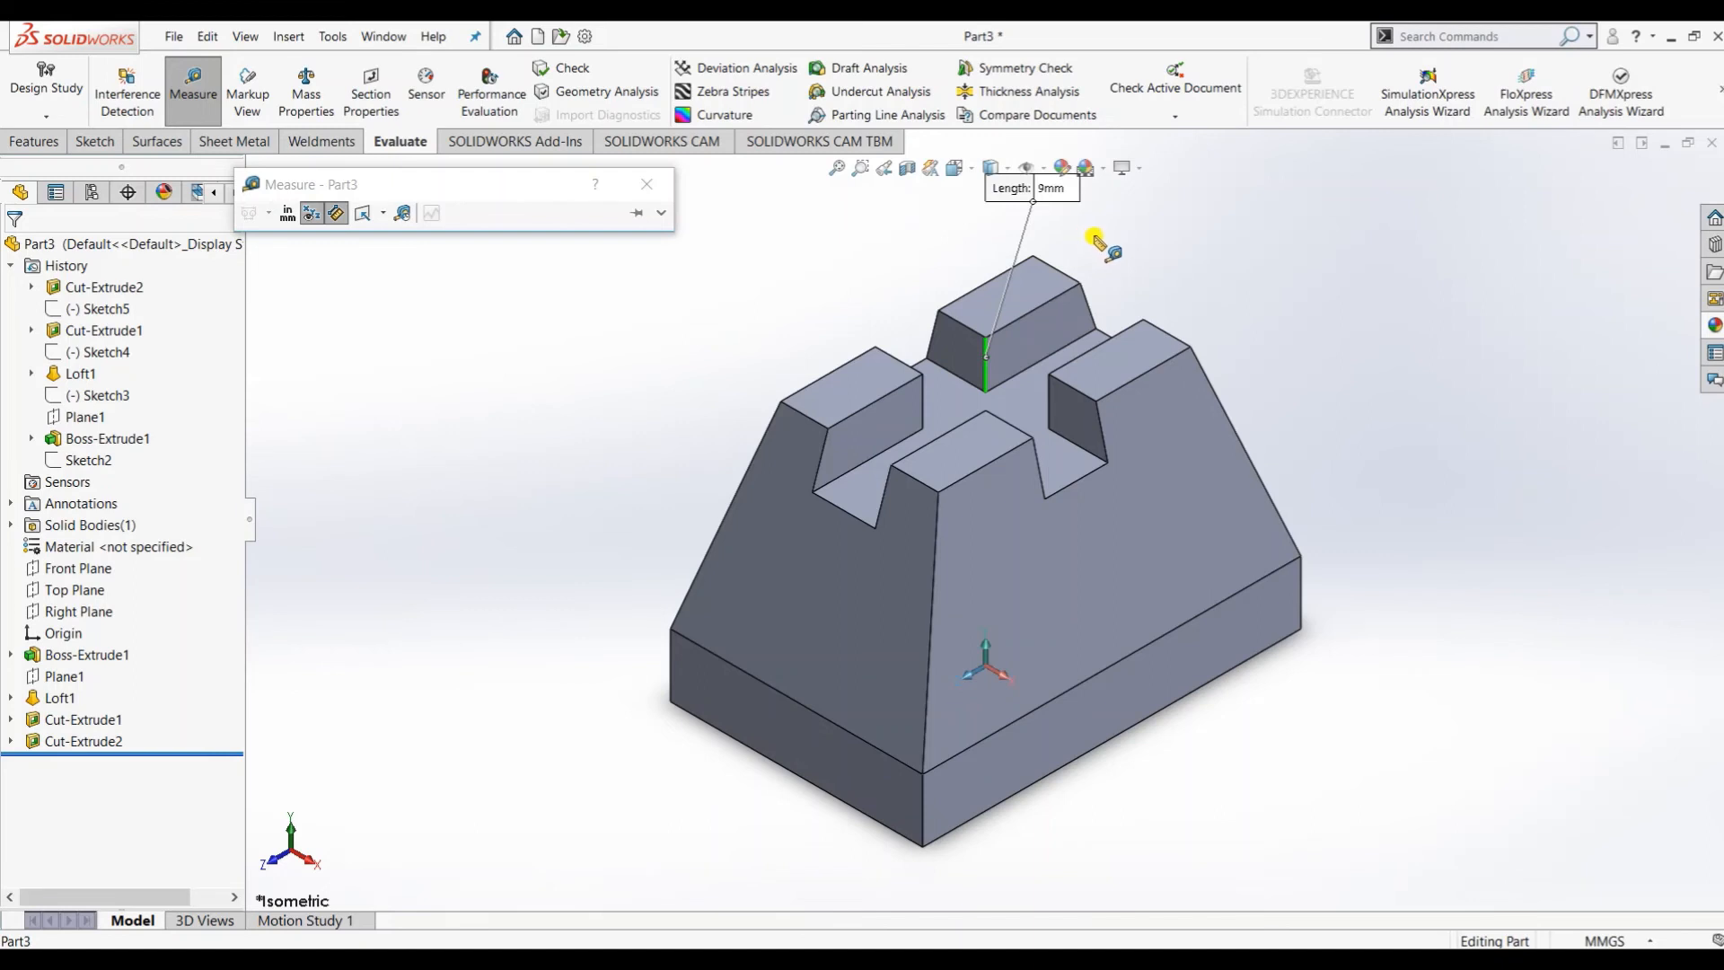
key(Escape)
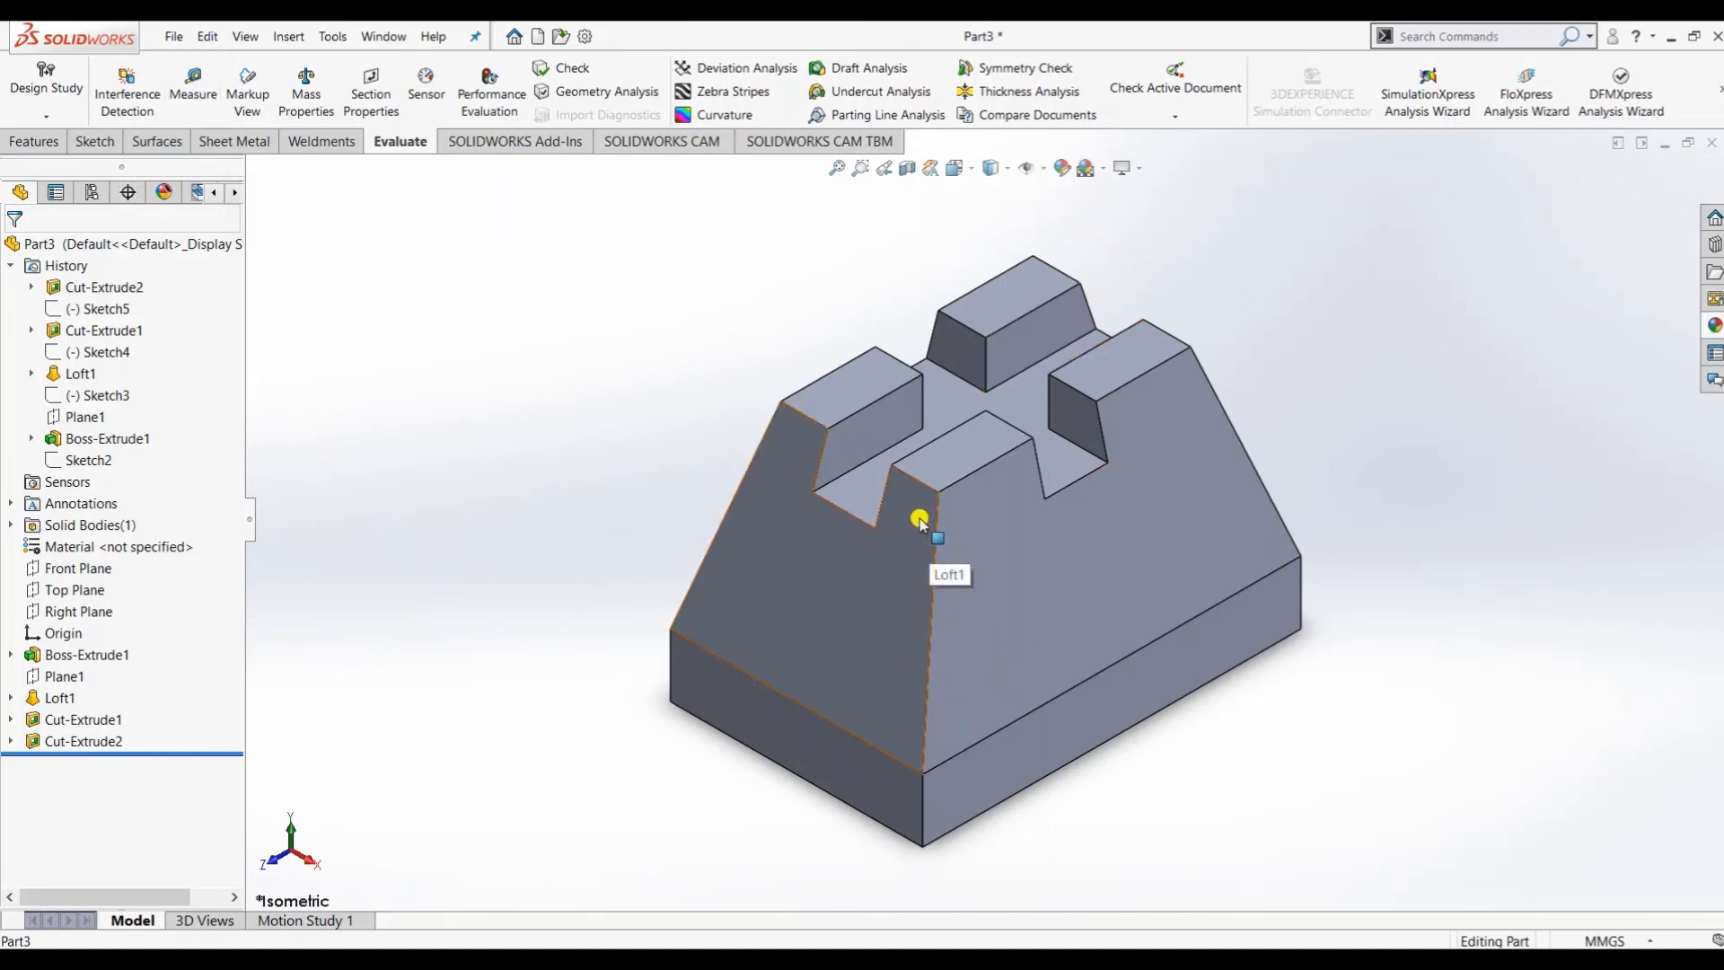
Step: Assign AISI 304 from the Steel category of SOLIDWORKS Materials as the part's material
middle_drag(917, 515, 862, 528)
right_click(81, 548)
click(137, 140)
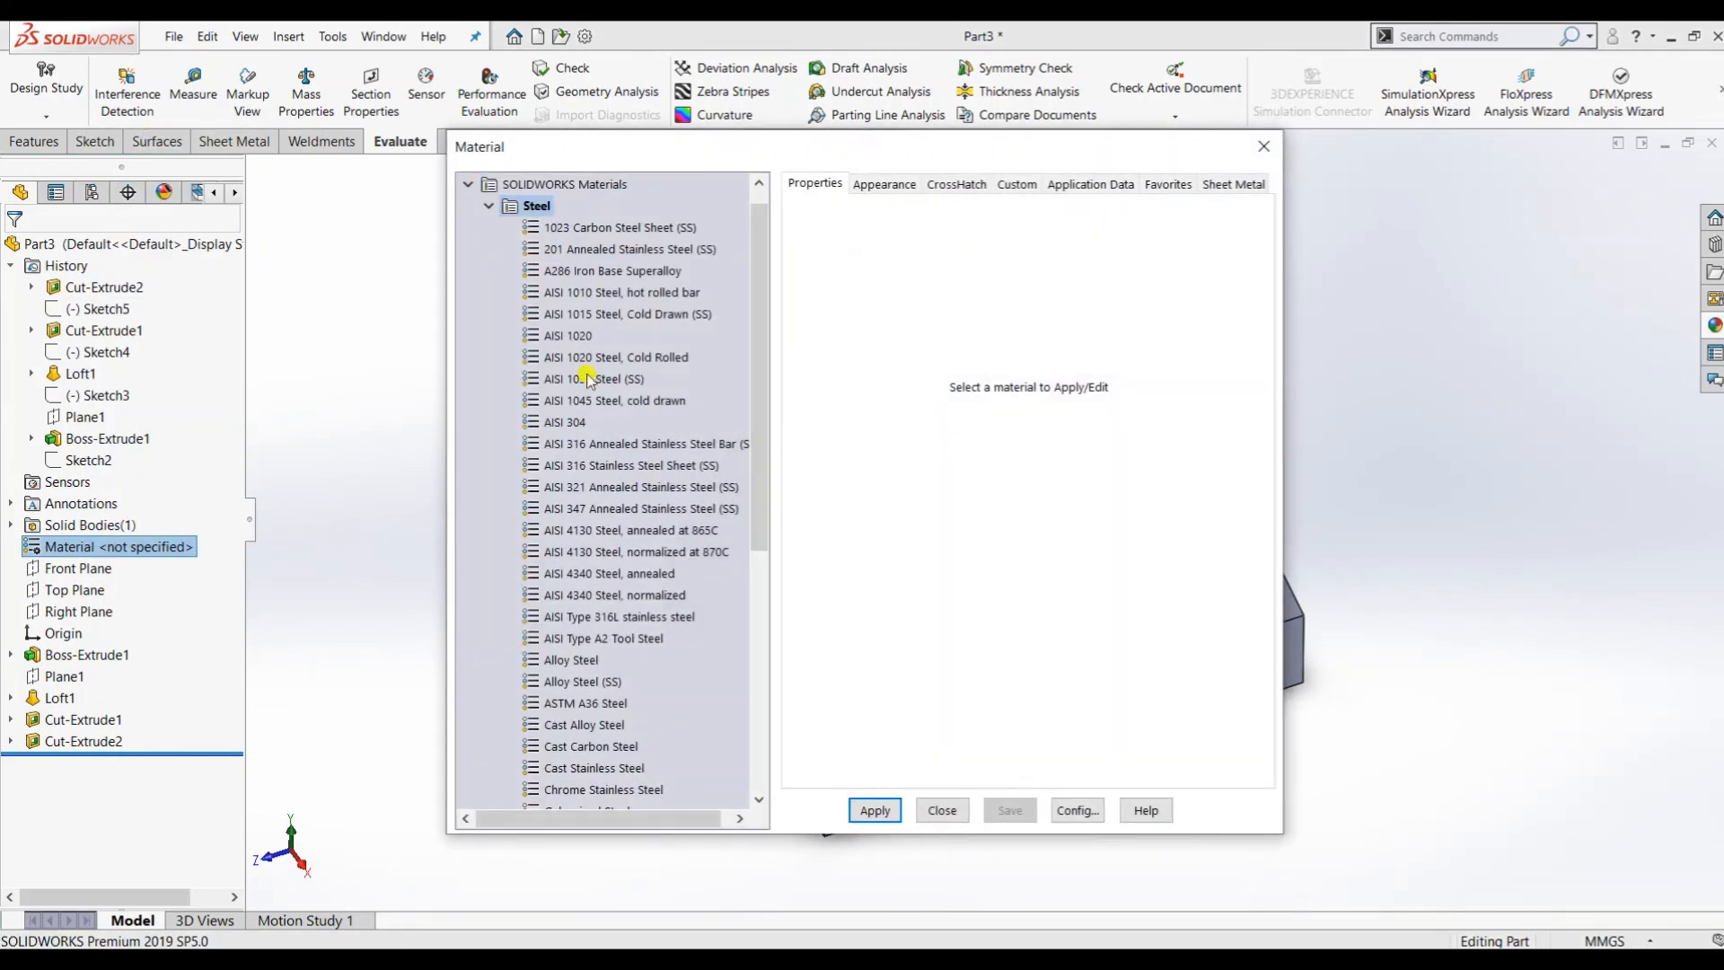
click(575, 422)
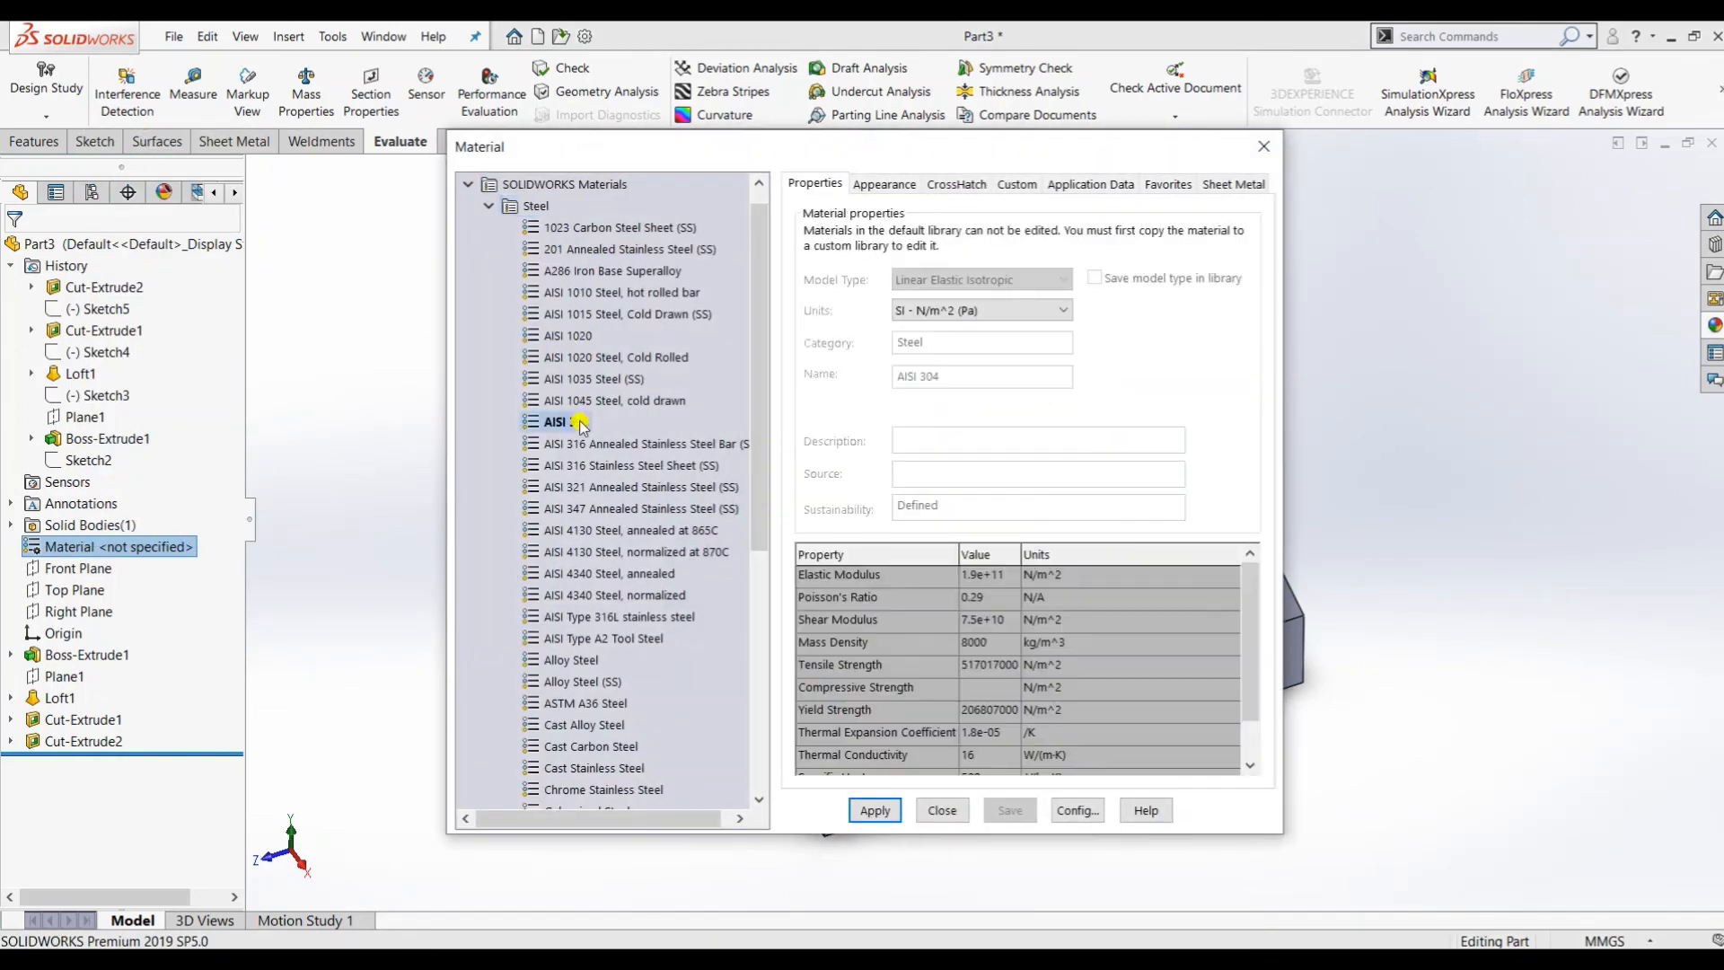
click(873, 810)
click(940, 811)
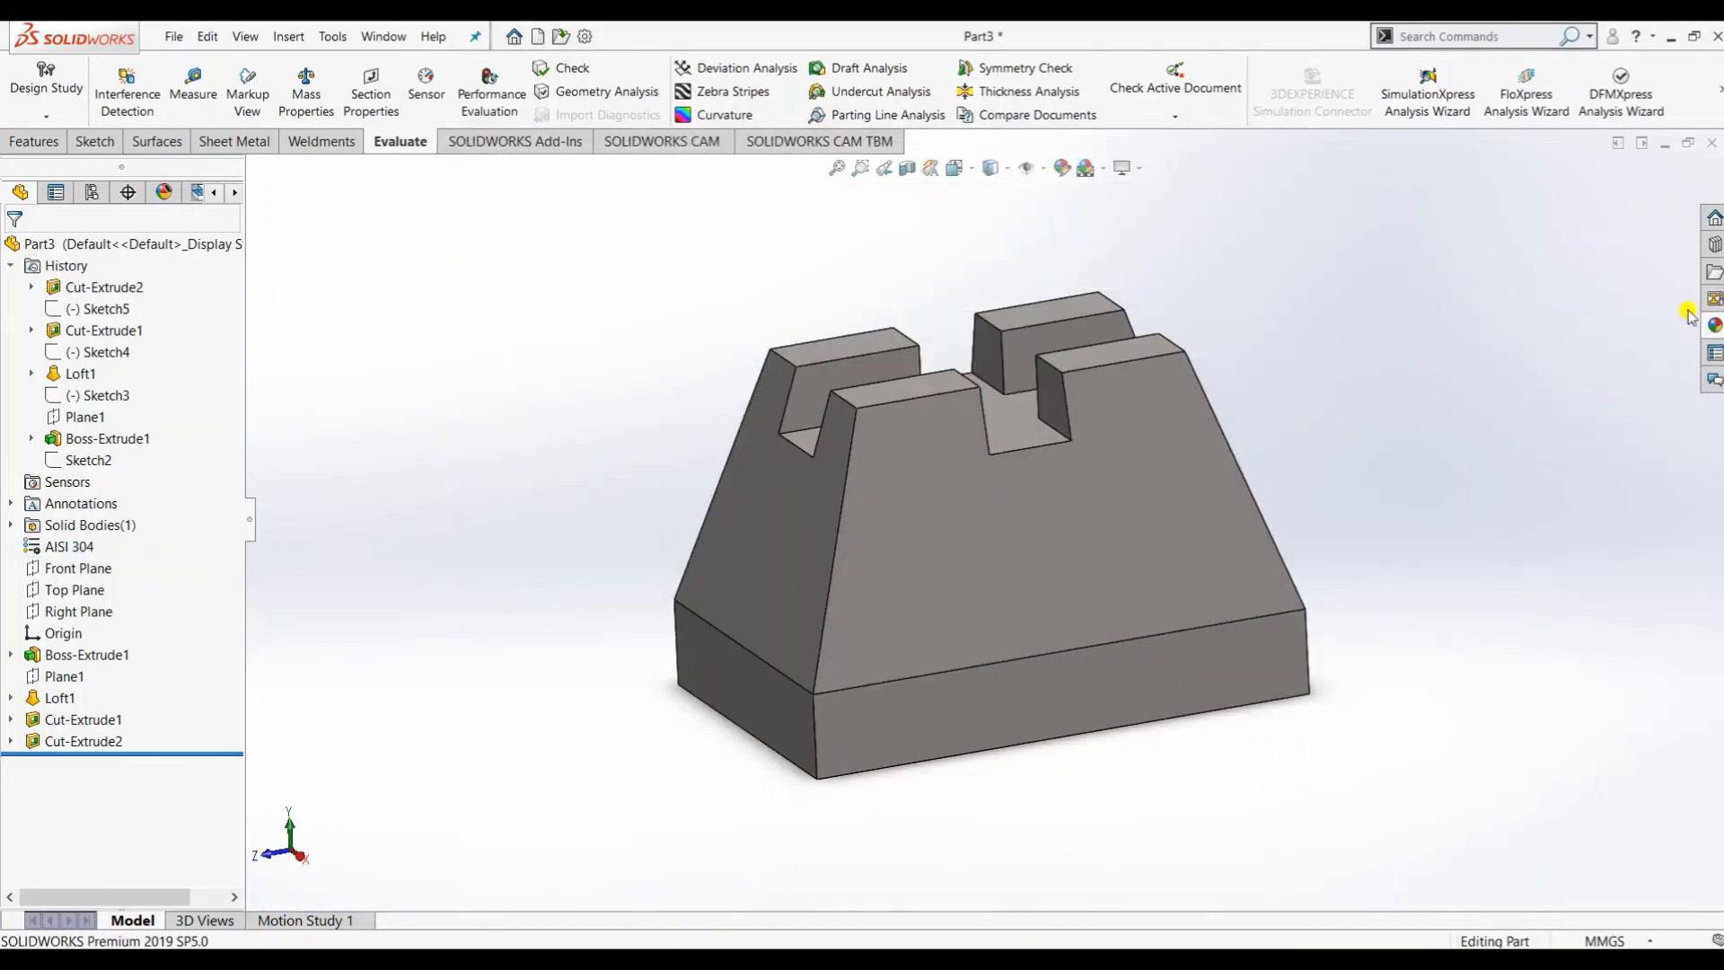
Step: Apply a light green color to the whole part and switch the display to brighter shading with perspective
click(1059, 170)
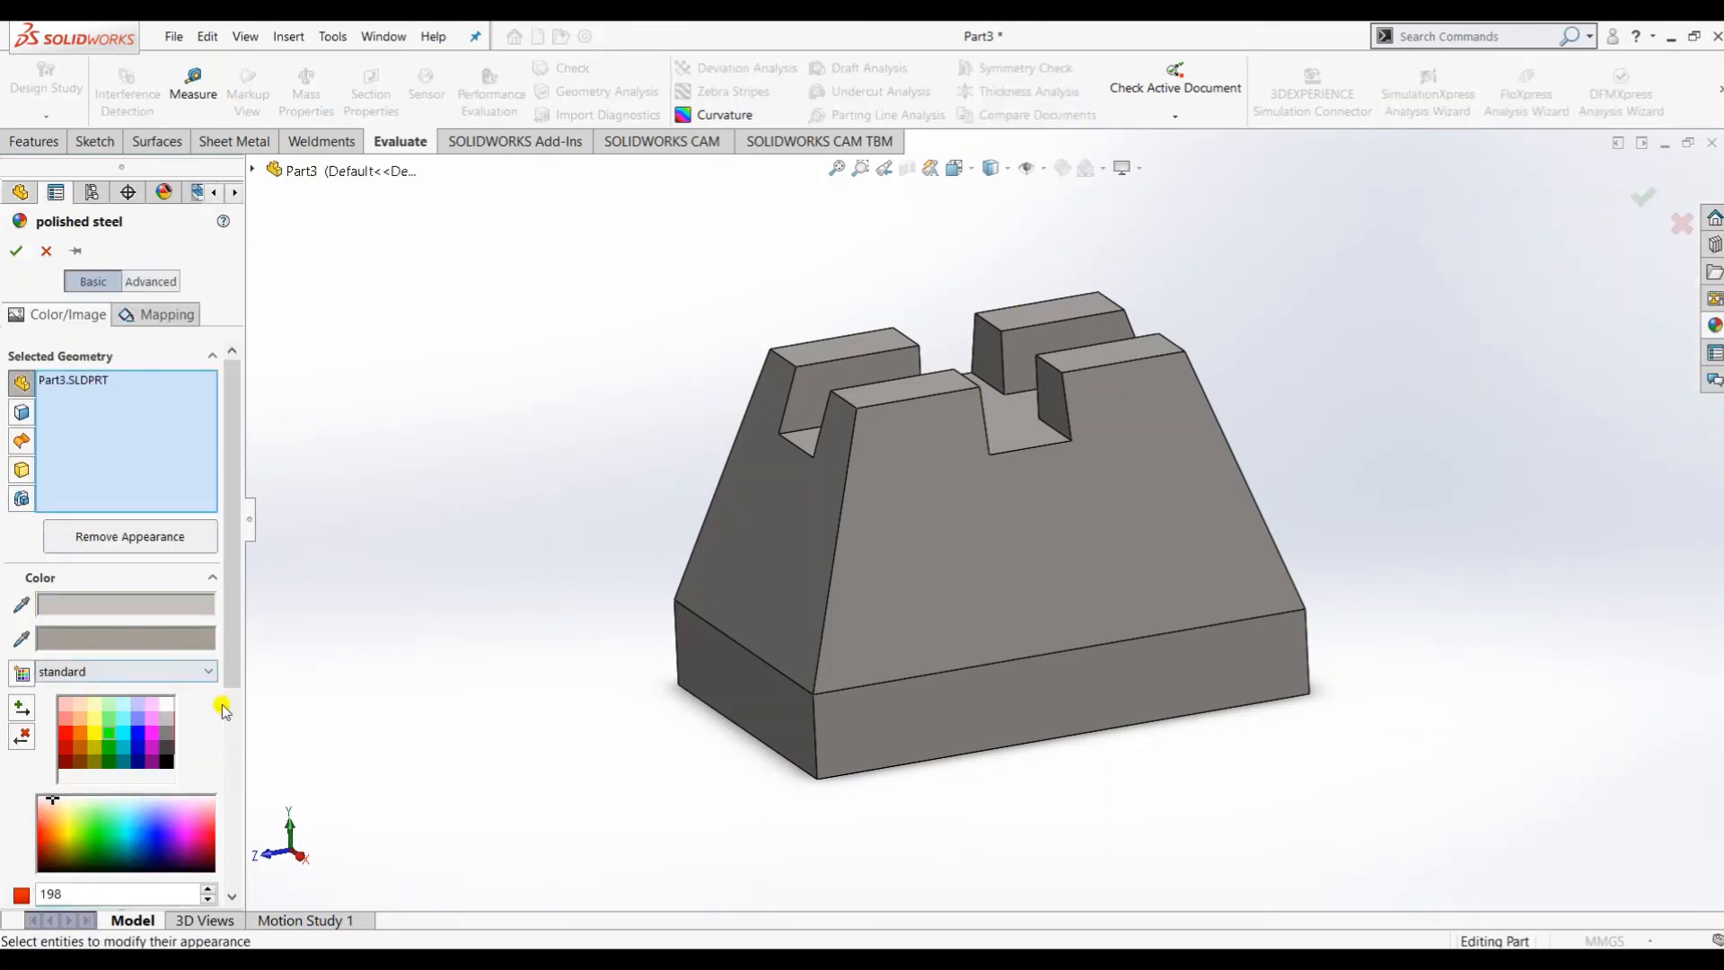
click(108, 718)
middle_drag(412, 692, 454, 721)
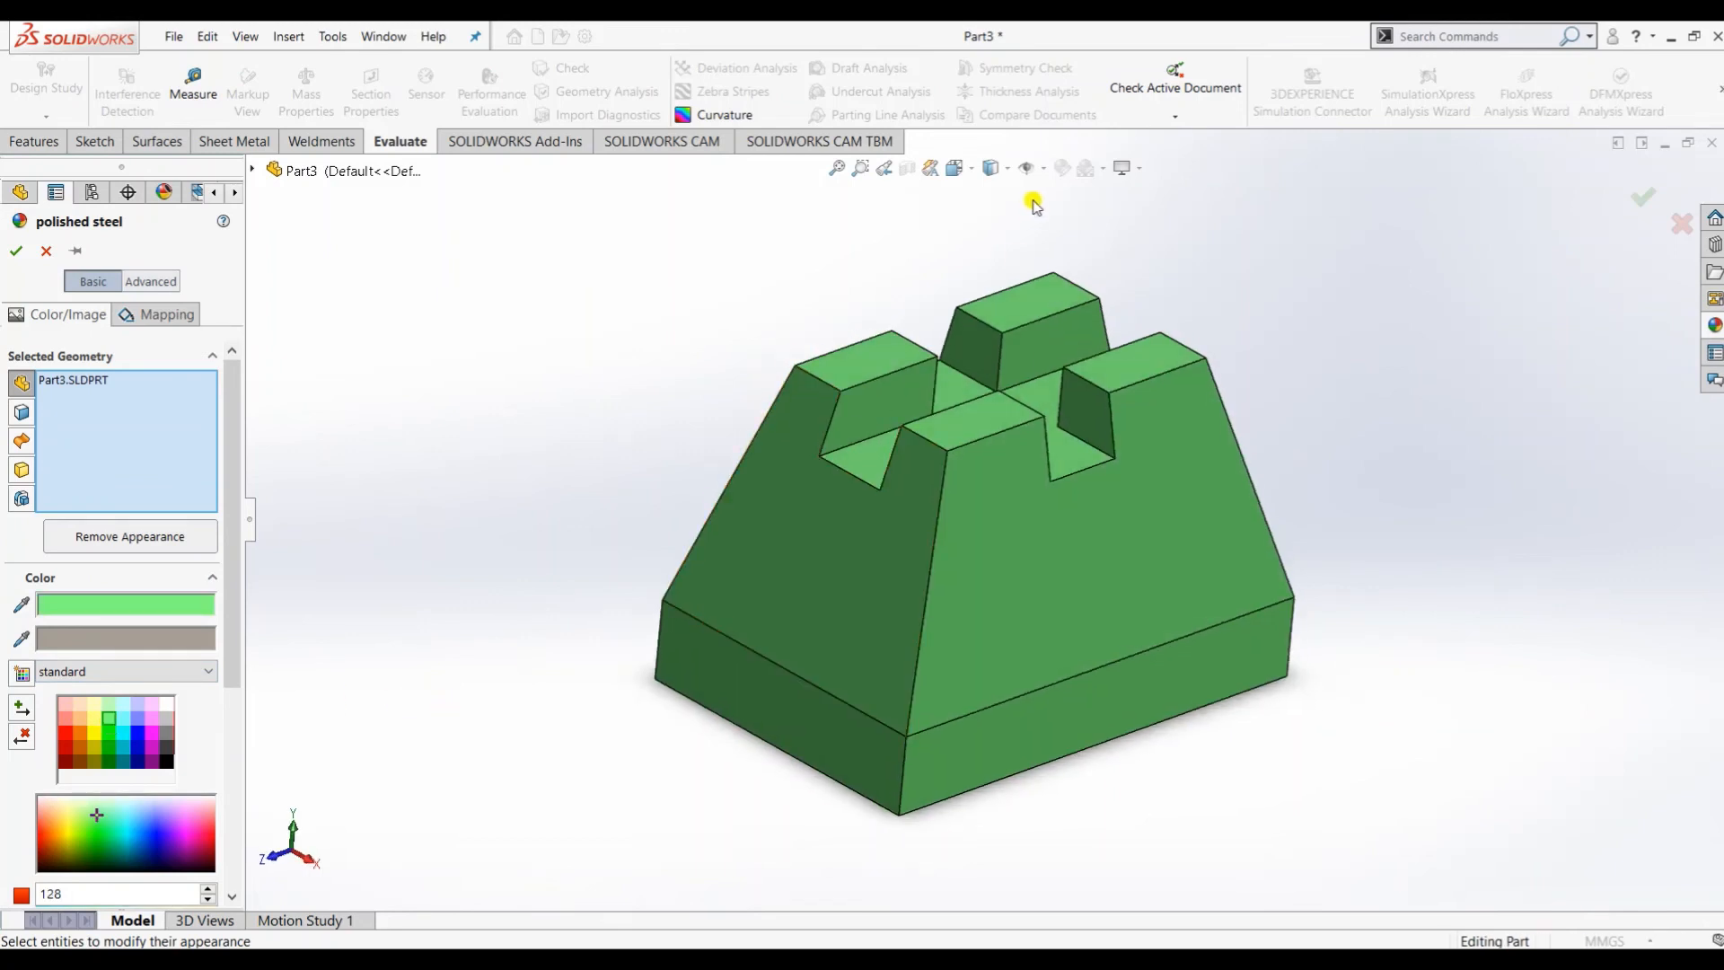
click(1149, 169)
click(1152, 215)
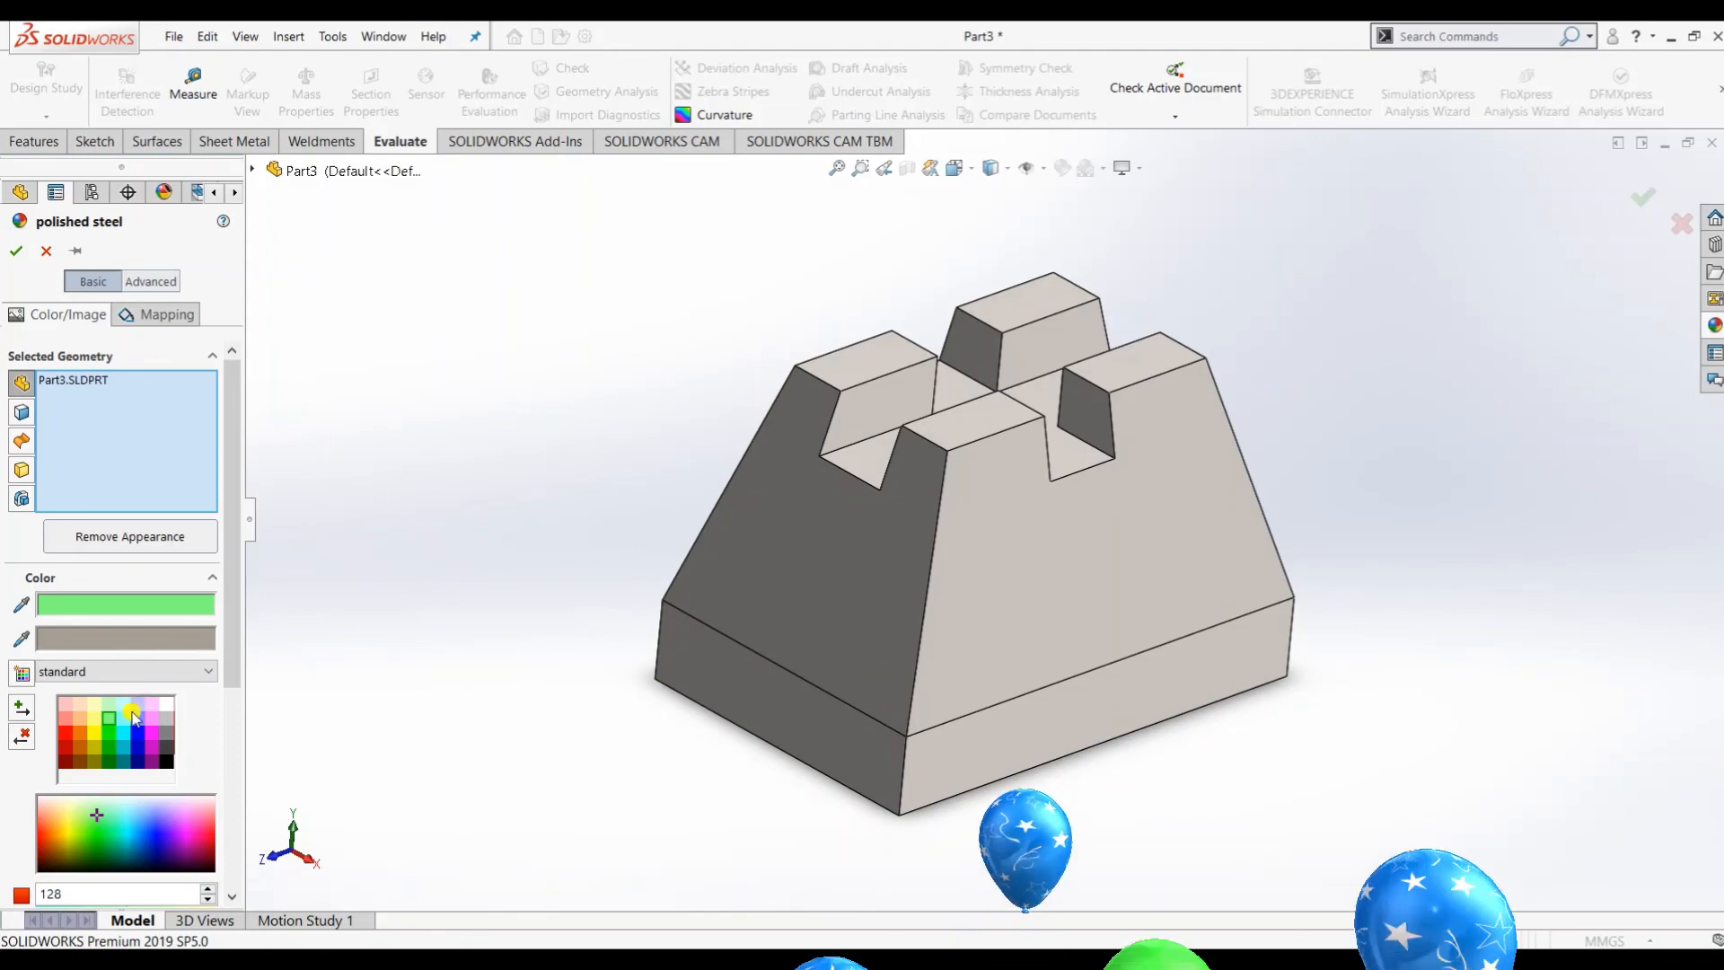
click(1147, 169)
click(1151, 196)
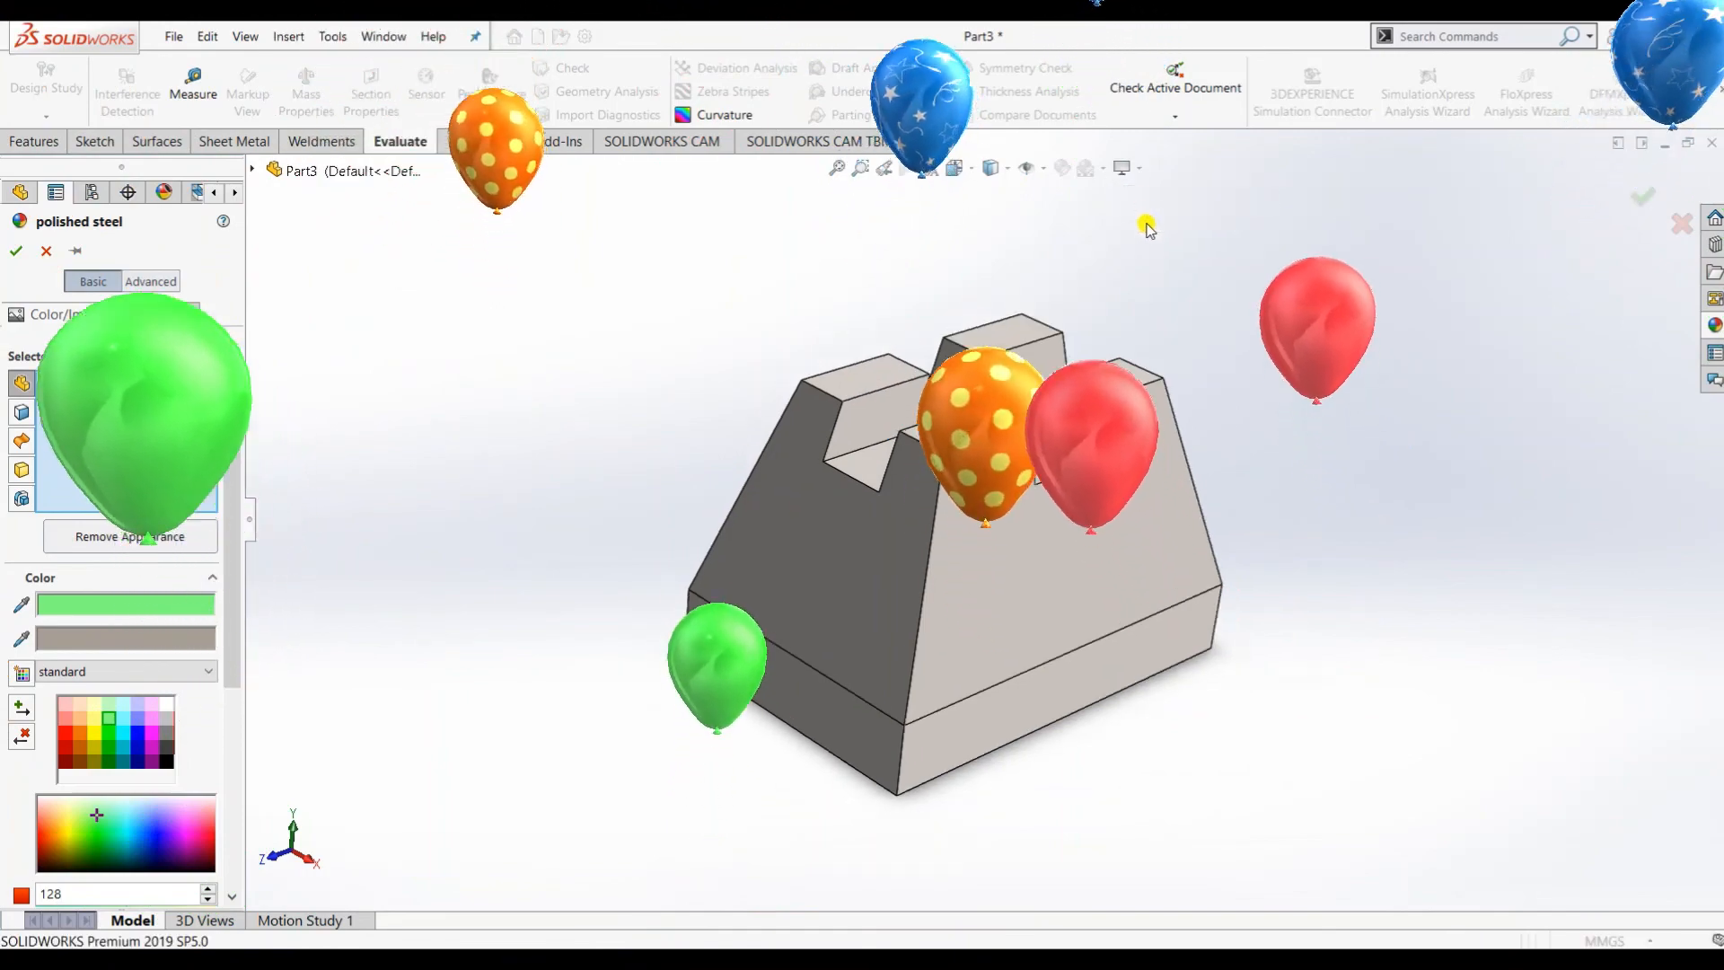
click(17, 256)
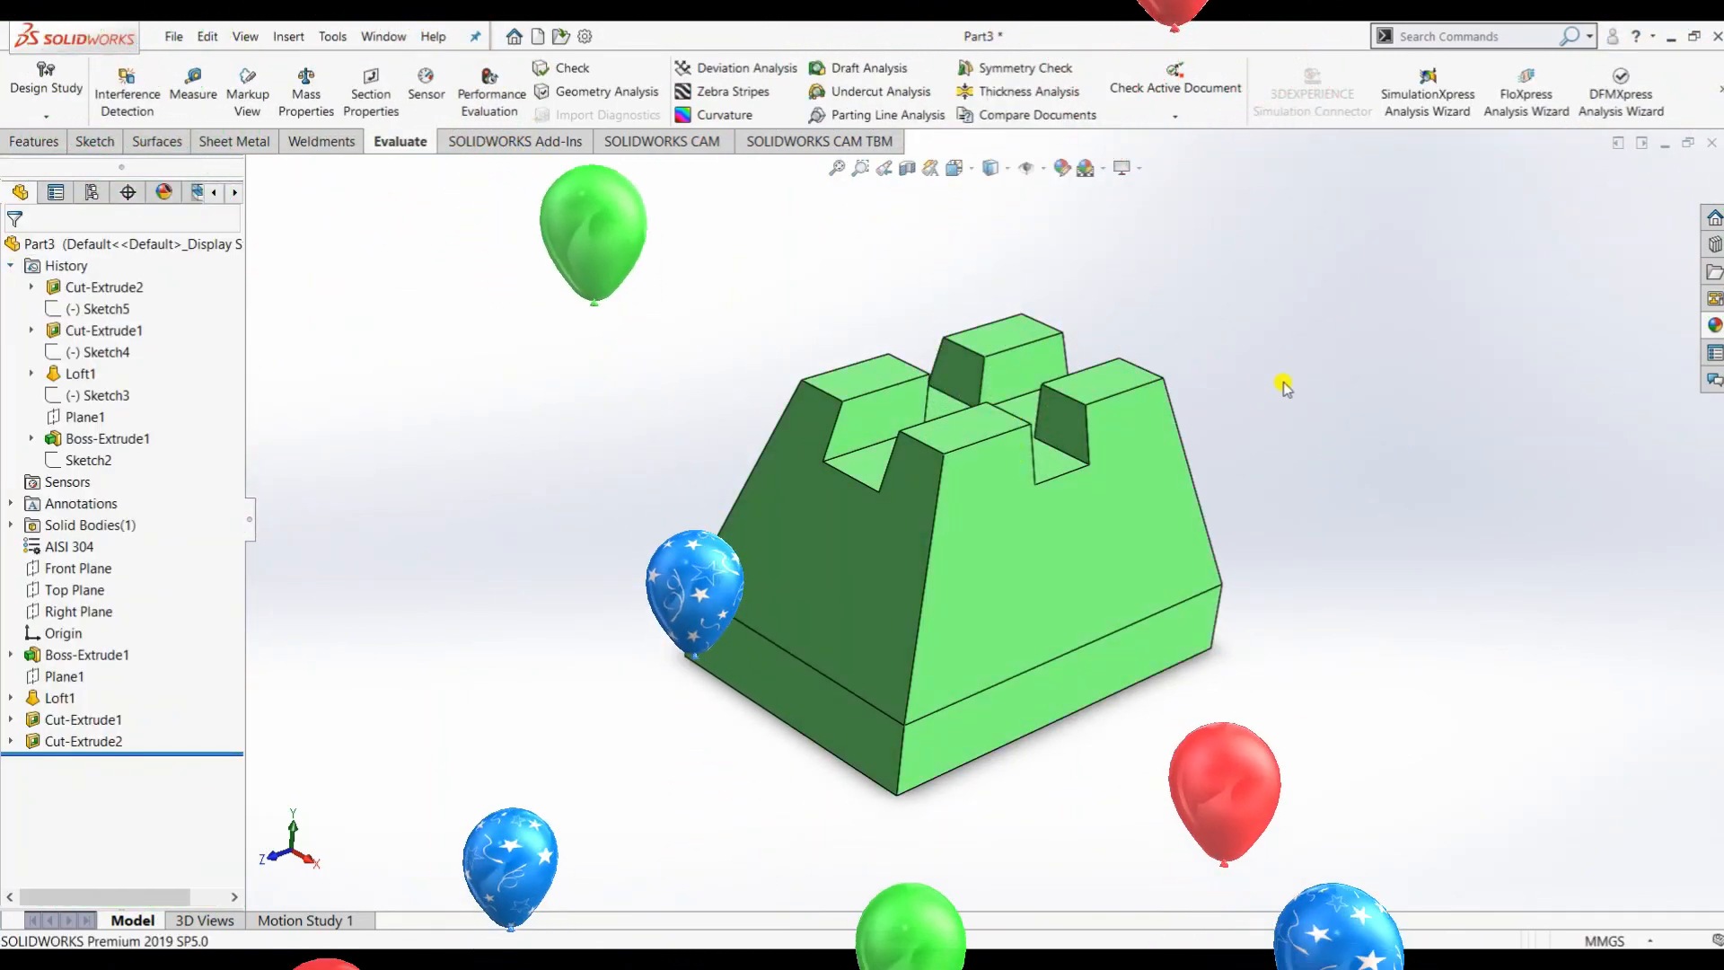
Step: Orbit around the finished green part and set the view to isometric orientation
middle_drag(1195, 355, 1150, 429)
key(space)
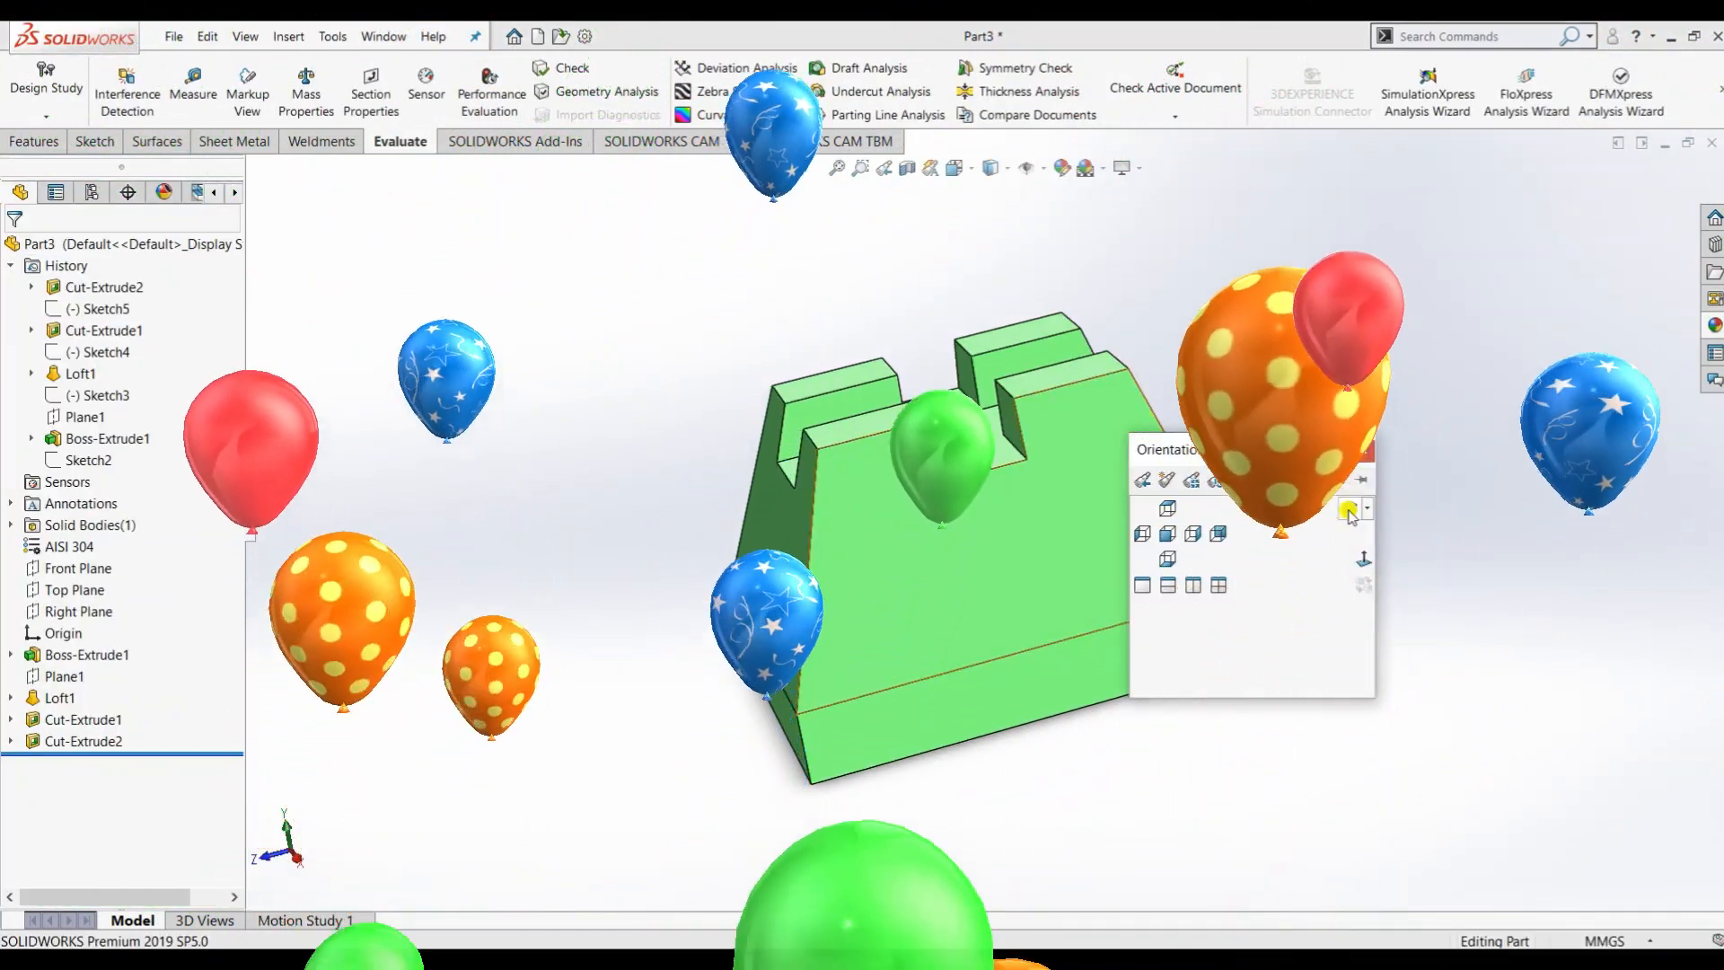
click(1338, 503)
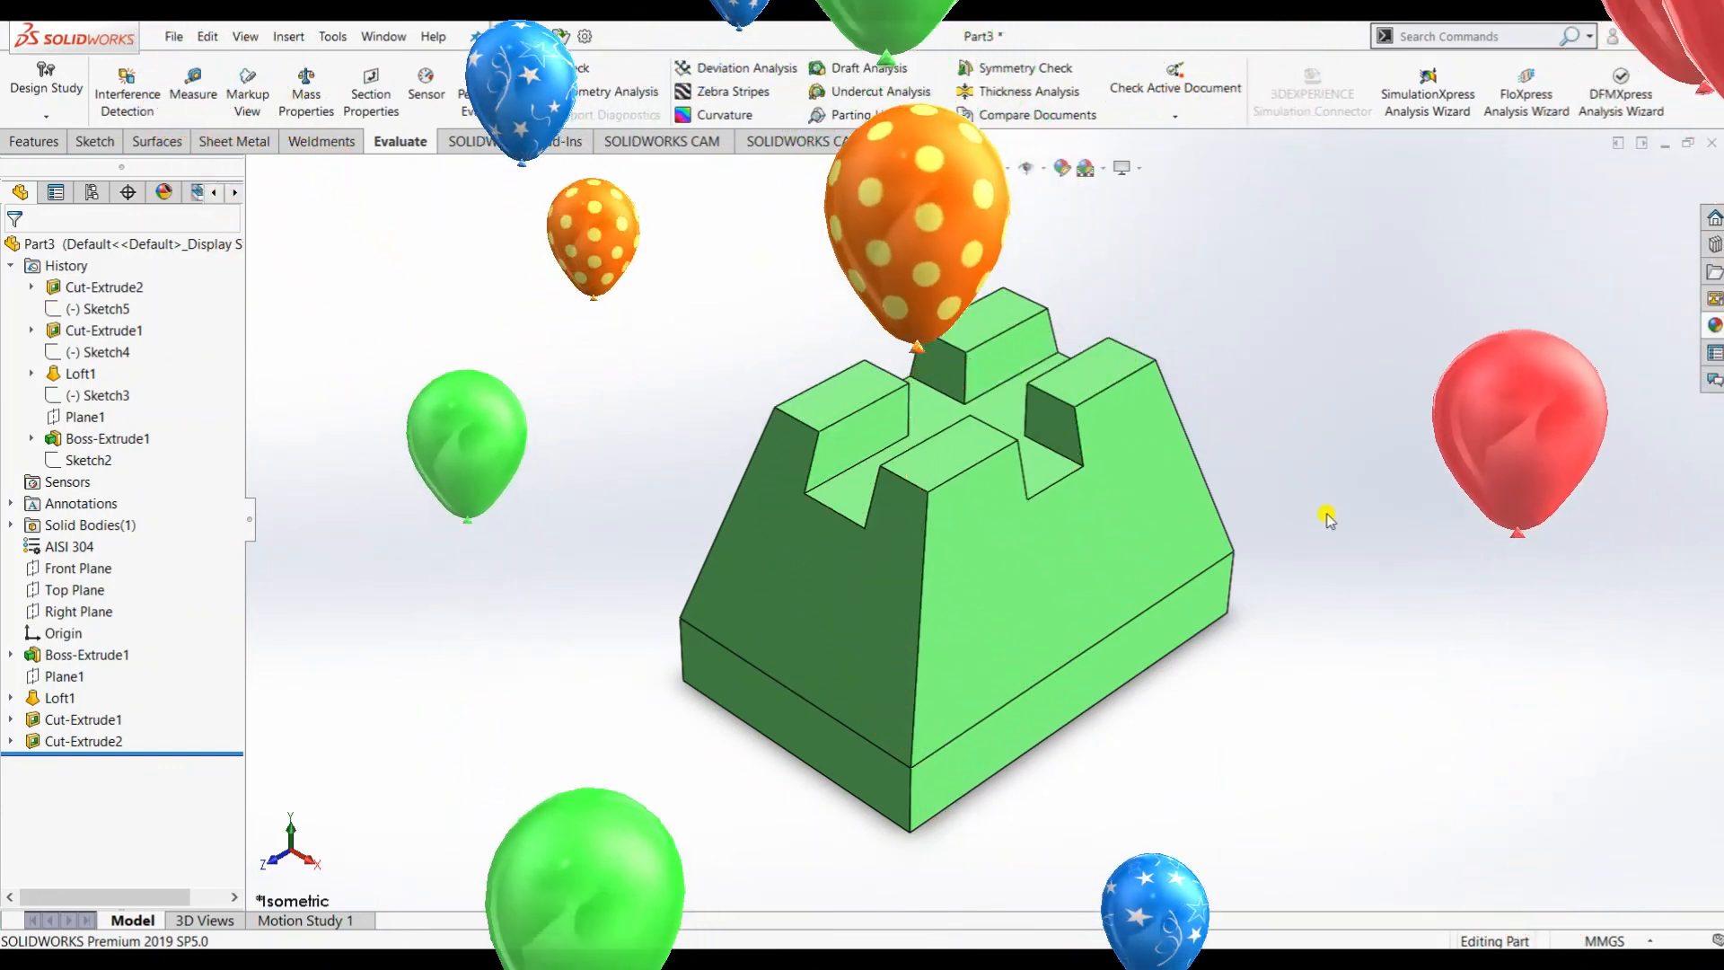